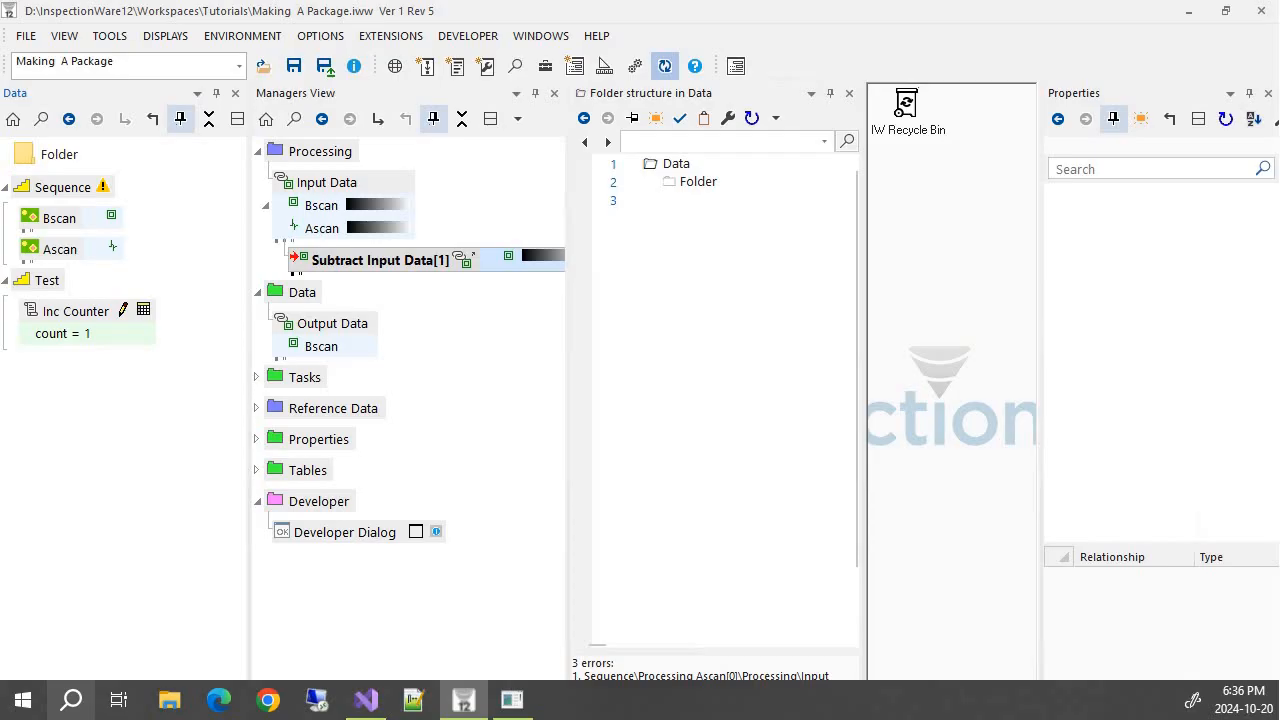
Search the toolbox for "pac" and add a Processor Package to the Sequence below Ascan.
left_click(545, 66)
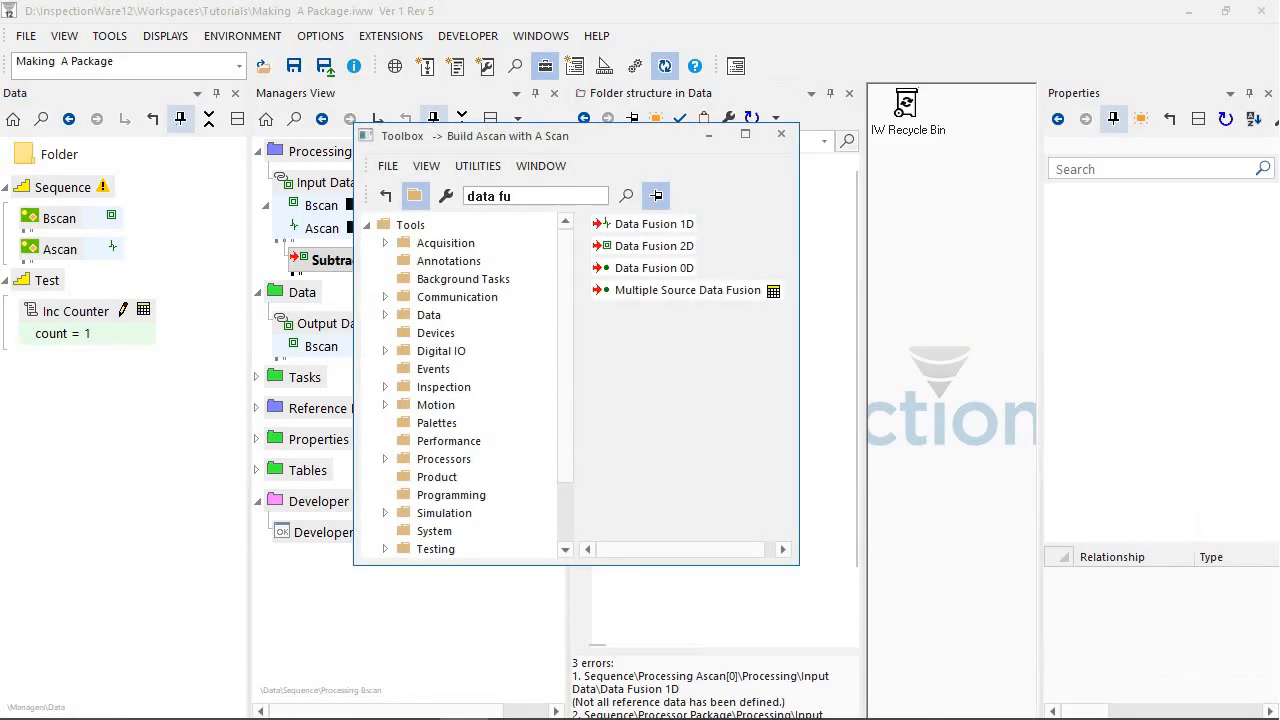
left_click_drag(514, 196, 465, 196)
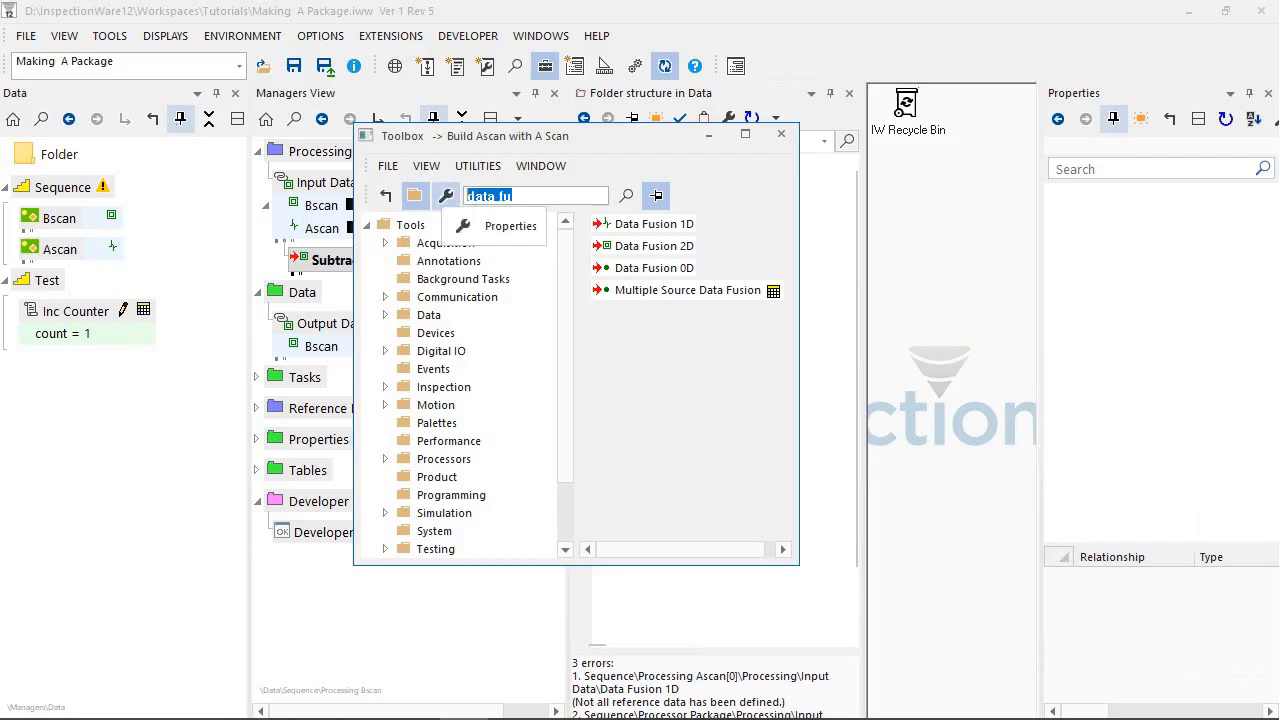
type("pac")
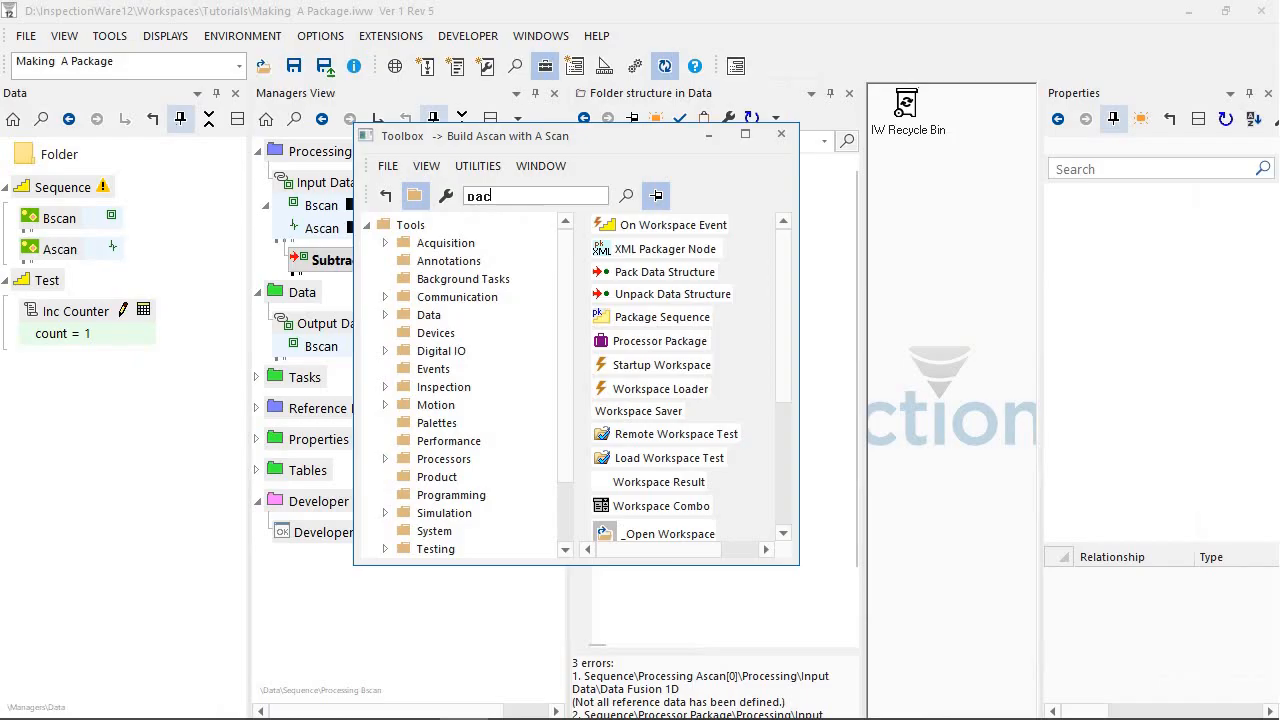
left_click(660, 341)
left_click(656, 195)
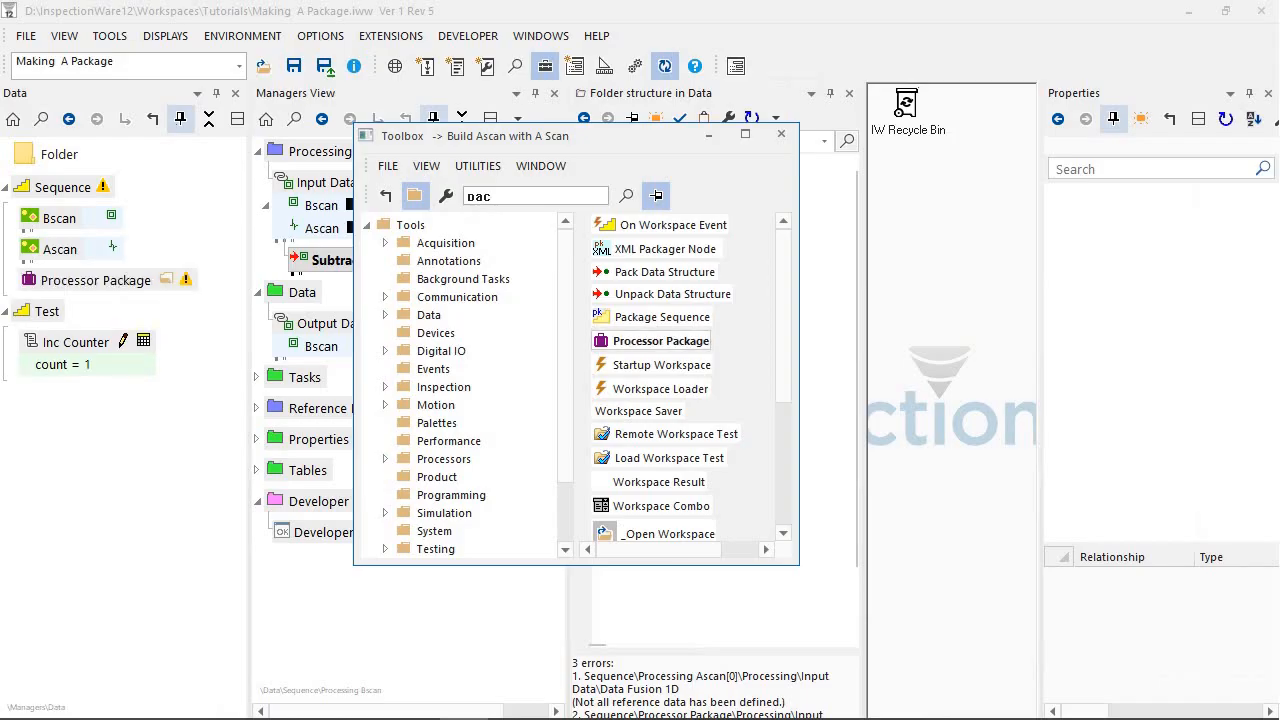
left_click(781, 134)
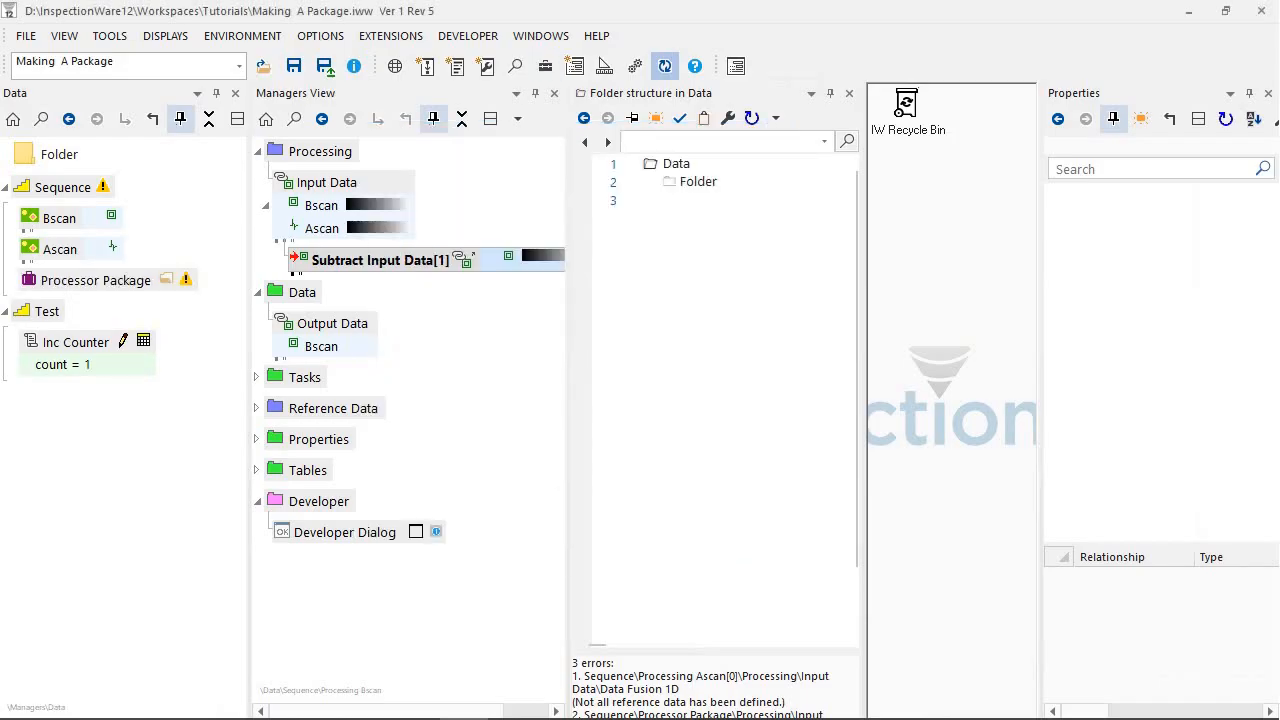
Display the Processor Package's contents and delete its default Processing, Data and Tasks folders.
double_click(96, 280)
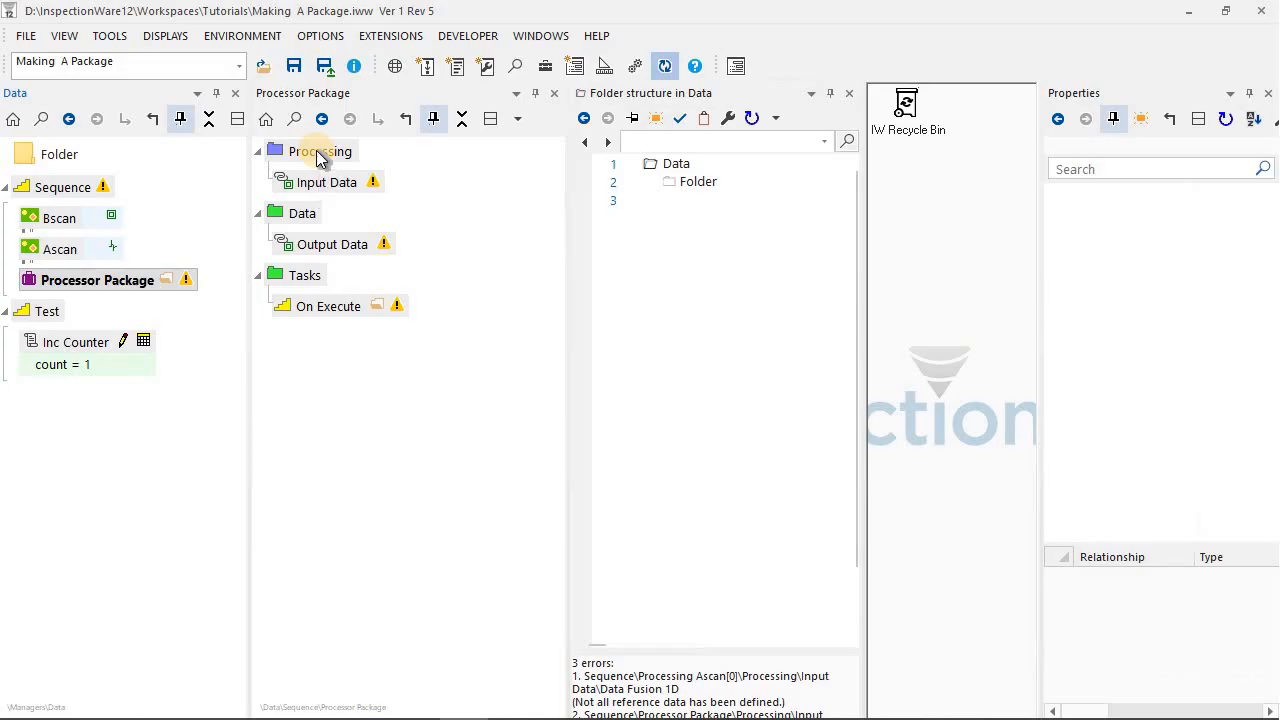
left_click_drag(320, 160, 908, 102)
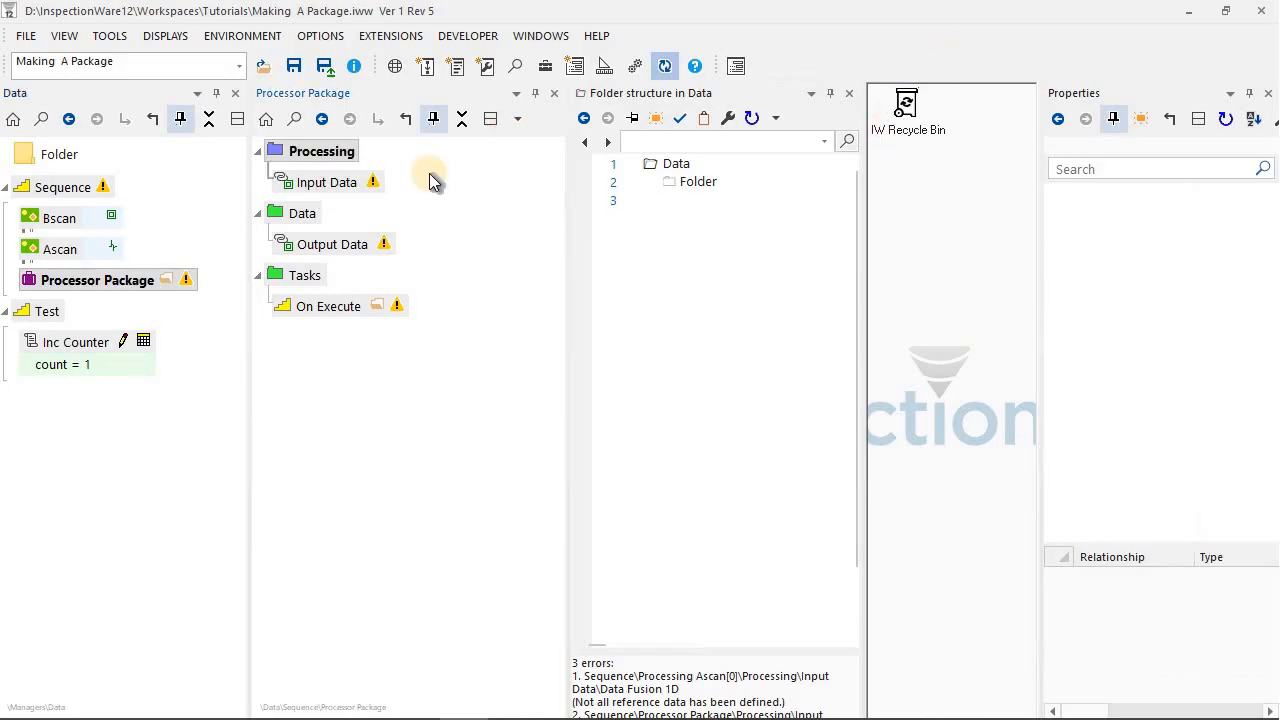
left_click_drag(288, 151, 906, 104)
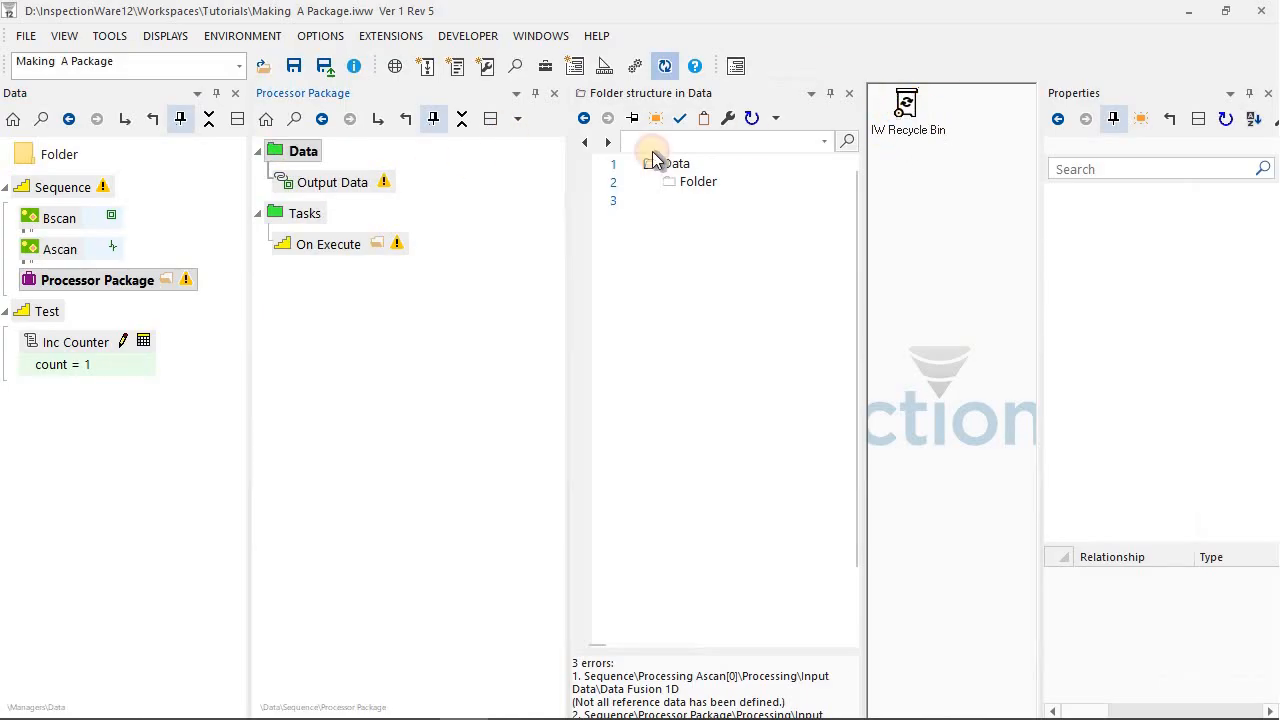
left_click_drag(306, 151, 901, 105)
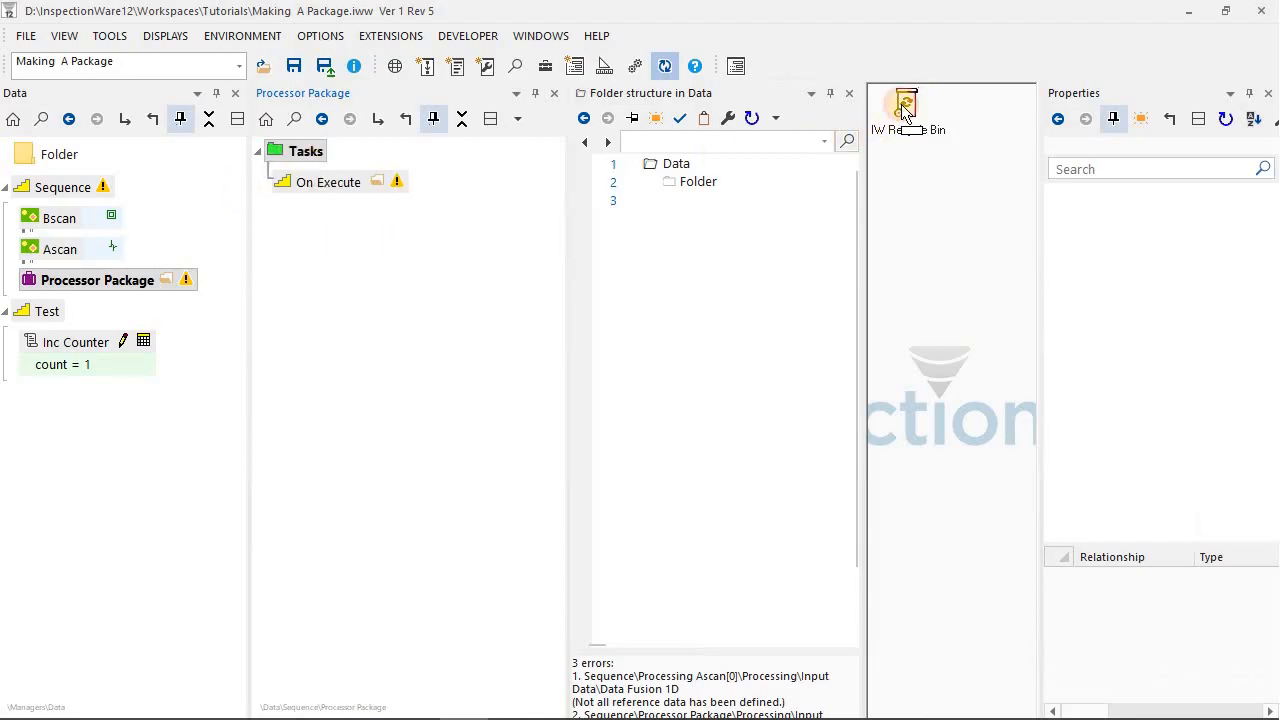
Add a Processing folder to the Processor Package and add Input Data inside it.
right_click(90, 283)
mouse_move(225, 400)
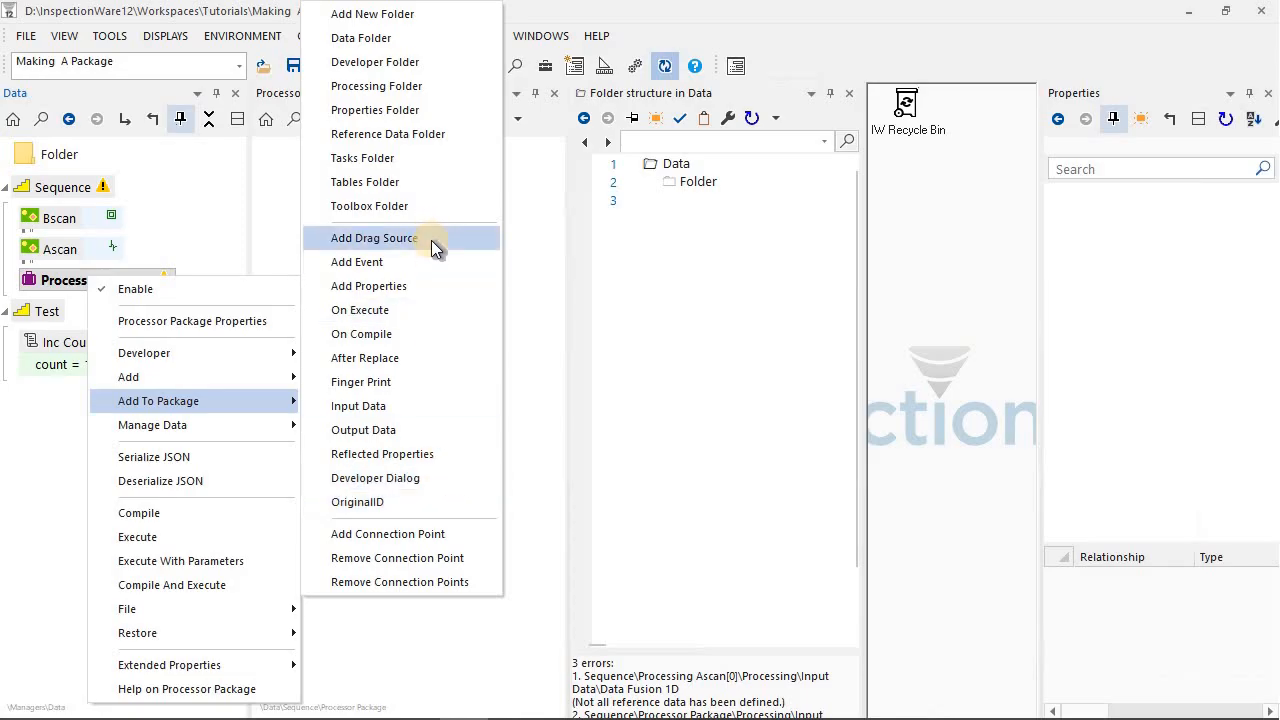
left_click(413, 89)
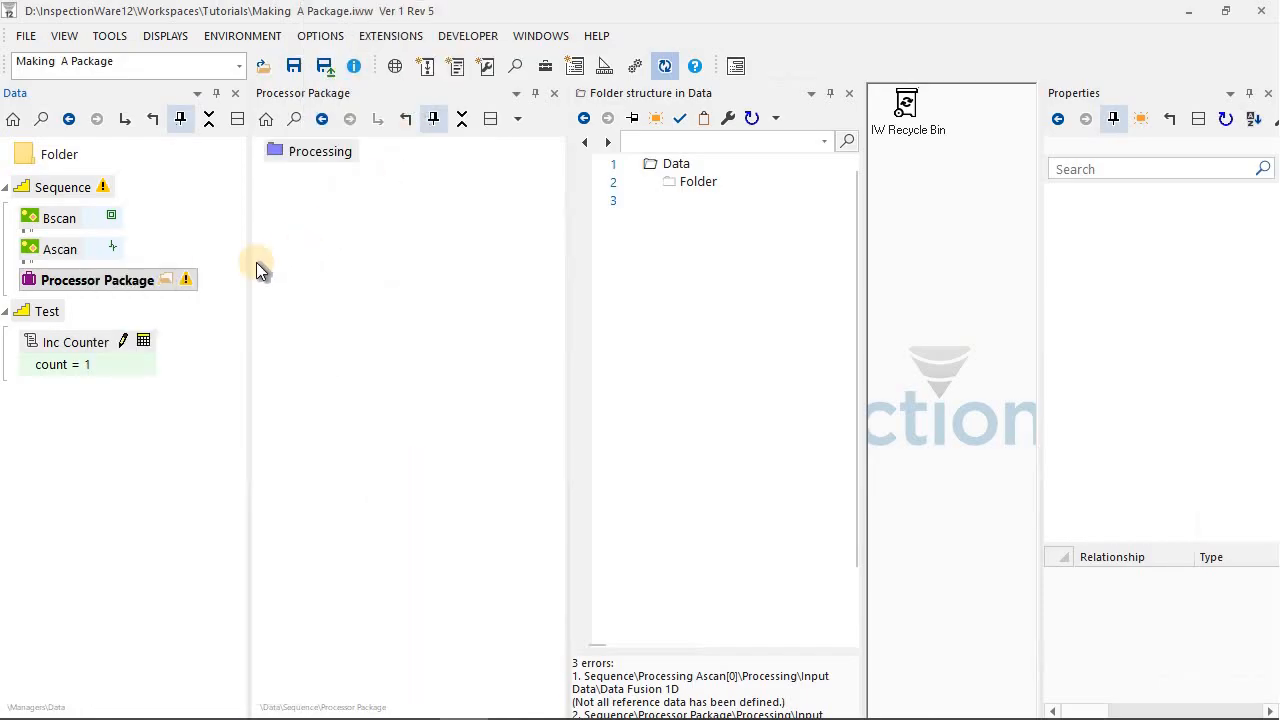
right_click(104, 280)
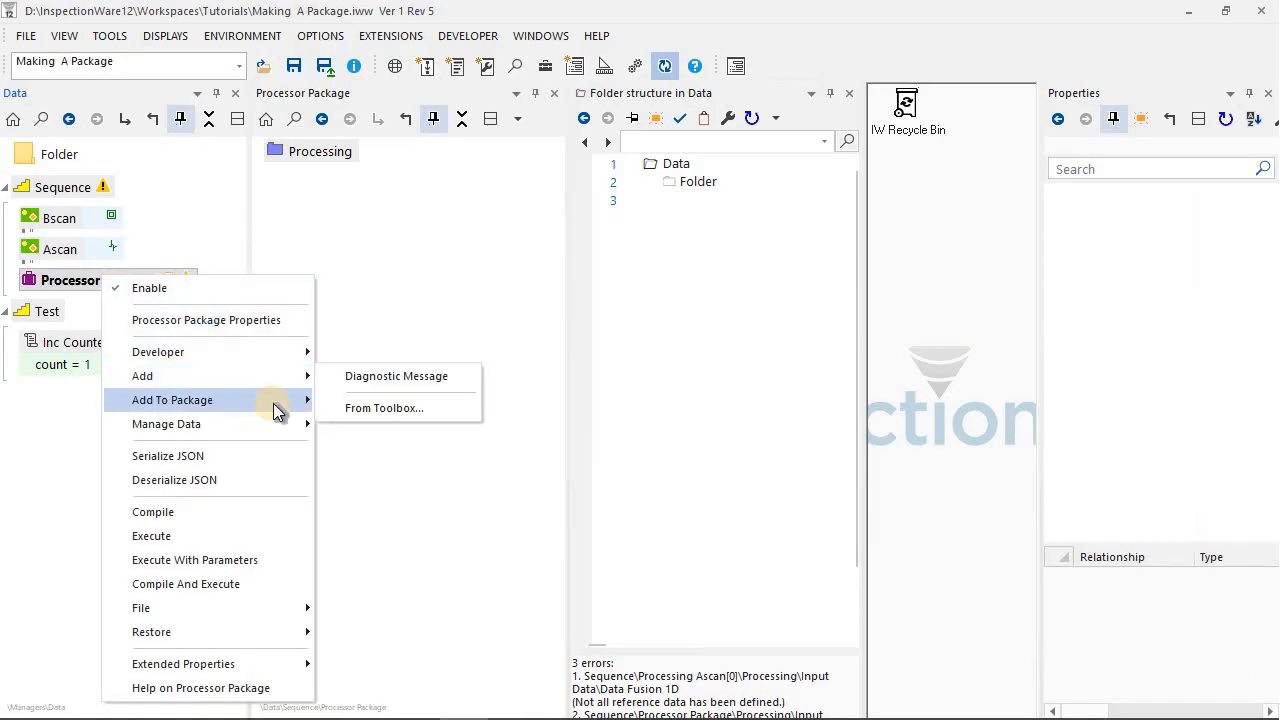
mouse_move(275, 405)
left_click(390, 383)
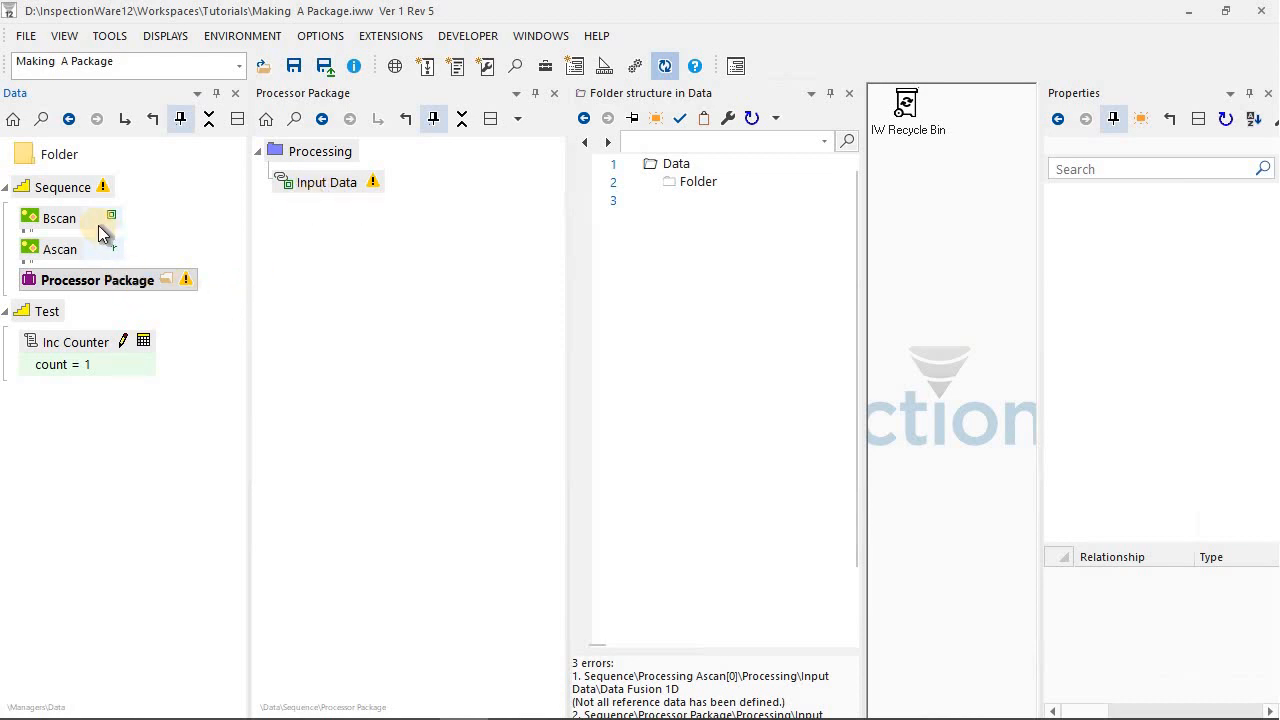
Place the Processor Package's Connect Input Data command as a button on the blank workspace area and run it.
right_click(140, 284)
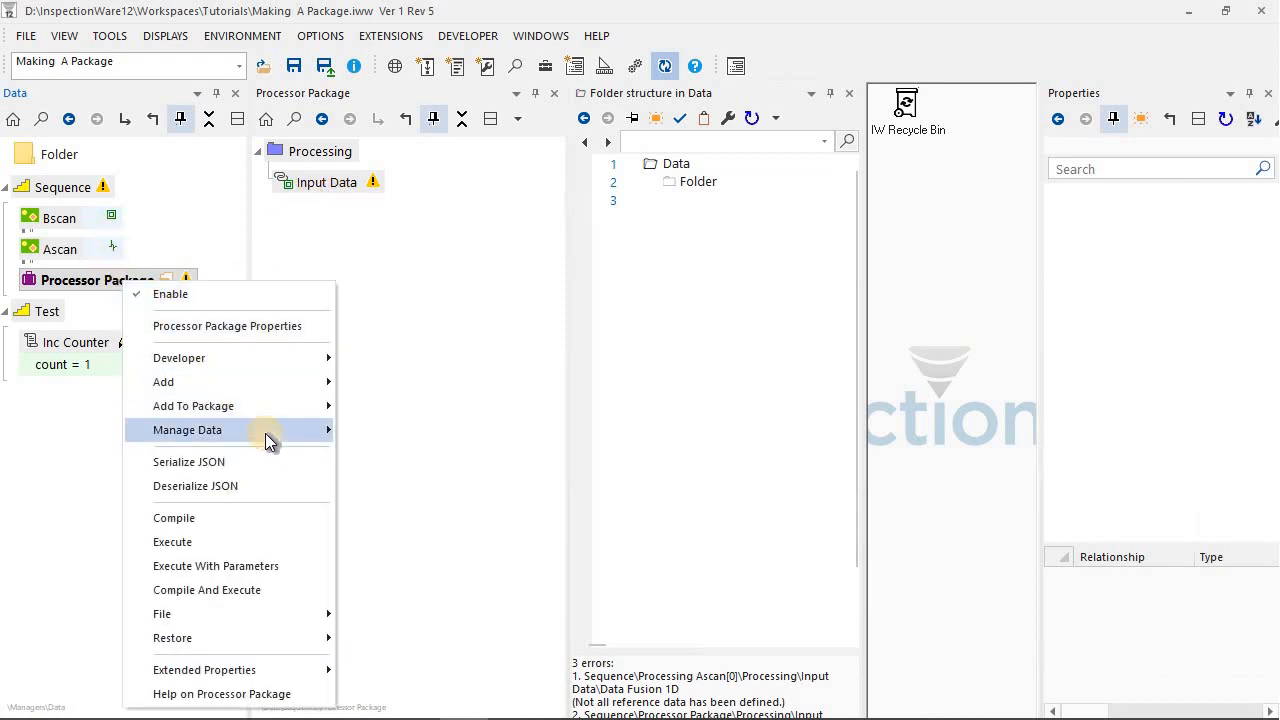
mouse_move(268, 441)
left_click(477, 431)
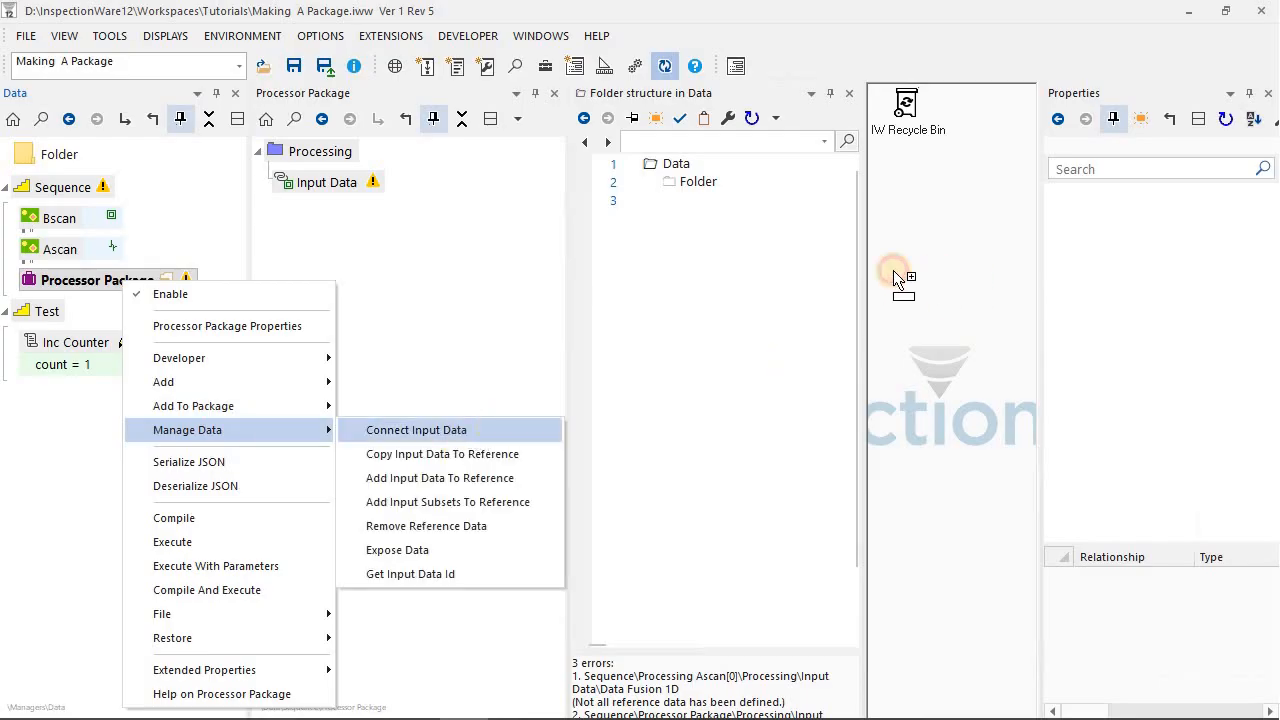
left_click(978, 319)
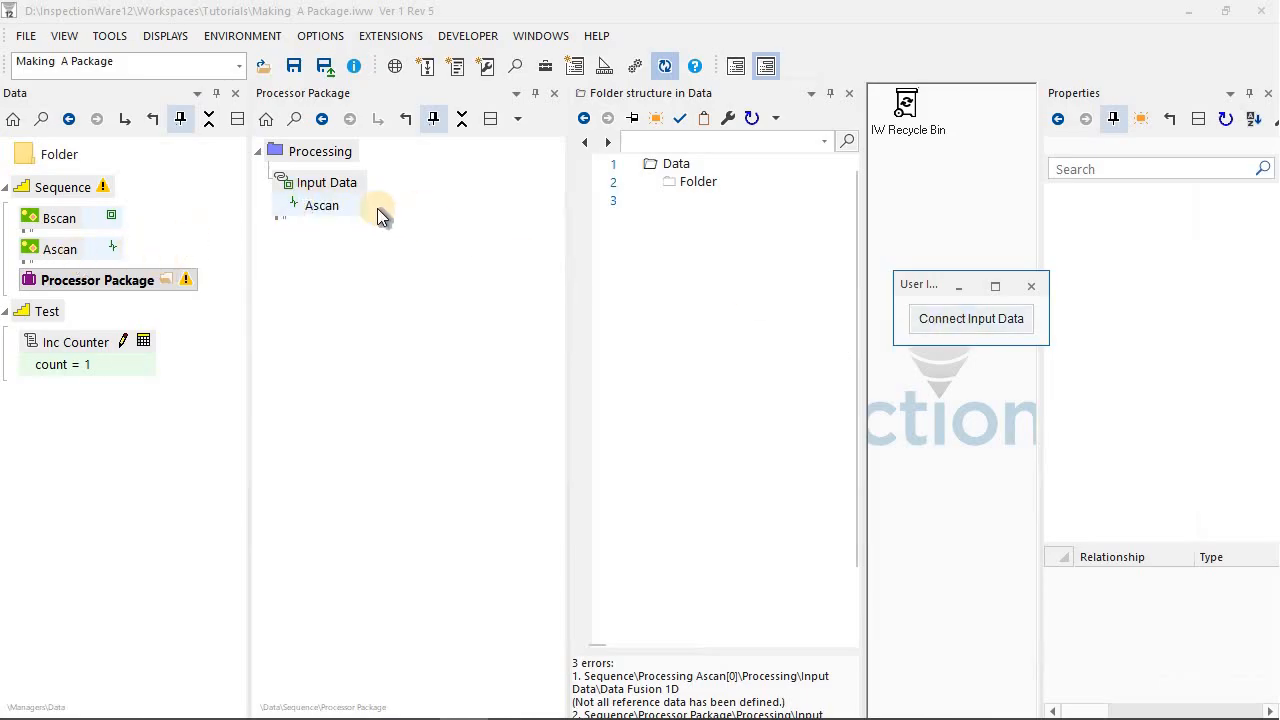
Delete the package's Processing folder, add Input Data directly to the Processor Package and reconnect it.
left_click(322, 152)
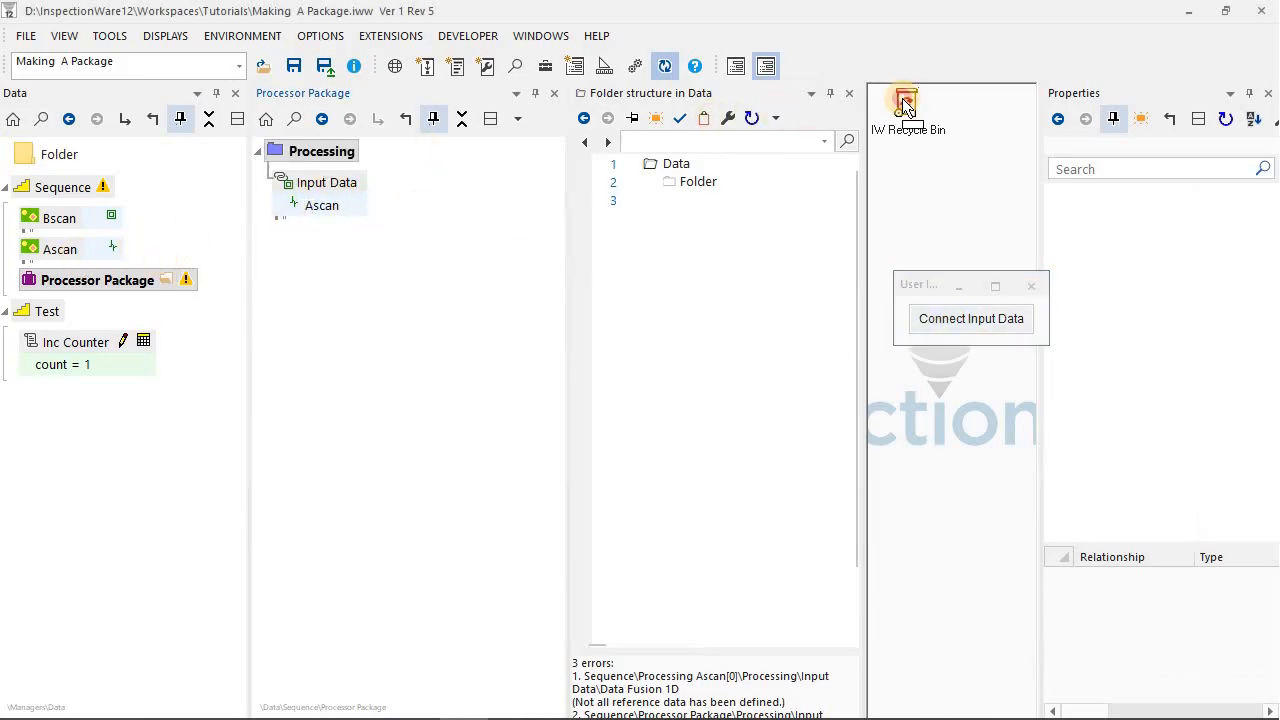
left_click(154, 285)
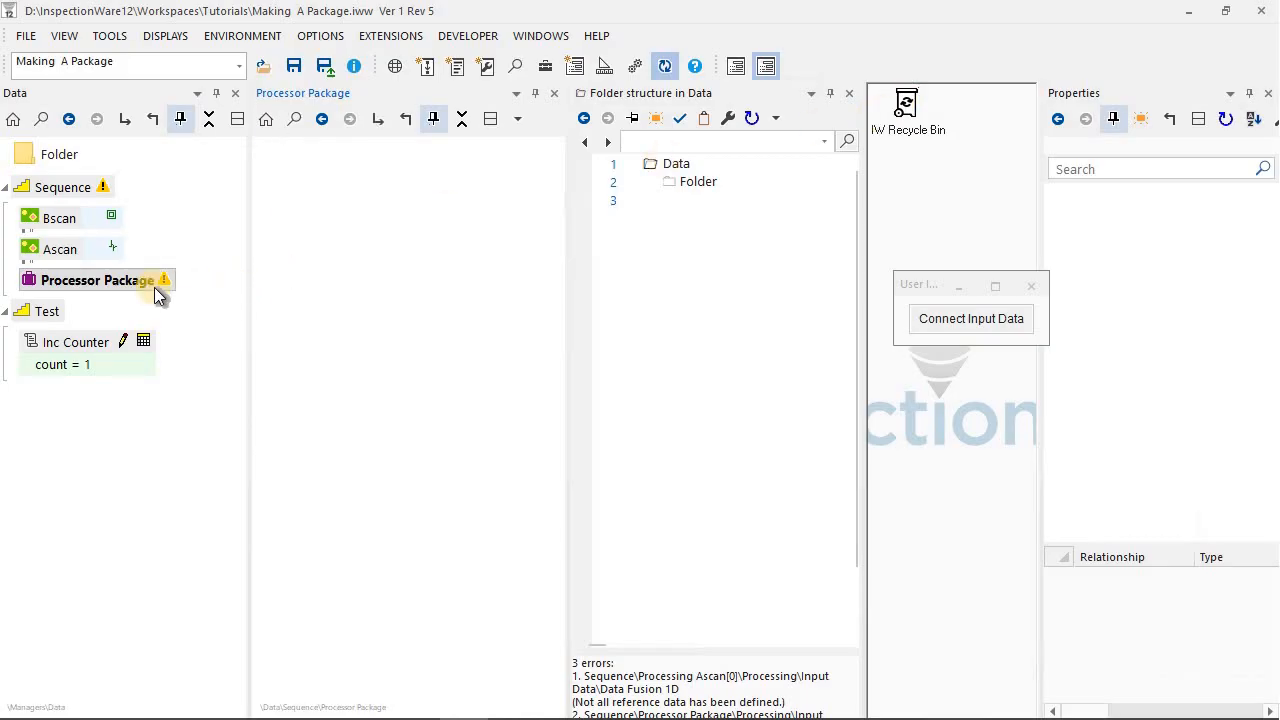
right_click(100, 284)
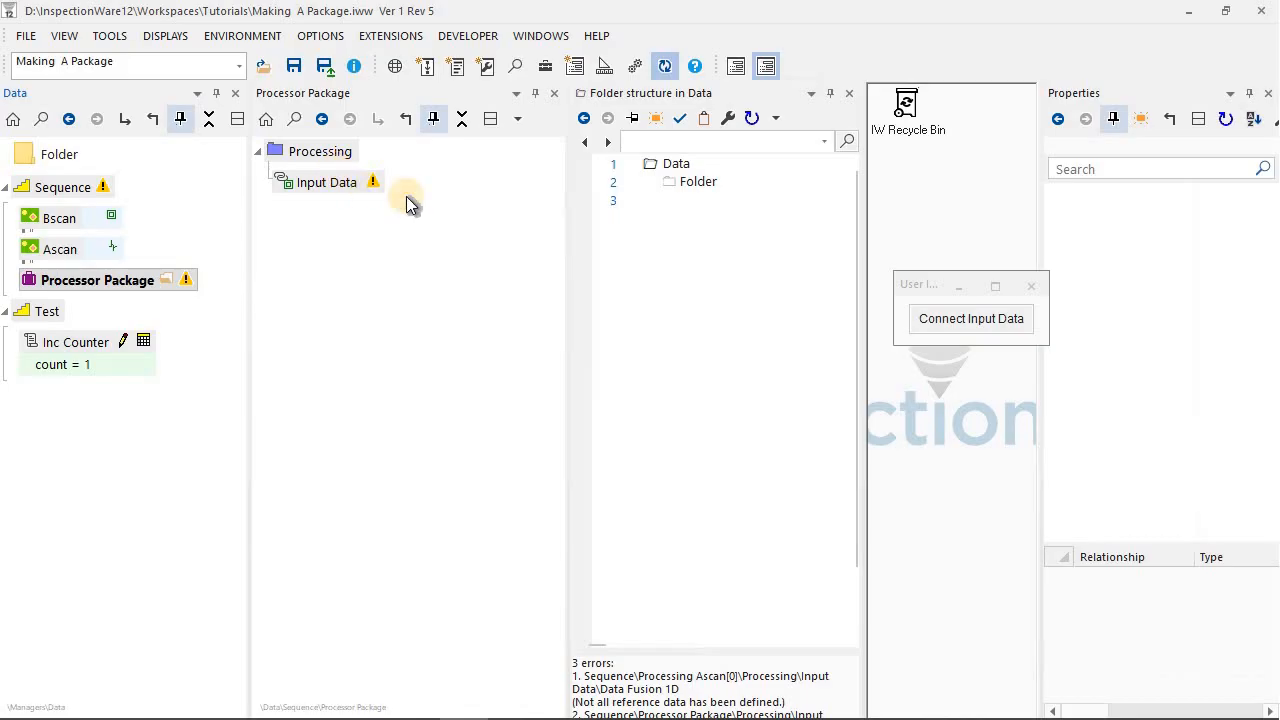
left_click(958, 328)
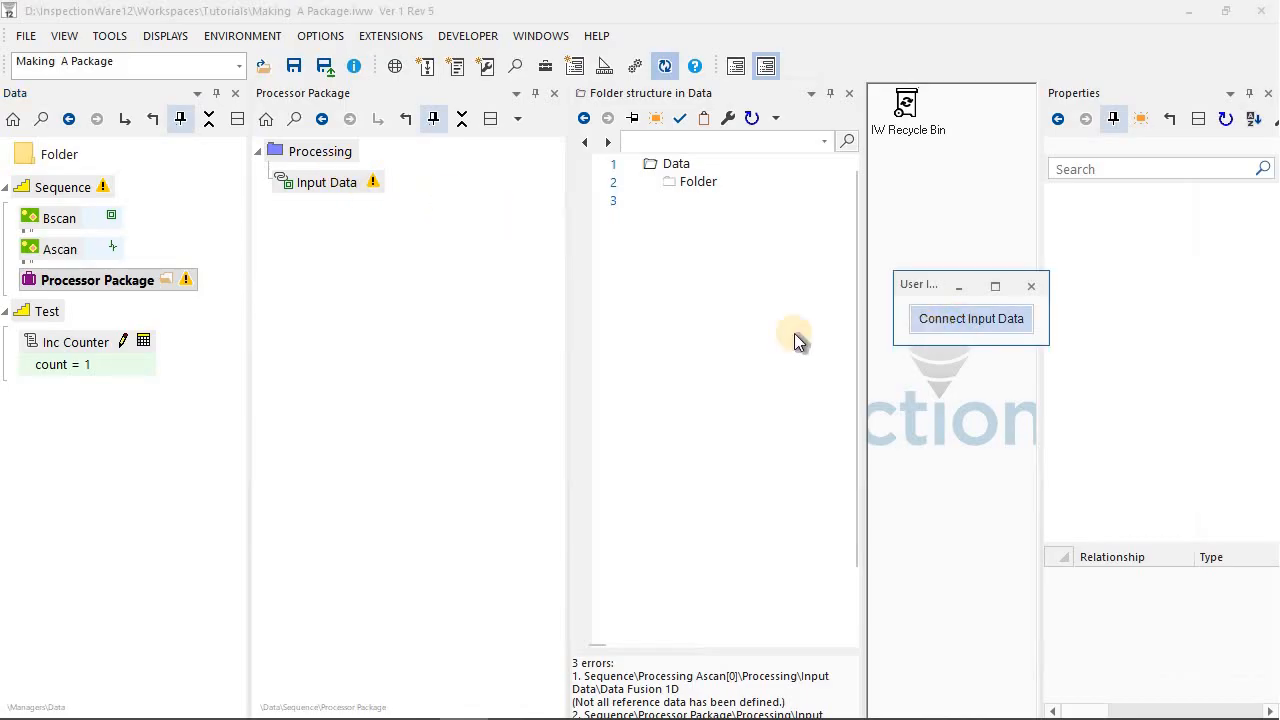
Set the Processor Package's Input Data Name to Bscan,Ascan and reconnect the input data.
double_click(90, 280)
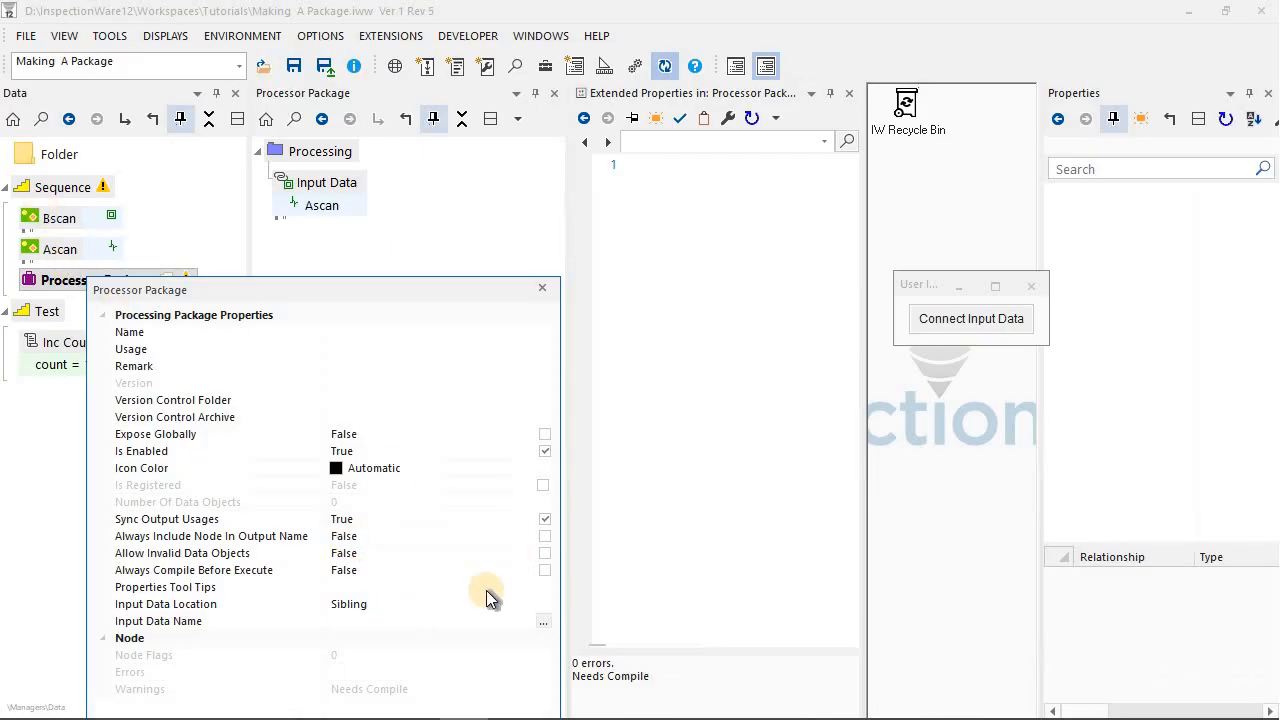
left_click(429, 621)
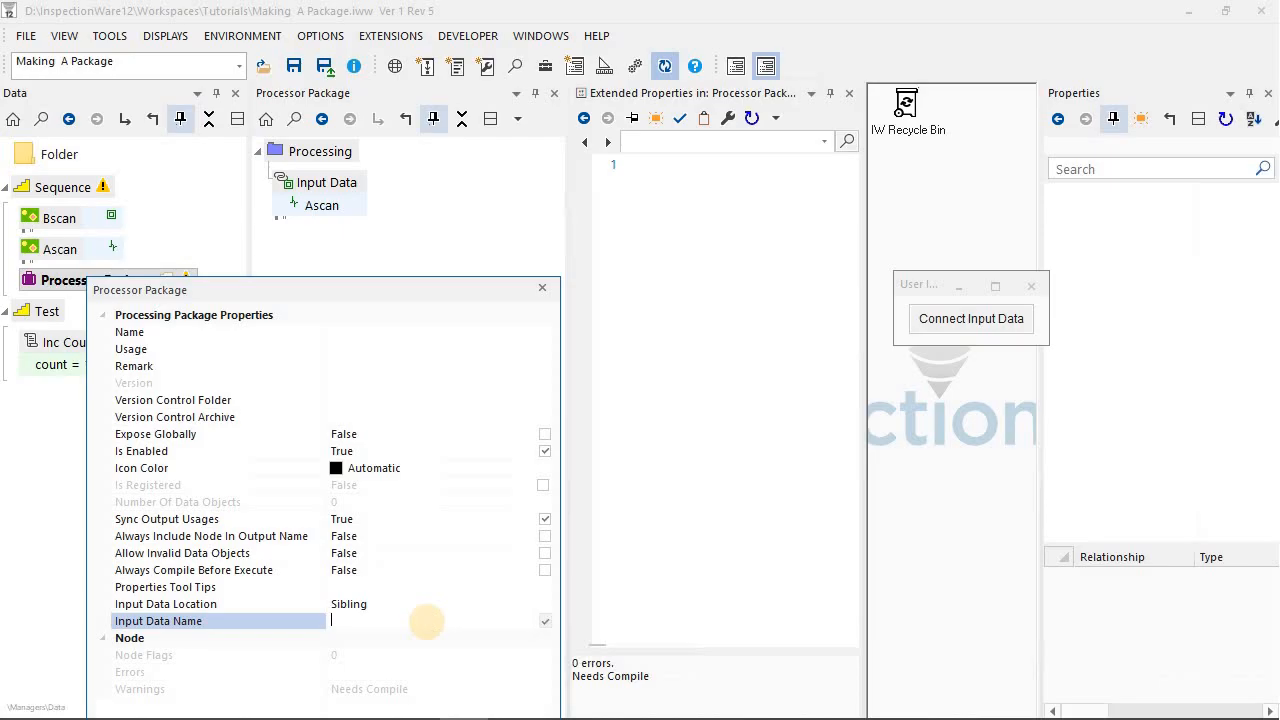
type("Bscan,Ascan")
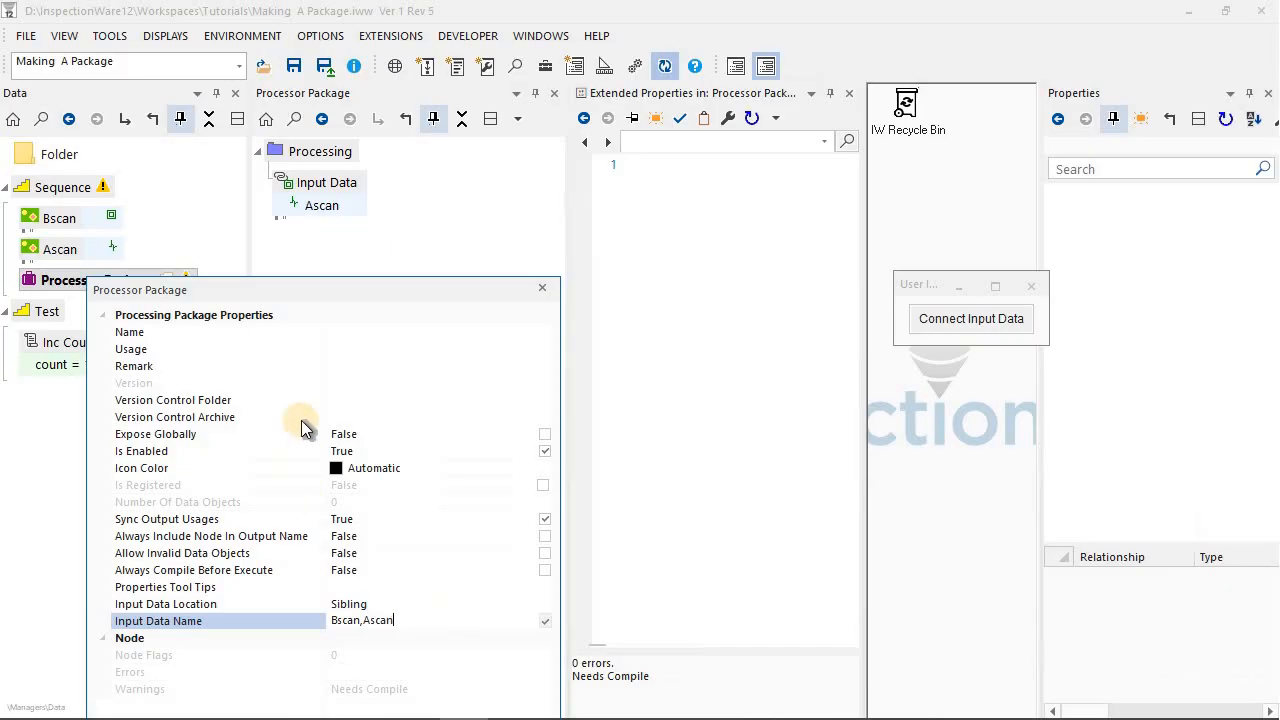
left_click(965, 322)
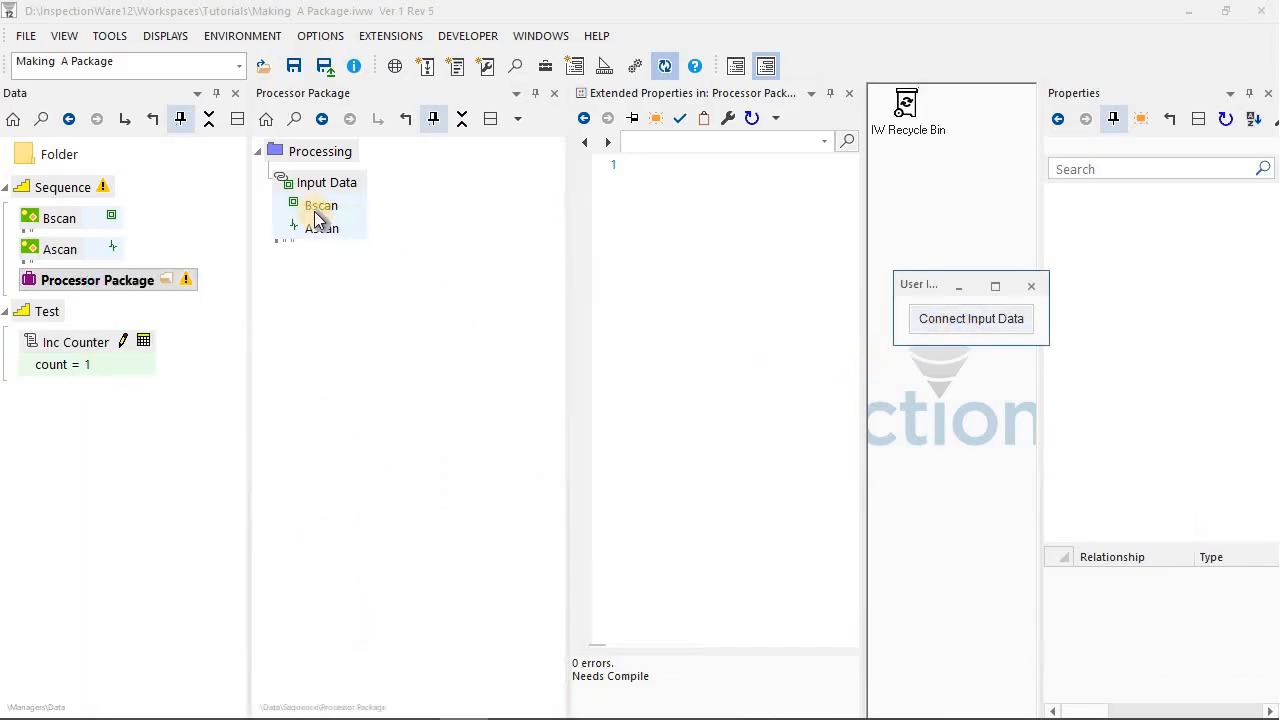
Extend the package's Input Data Name to Bscan,Ascan[0] and reconnect the input data.
left_click(160, 340)
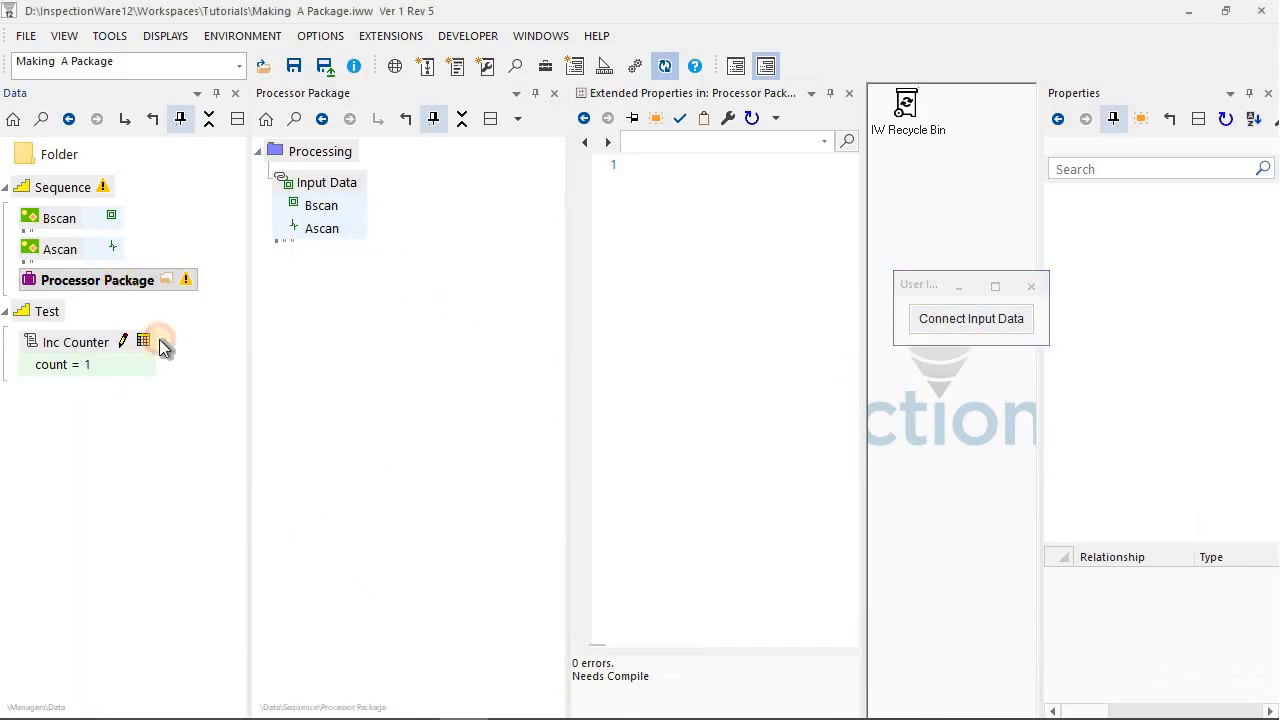
left_click(470, 626)
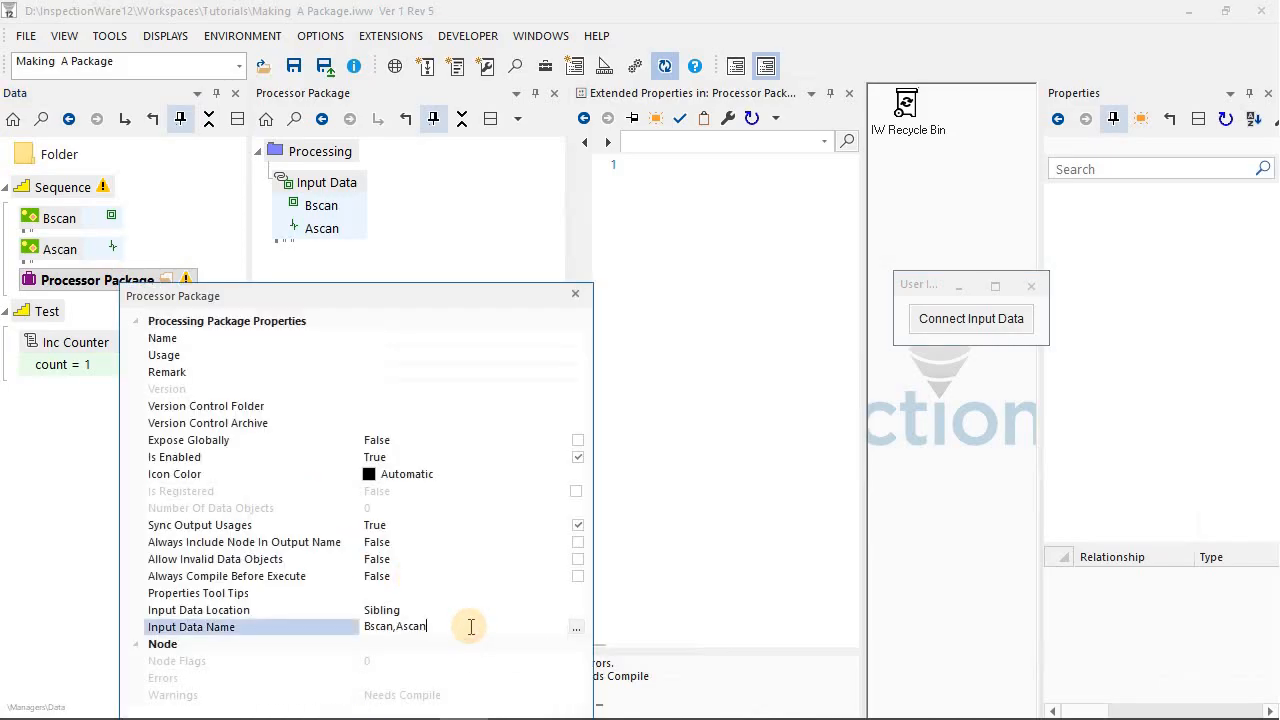
type("[0]")
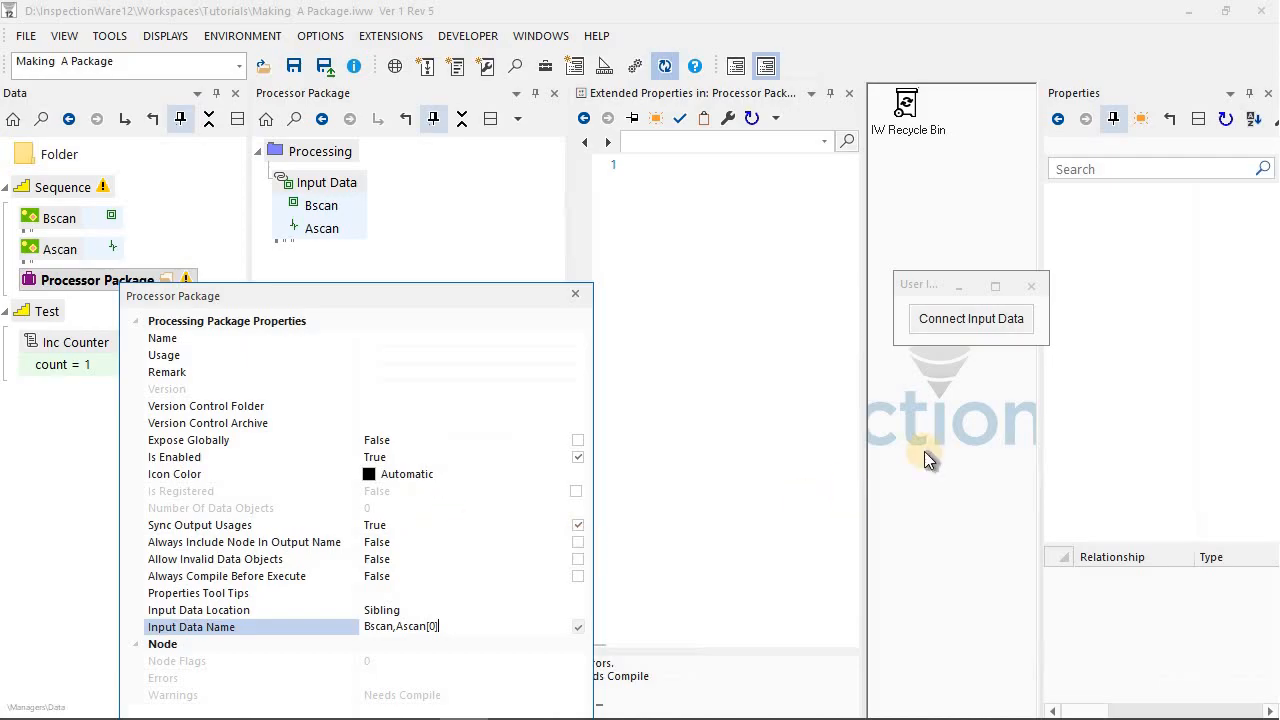
left_click(985, 322)
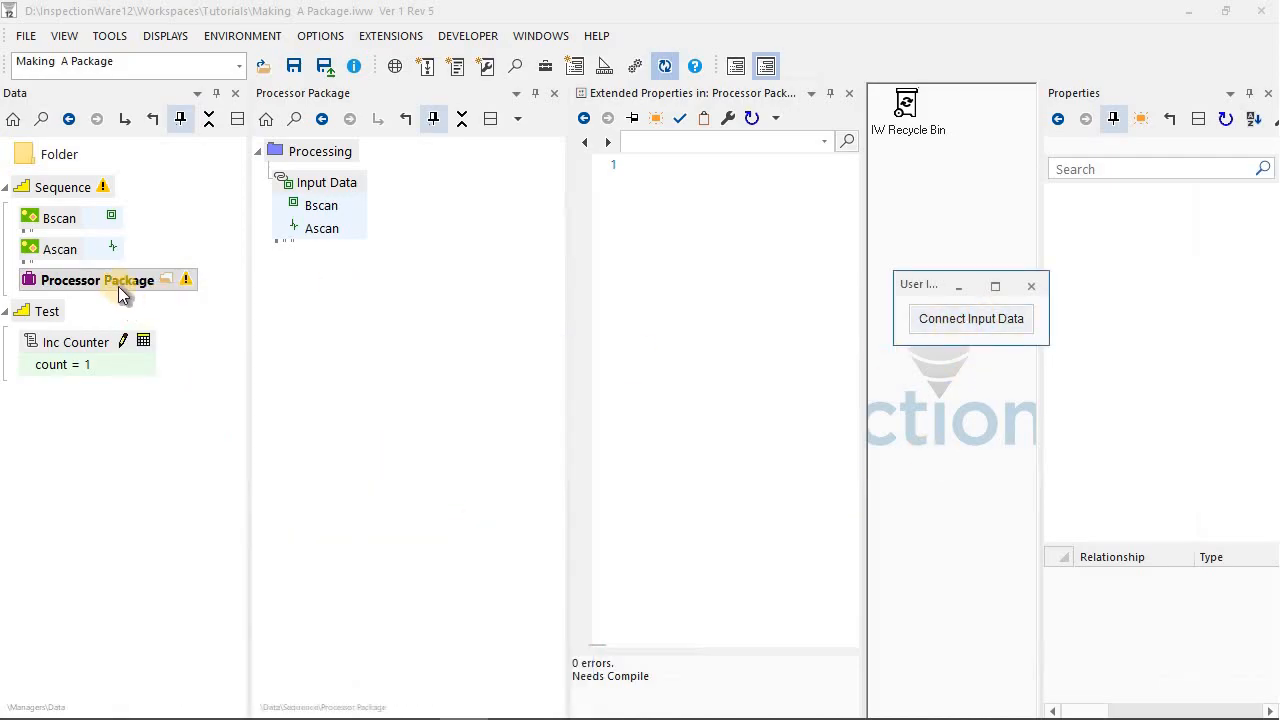
Move the Processor Package under Ascan, set its Input Data Location to Parent and reconnect the input data.
mouse_move(111, 282)
left_mouse_down()
mouse_move(98, 225)
mouse_move(122, 281)
left_mouse_up()
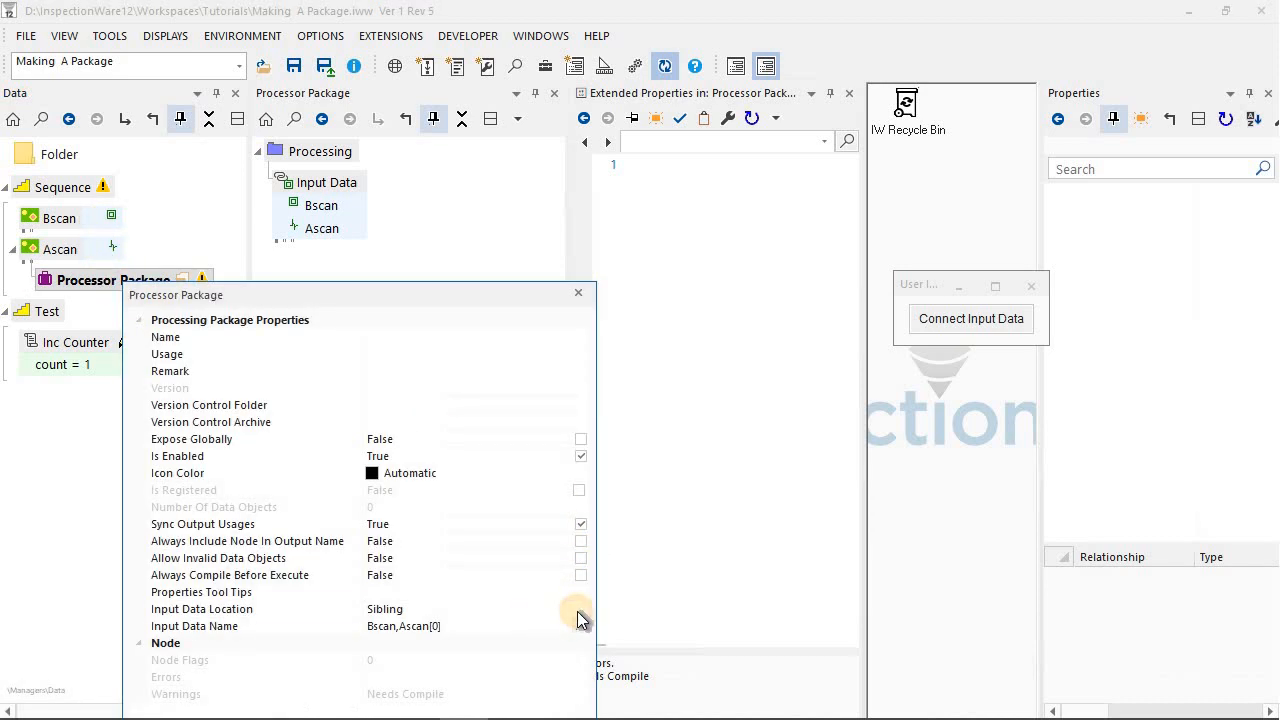
left_click(578, 610)
left_click(468, 671)
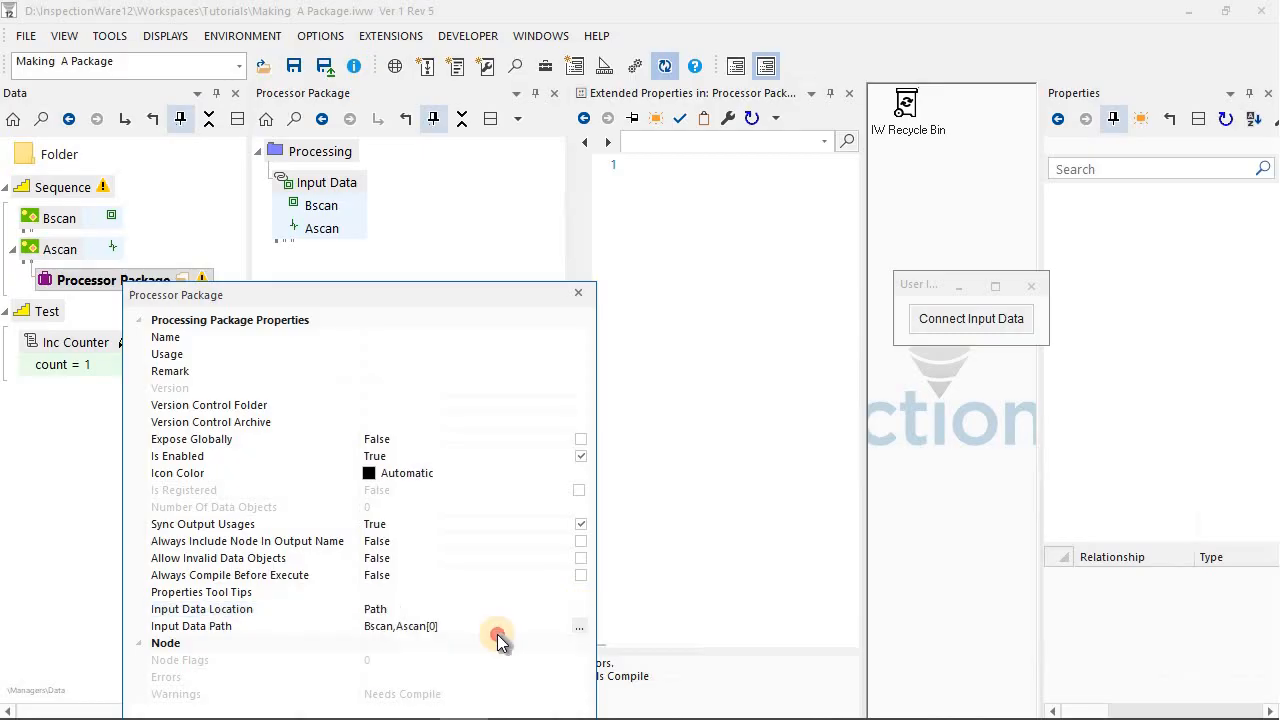
left_click(575, 612)
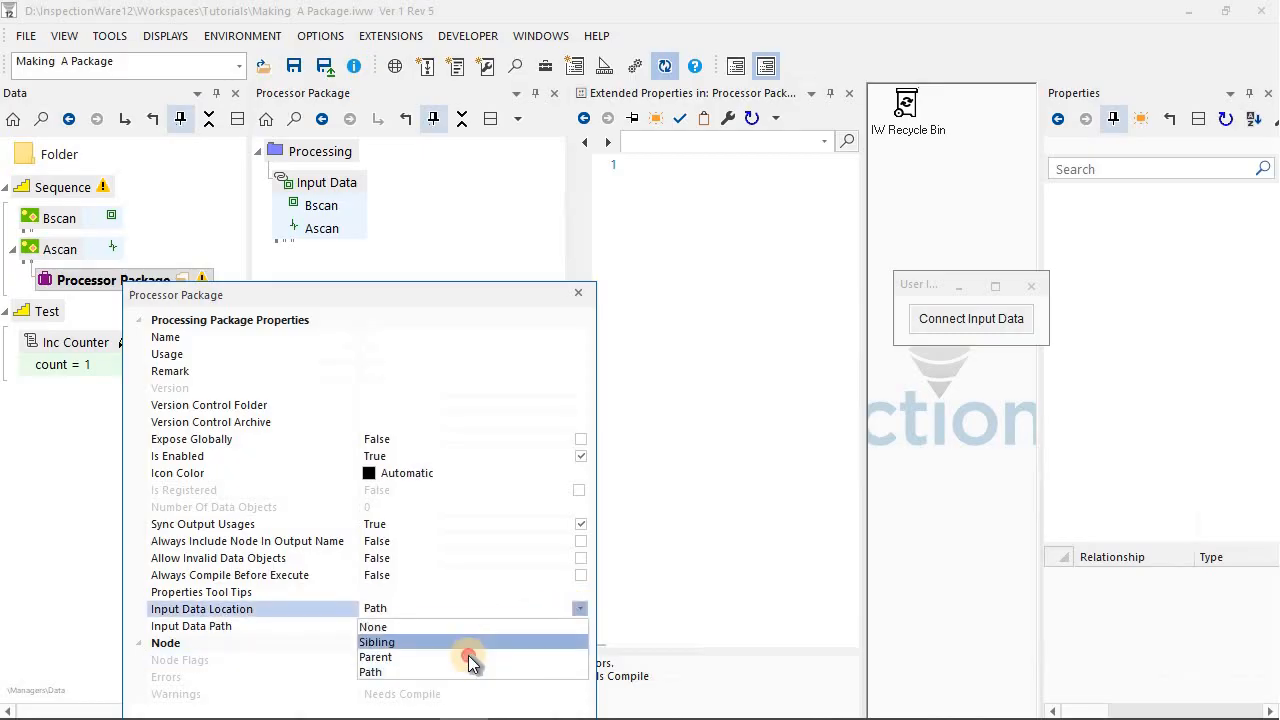
left_click(440, 660)
left_click(951, 318)
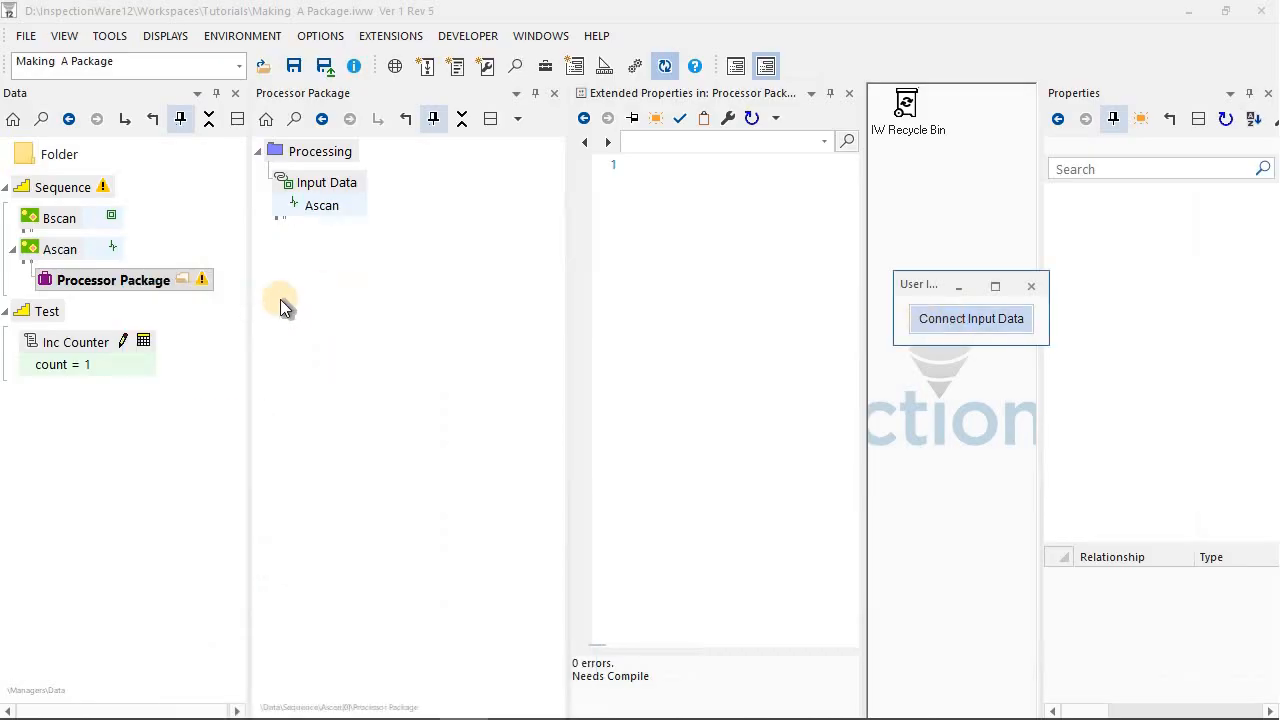
Move the Processor Package out of the Sequence to the top level of Data and set its Input Data Location to Path.
left_click_drag(151, 280, 84, 368)
double_click(86, 366)
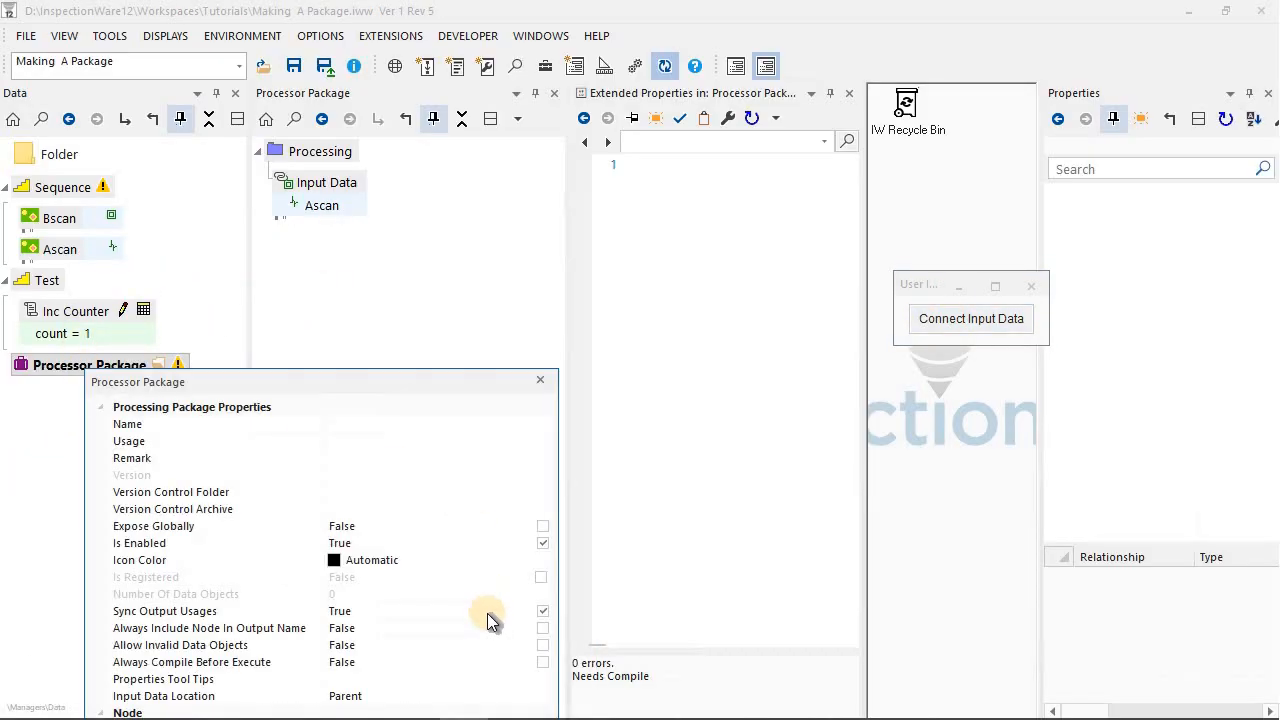
left_click(543, 695)
left_click(541, 695)
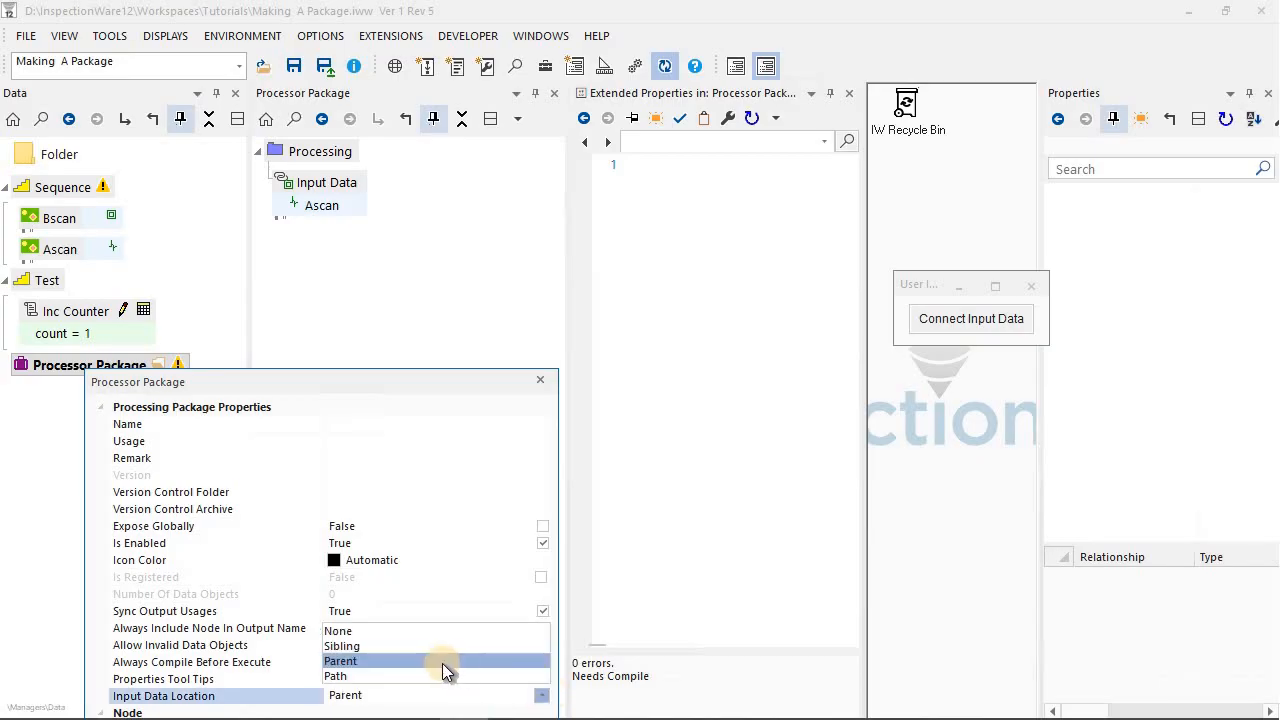
left_click(414, 677)
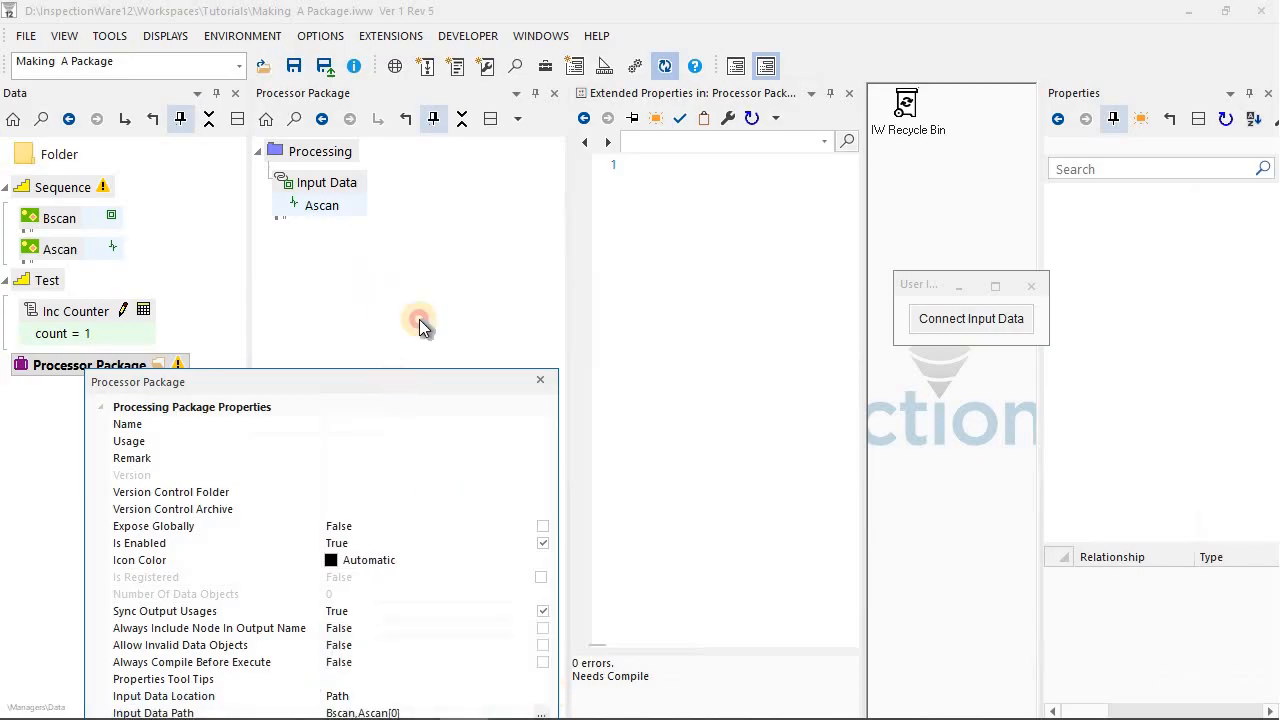
Set the Processor Package's Input Data Path to \Data\Sequence\Bscan and reconnect the input data.
left_click_drag(419, 319, 436, 217)
left_click(291, 551)
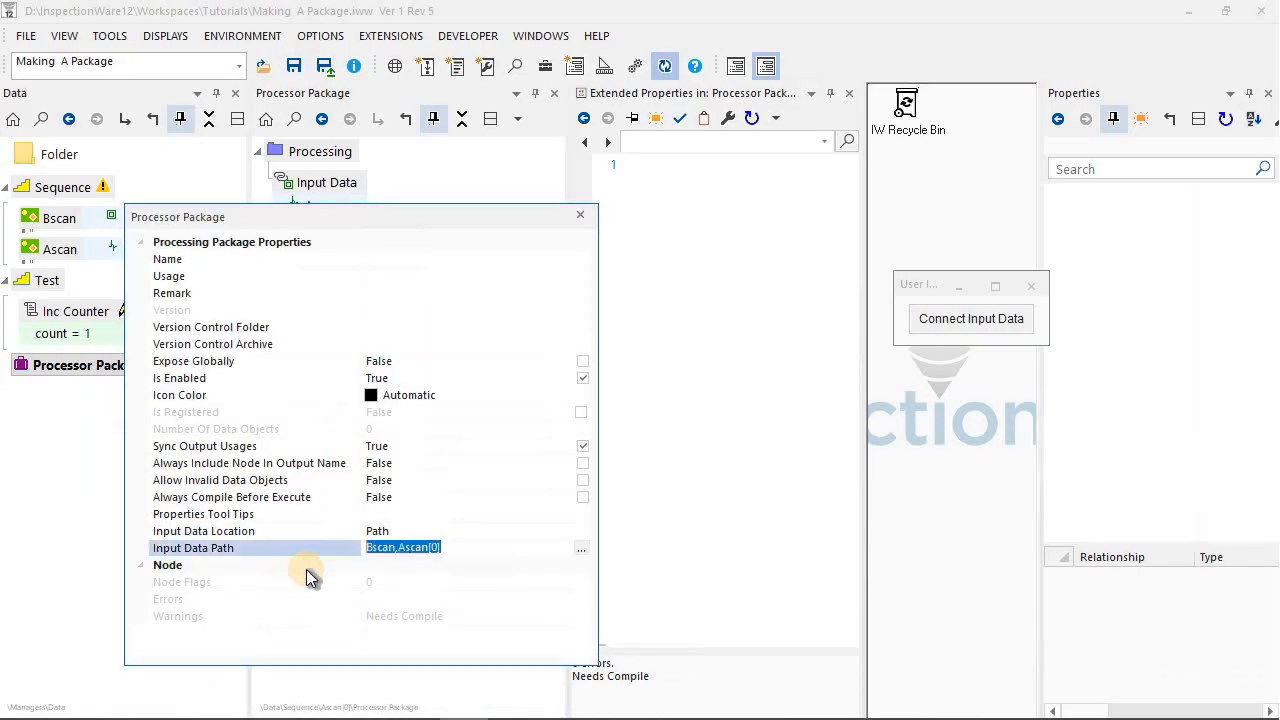
left_click_drag(420, 293, 430, 320)
type("\\D")
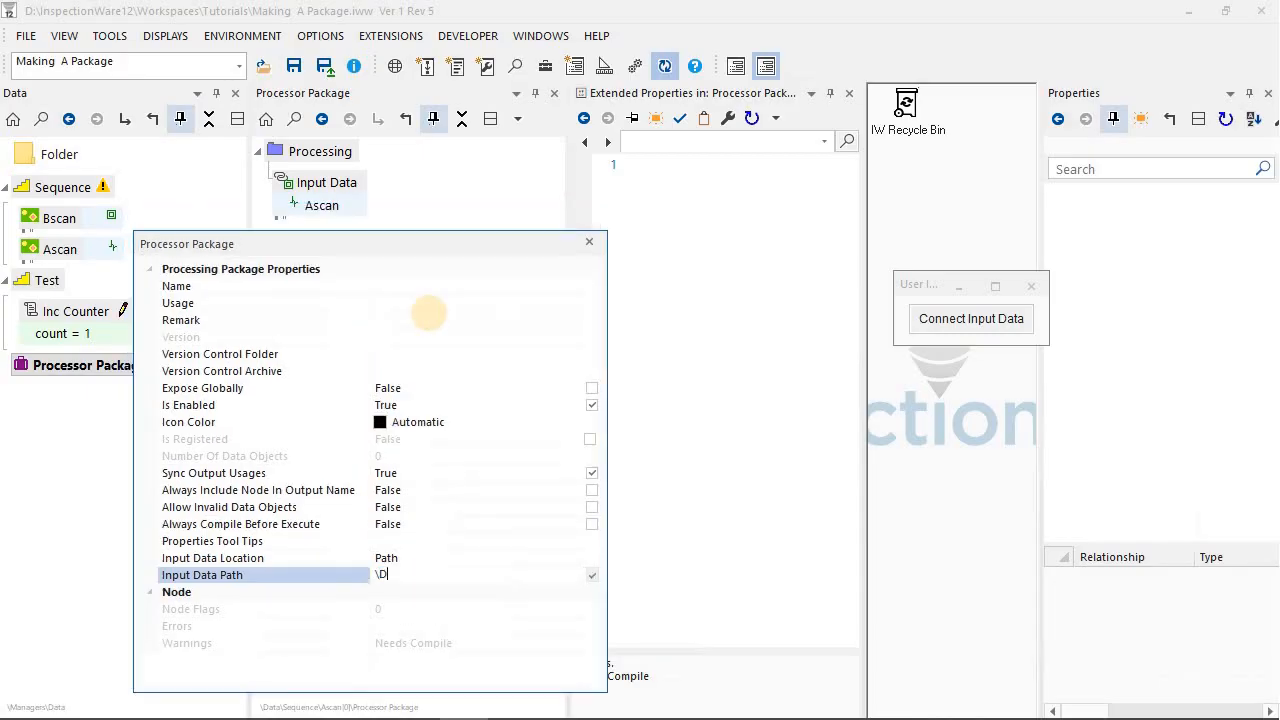
type("ata\\Sequence\\Bscan")
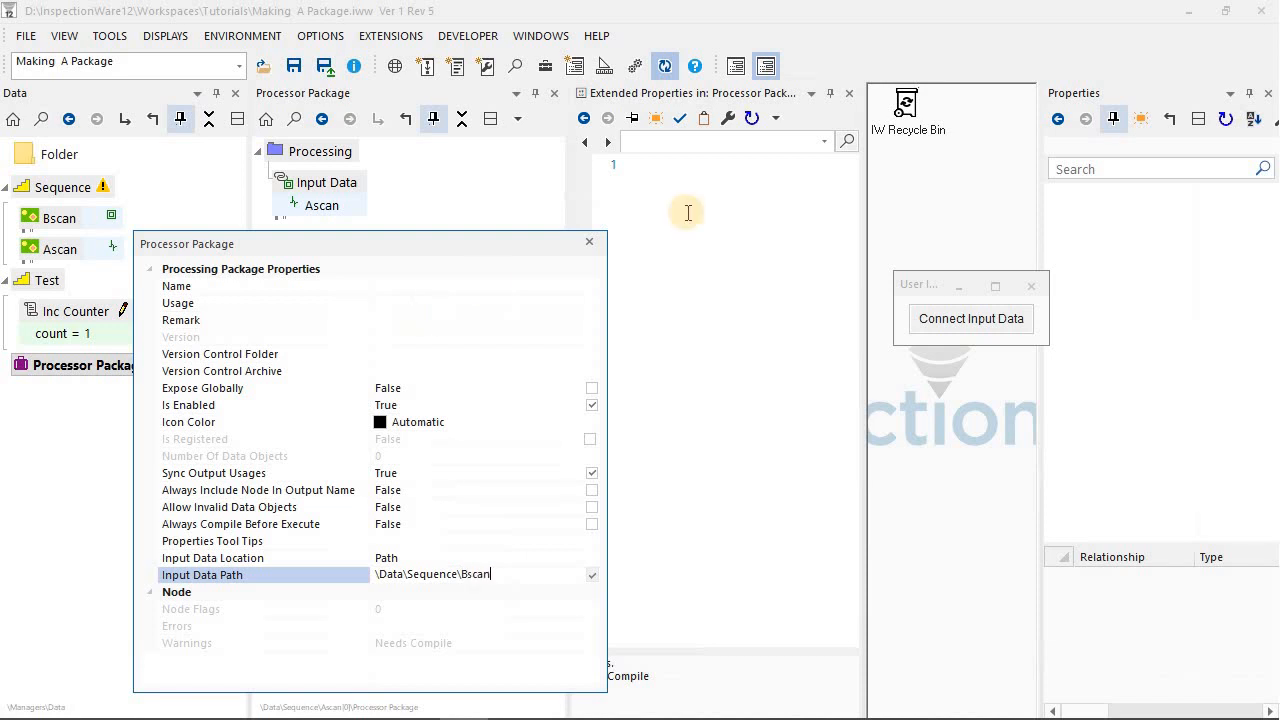
left_click(951, 324)
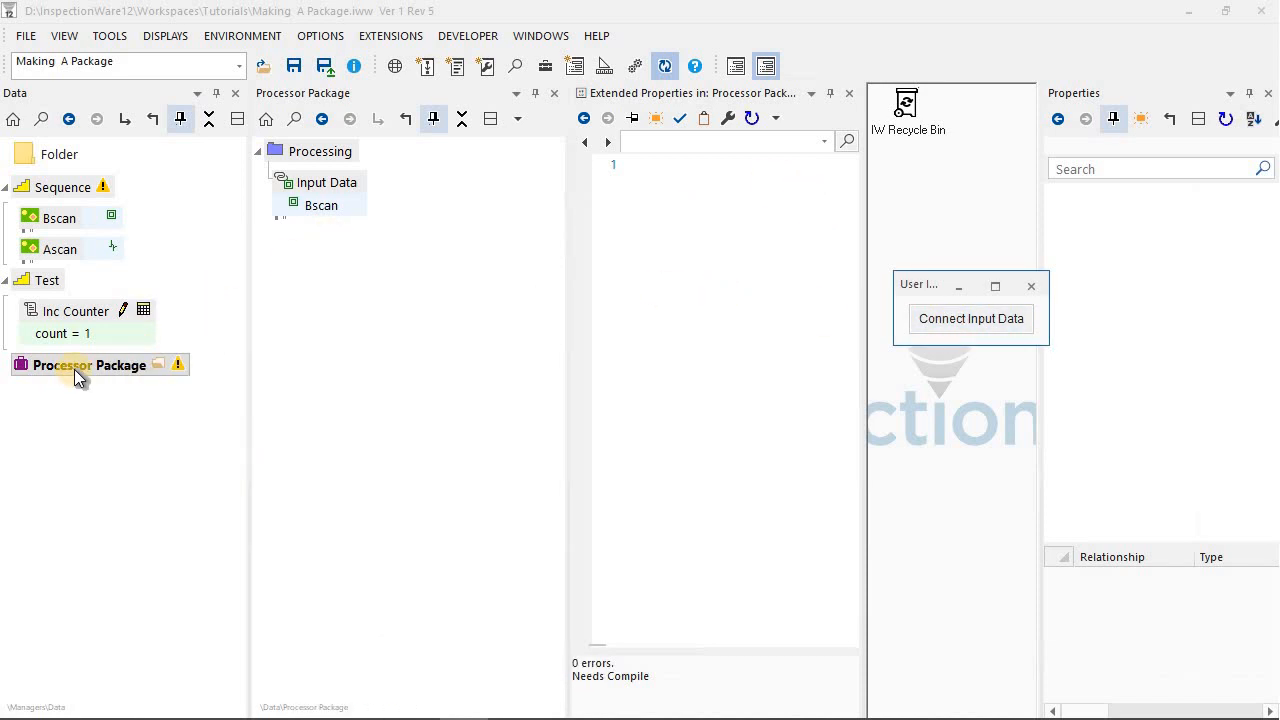
Move the Processor Package back into the Sequence below Ascan and set its Input Data Location to Sibling.
left_click_drag(75, 366, 91, 197)
double_click(102, 279)
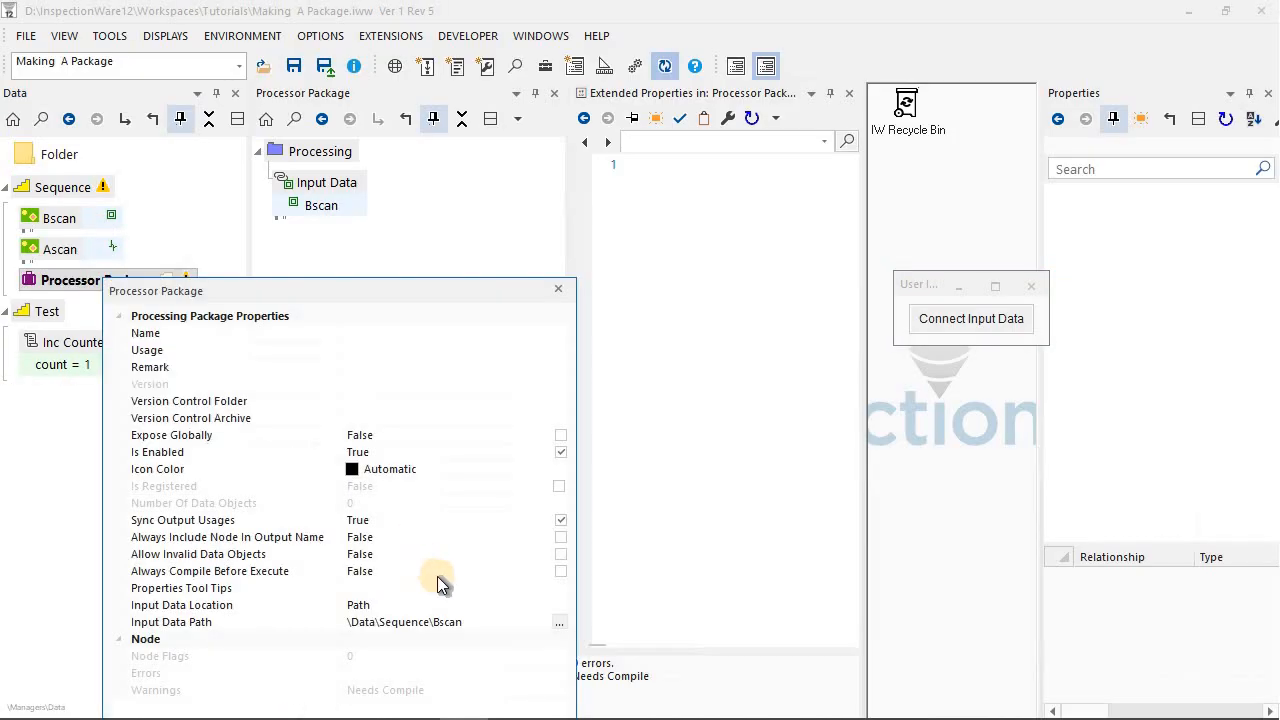
left_click(503, 607)
left_click(559, 605)
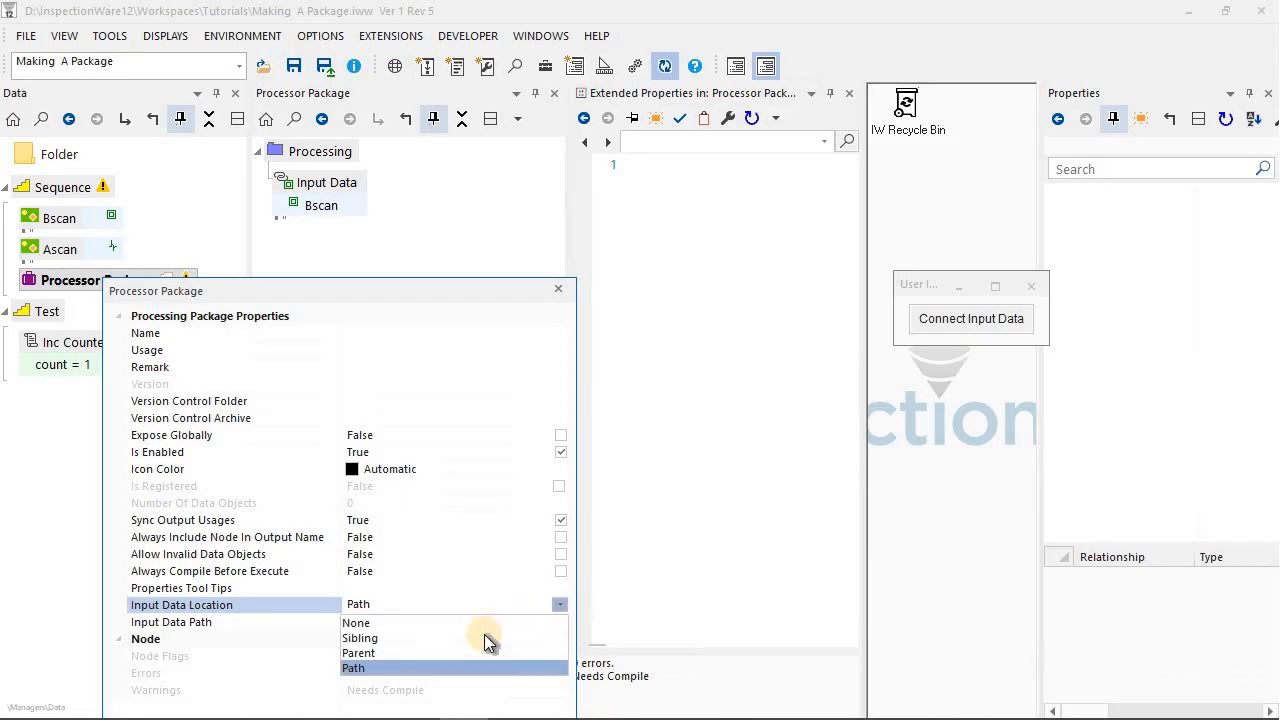
left_click(474, 637)
Set the package's Input Data Name to Bscan,Ascan, reconnect the input data and discard the Connect Input Data window.
left_click(275, 626)
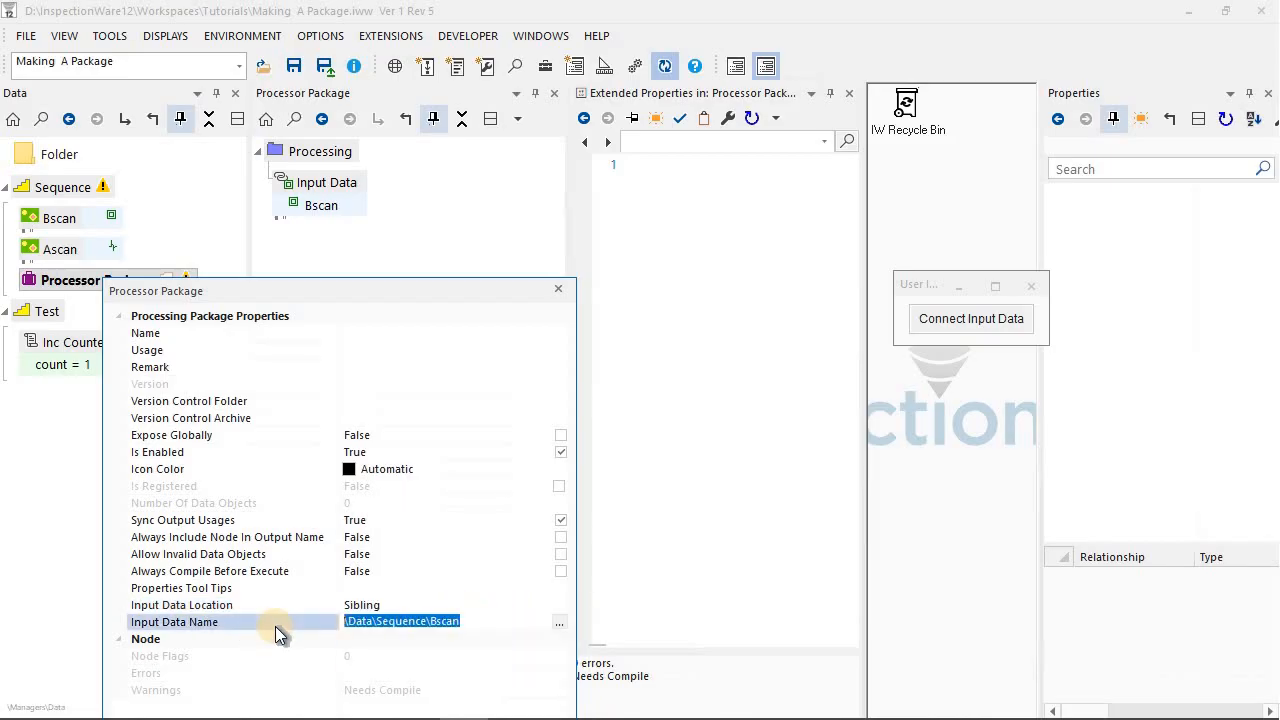
type("Bscan,")
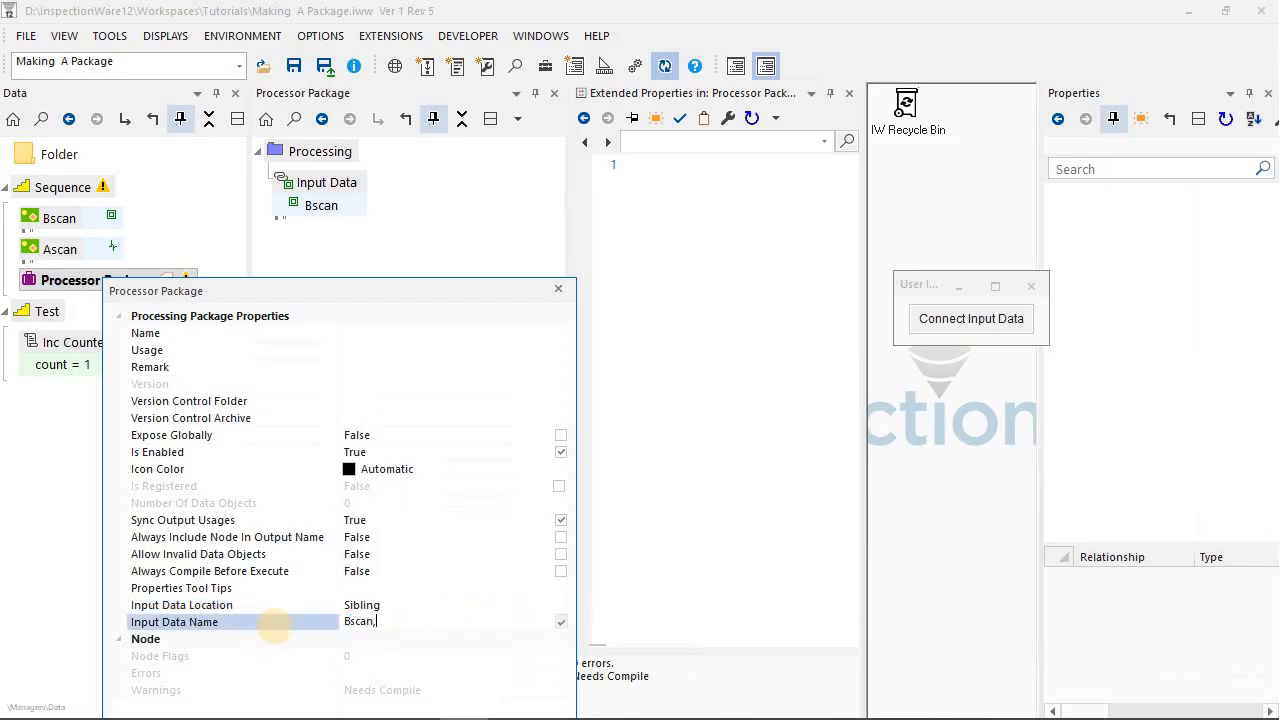
type("Ascan")
key("Return")
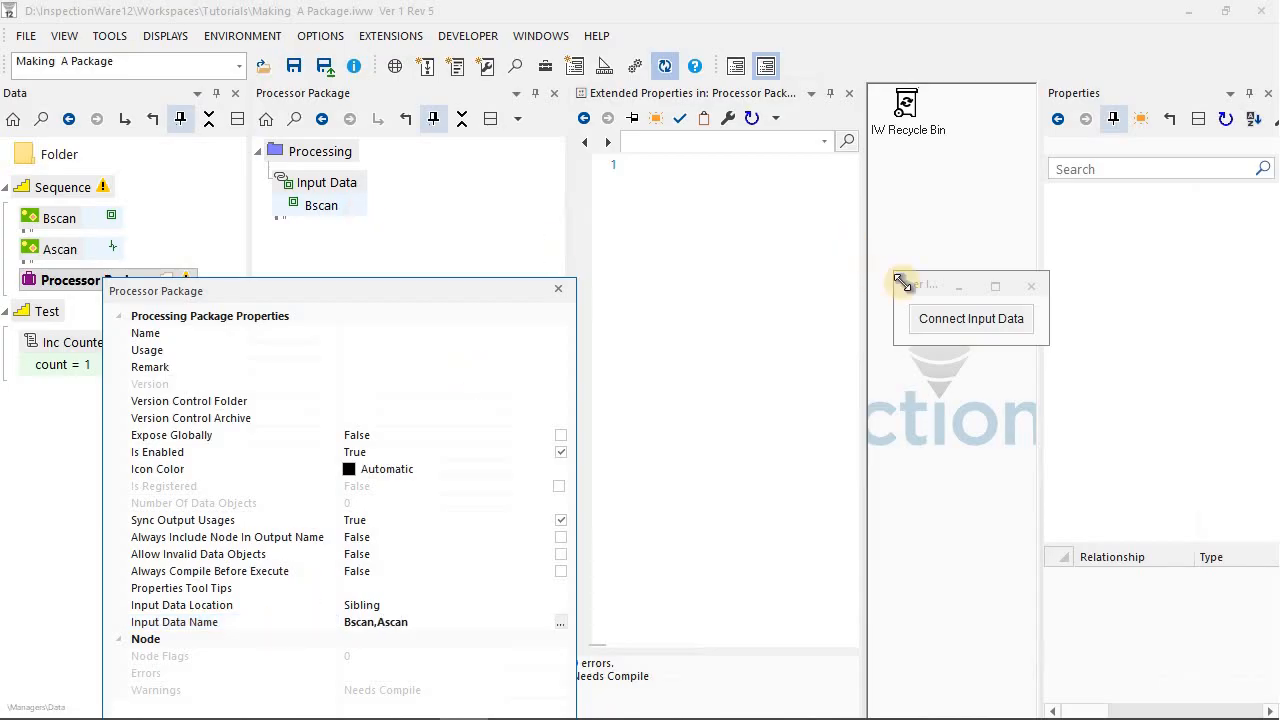
left_click(958, 320)
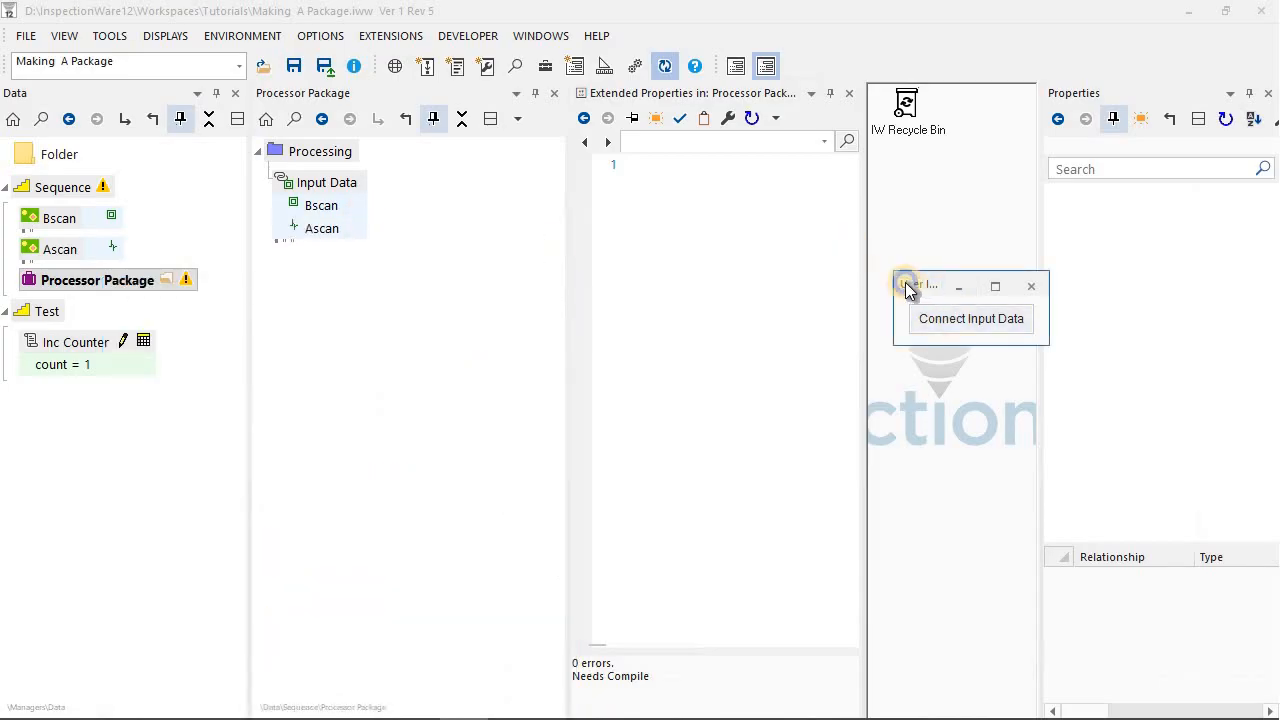
right_click(905, 283)
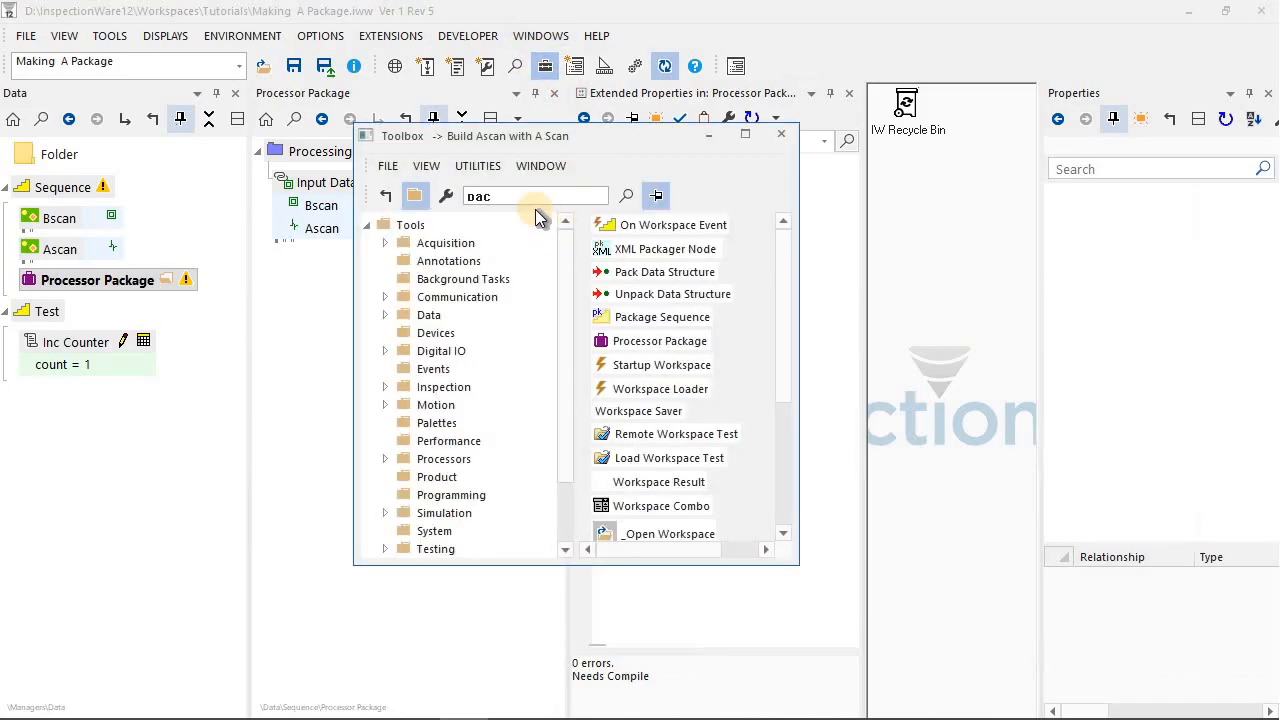
Find the Data Fusion processors in the Toolbox and add Data Fusion 1D under the package's Input Data.
left_click_drag(512, 198, 410, 197)
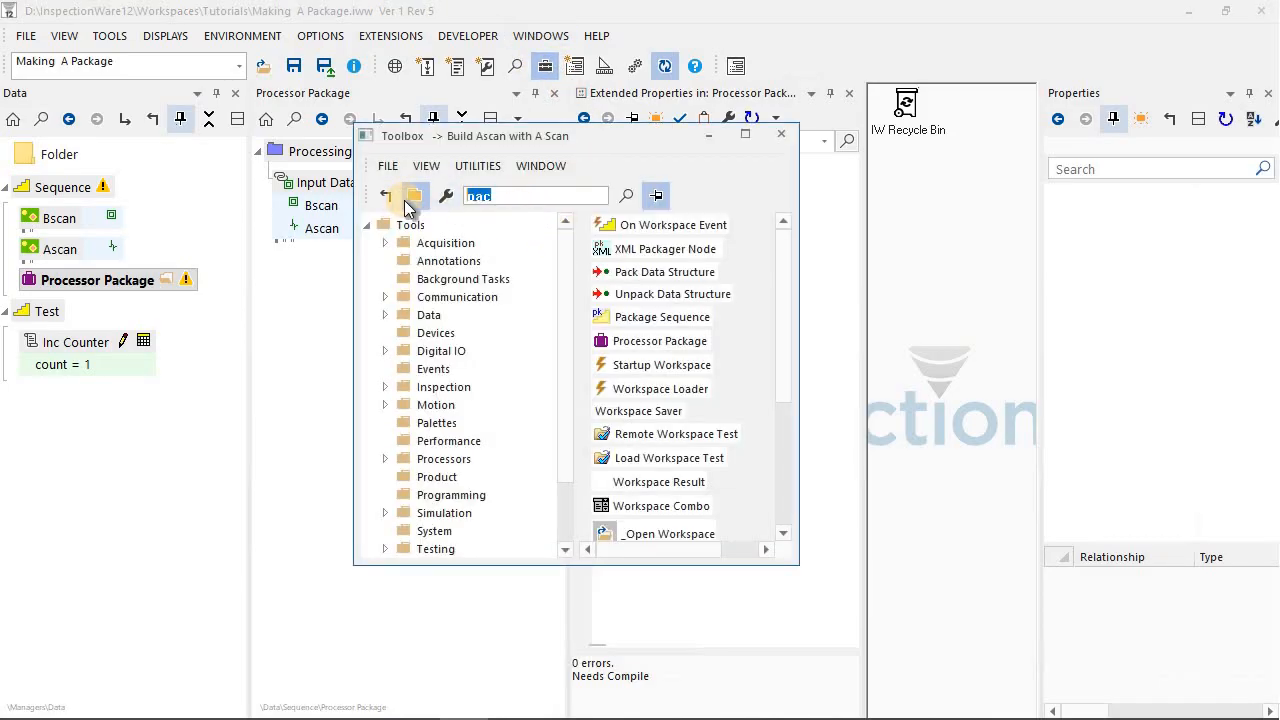
type("Data Fu")
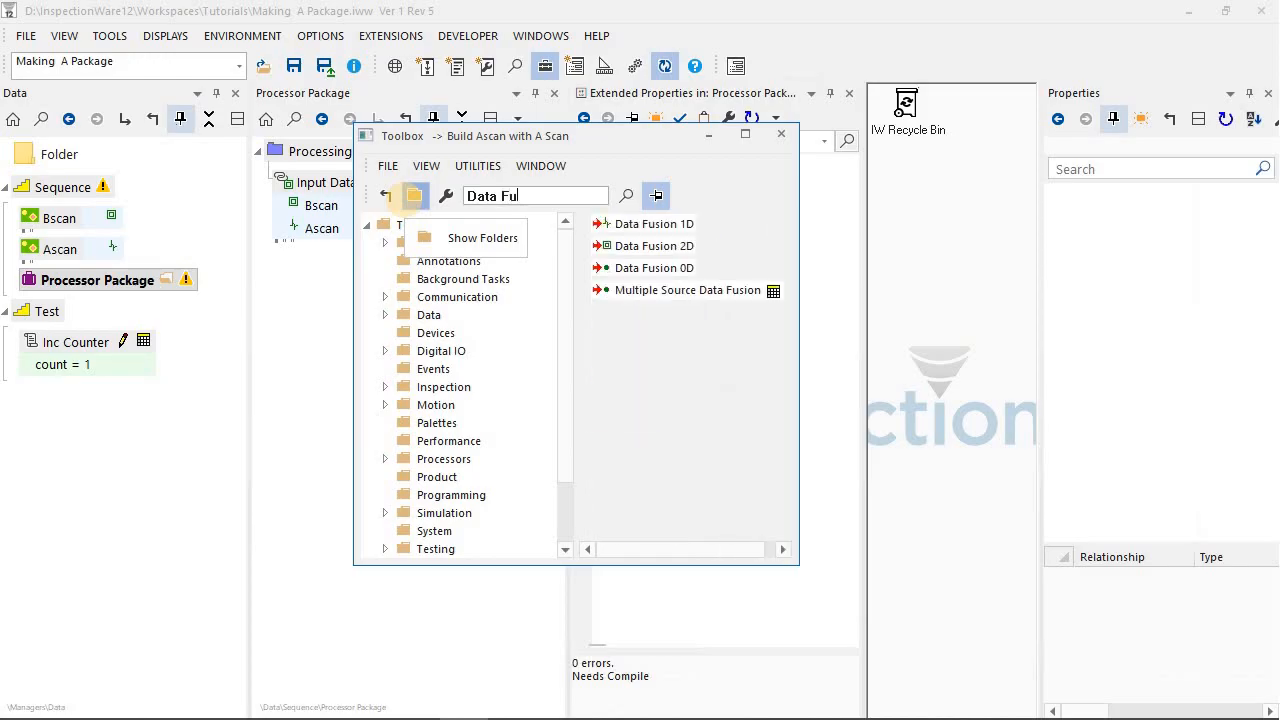
mouse_move(658, 224)
left_mouse_down()
mouse_move(318, 205)
mouse_move(320, 191)
mouse_move(680, 212)
left_mouse_up()
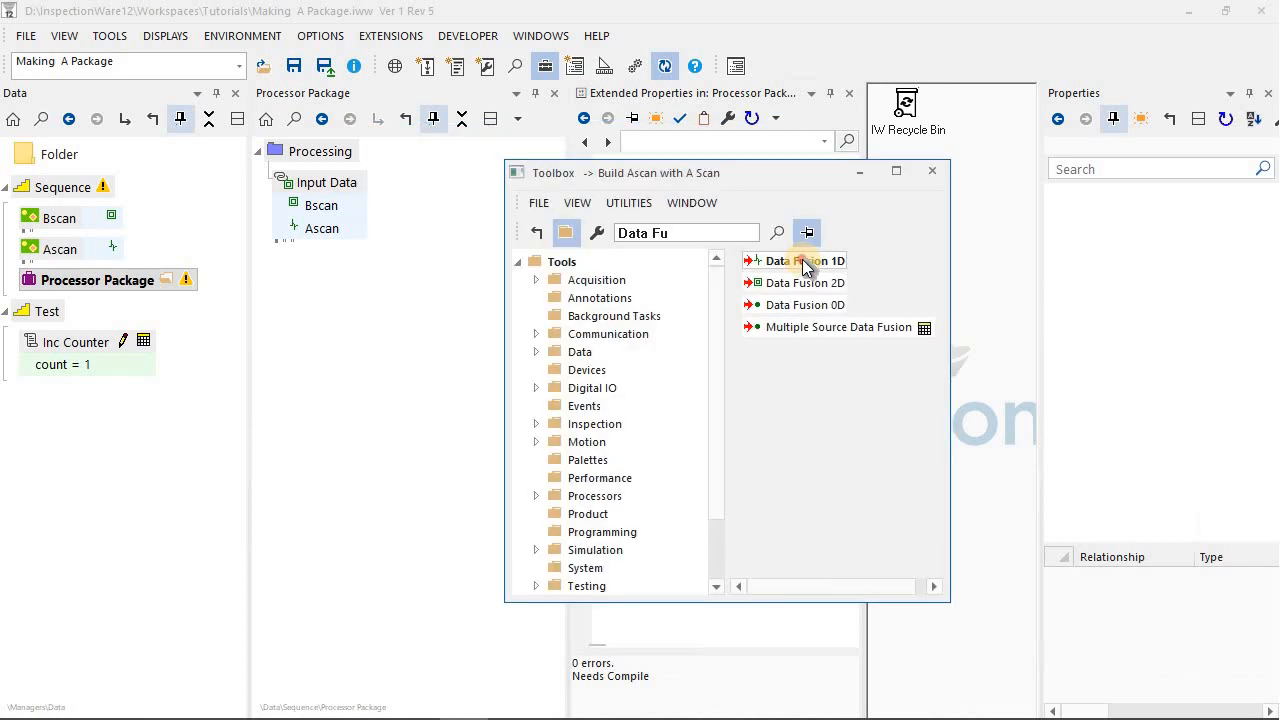
left_click_drag(806, 262, 343, 183)
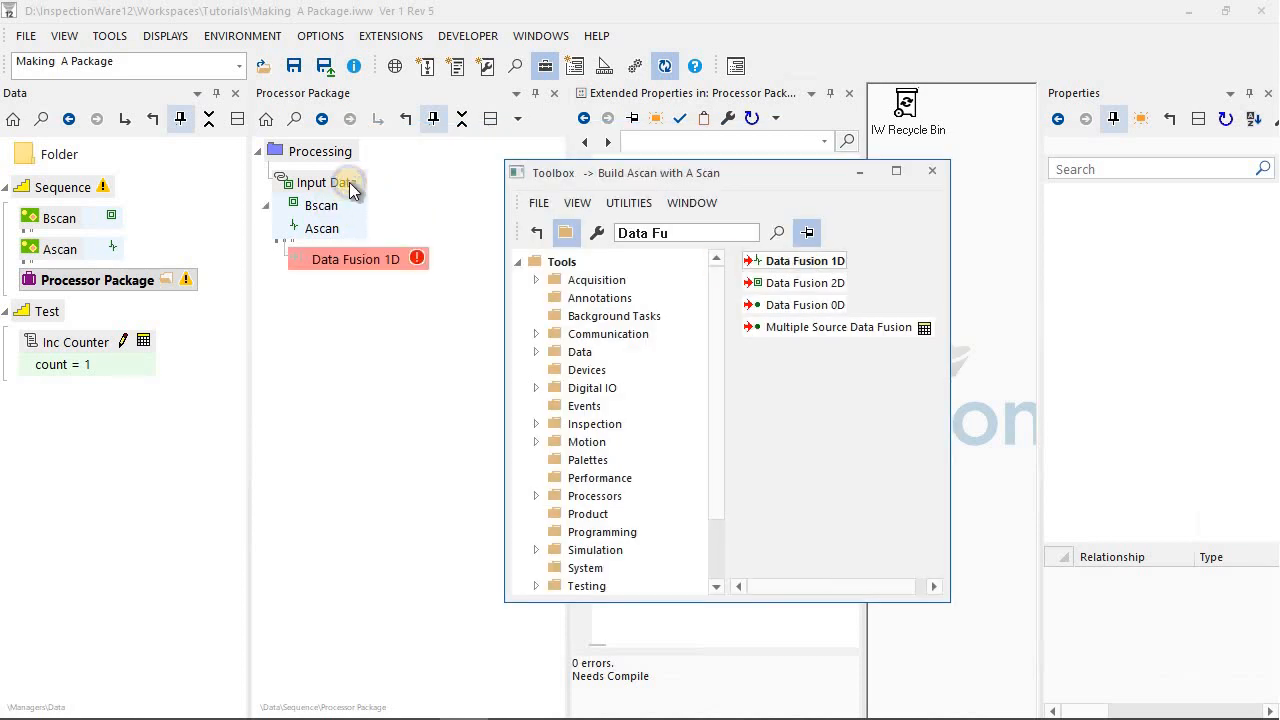
right_click(345, 184)
left_click(852, 174)
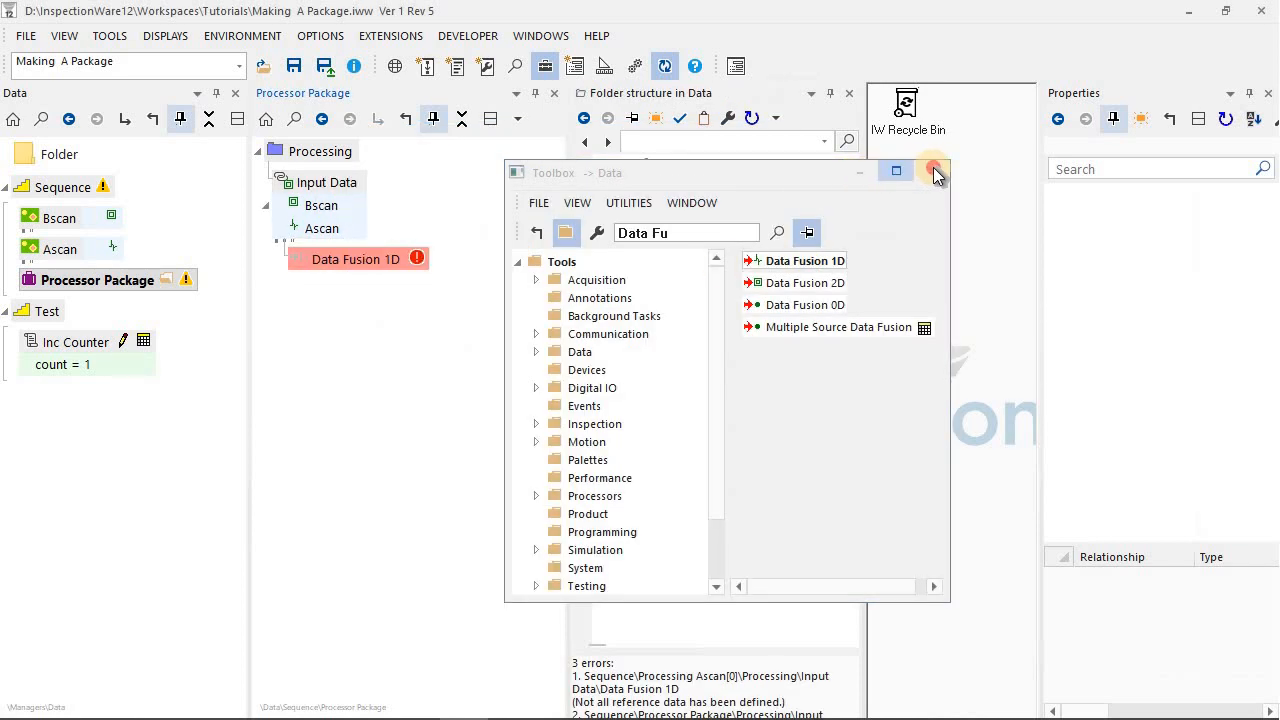
left_click(934, 172)
Assign the input Ascan as the reference data of Data Fusion 1D and show the subtracted Bscan in a display window.
left_click_drag(323, 230, 366, 259)
left_click(366, 259)
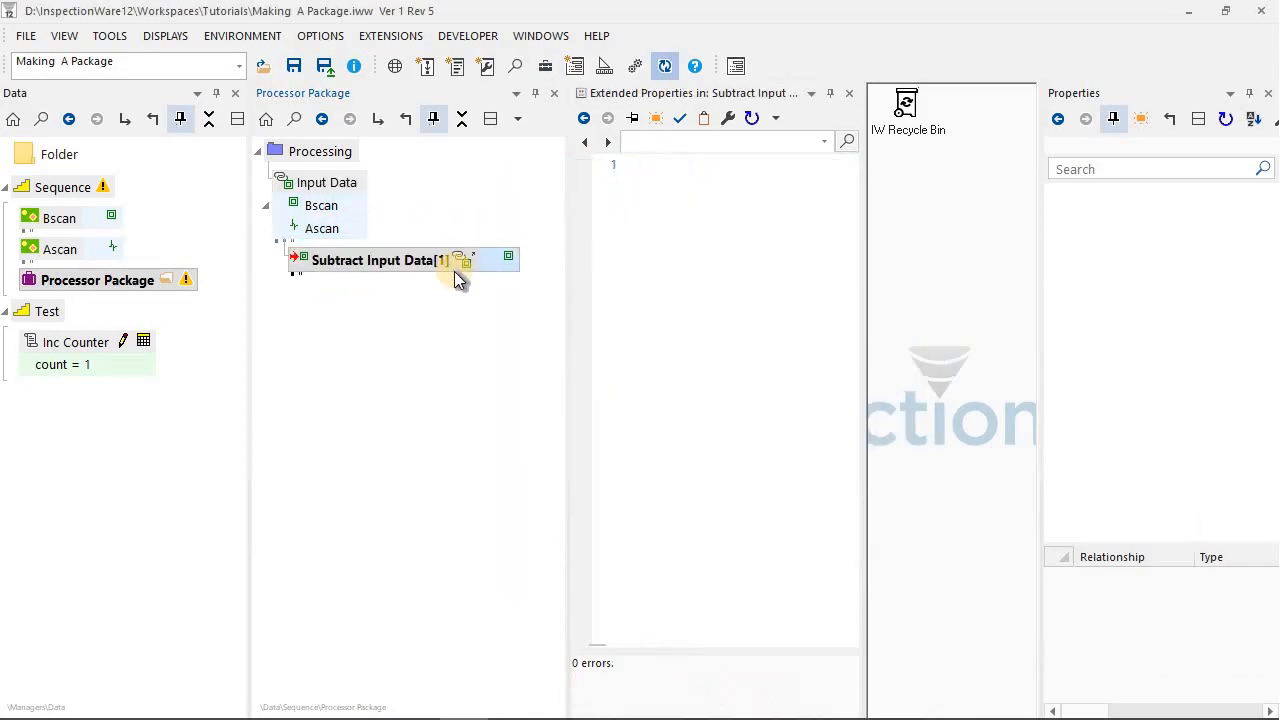
left_click_drag(519, 261, 1033, 291)
left_click_drag(920, 277, 513, 158)
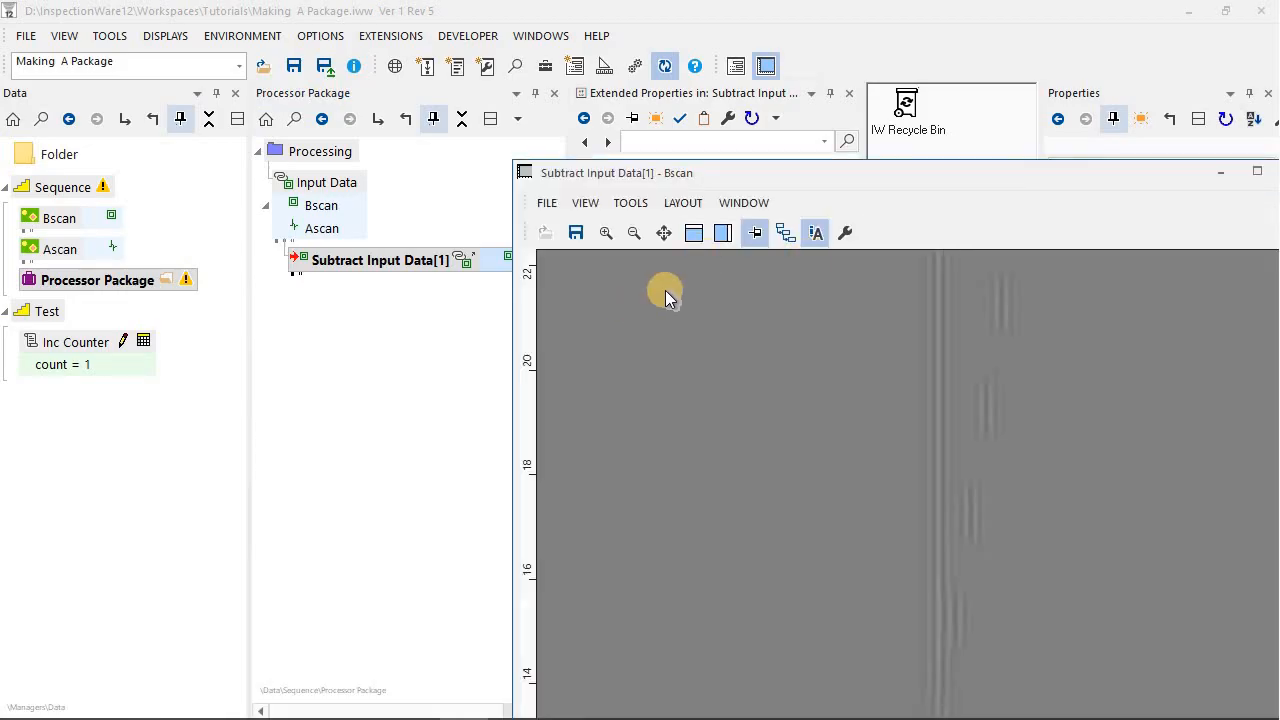
Compare the input Bscan, the input Ascan and the subtracted Bscan in the display window, and discard the window.
right_click(710, 181)
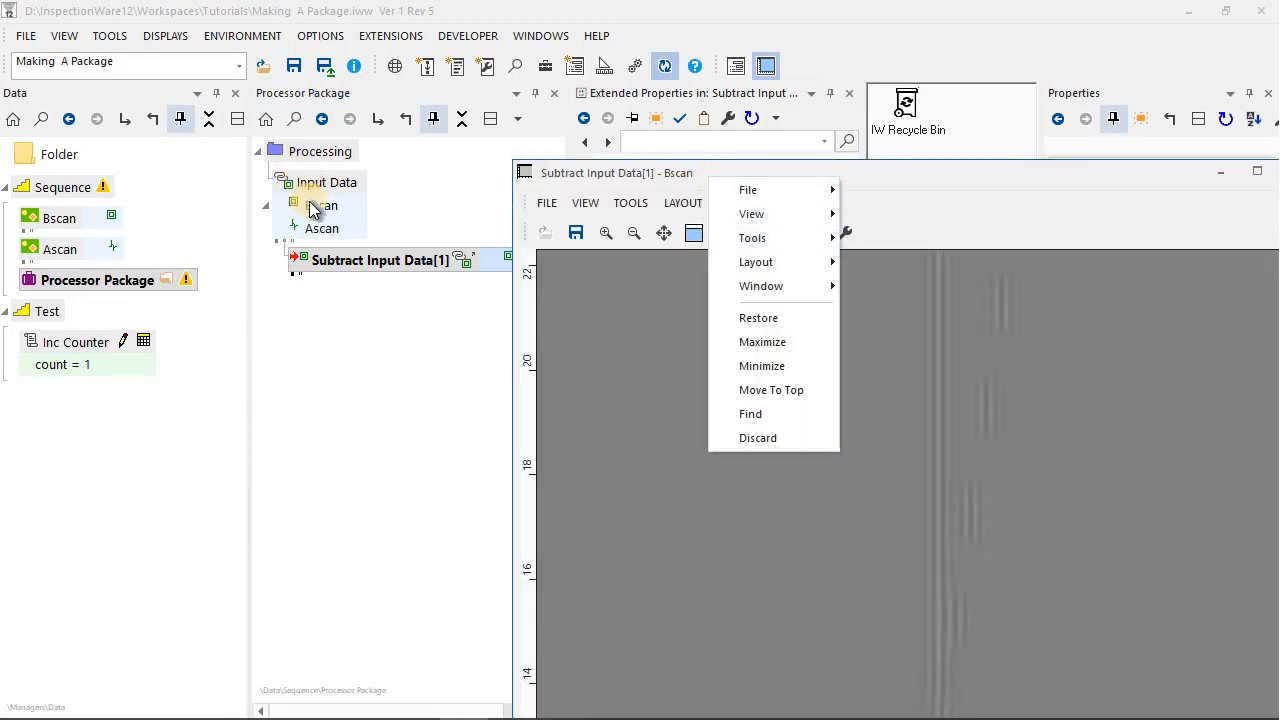
left_click(726, 414)
left_click(320, 180)
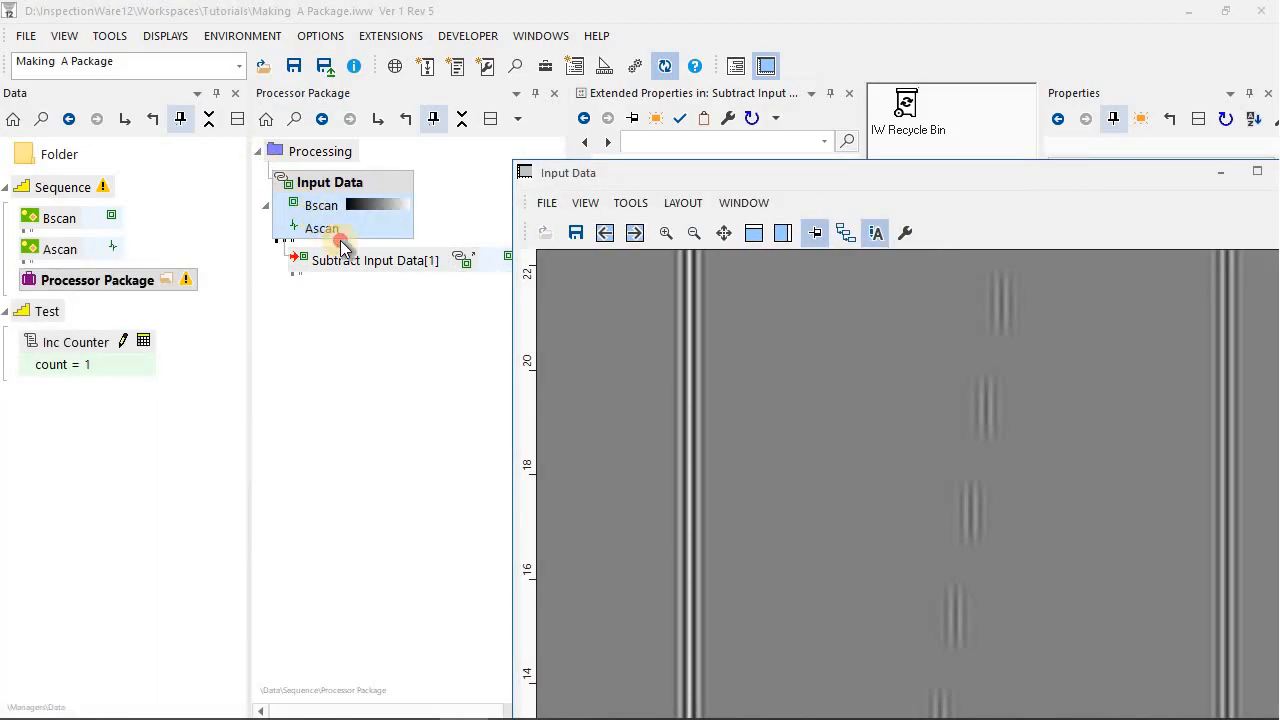
left_click_drag(338, 234, 868, 440)
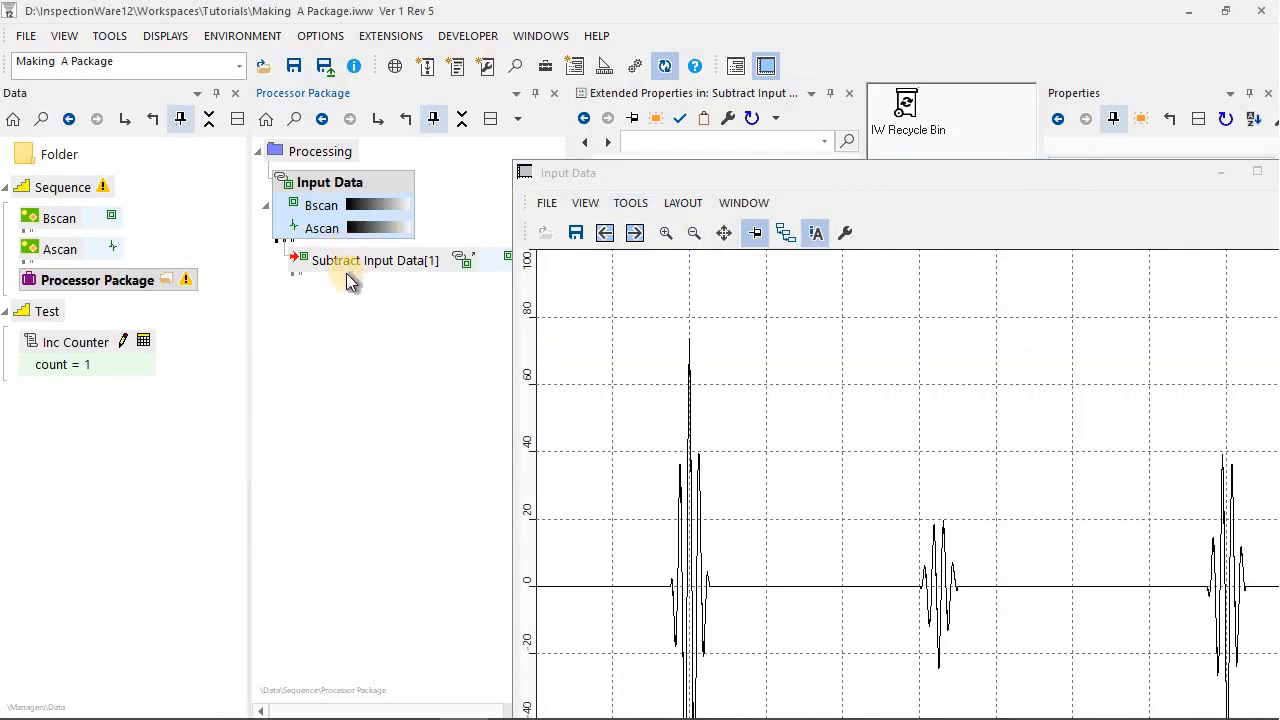
left_click(367, 266)
left_click_drag(367, 266, 880, 271)
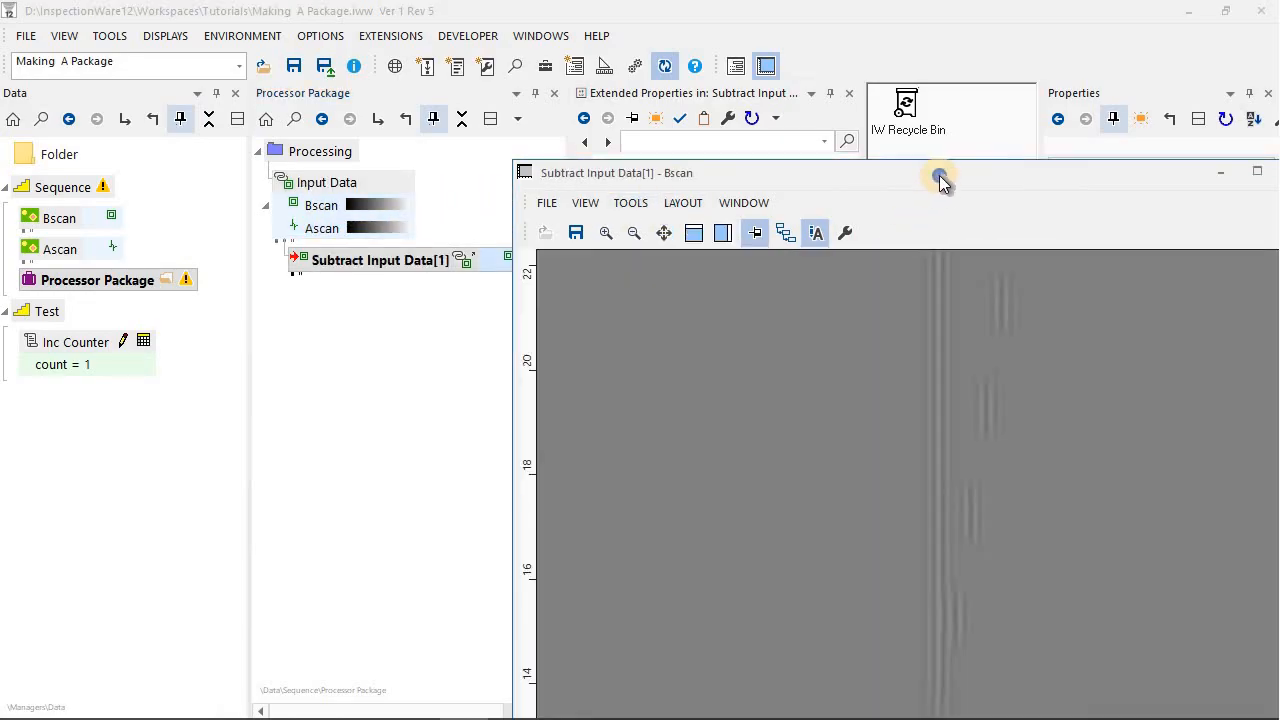
right_click(940, 176)
left_click(1000, 437)
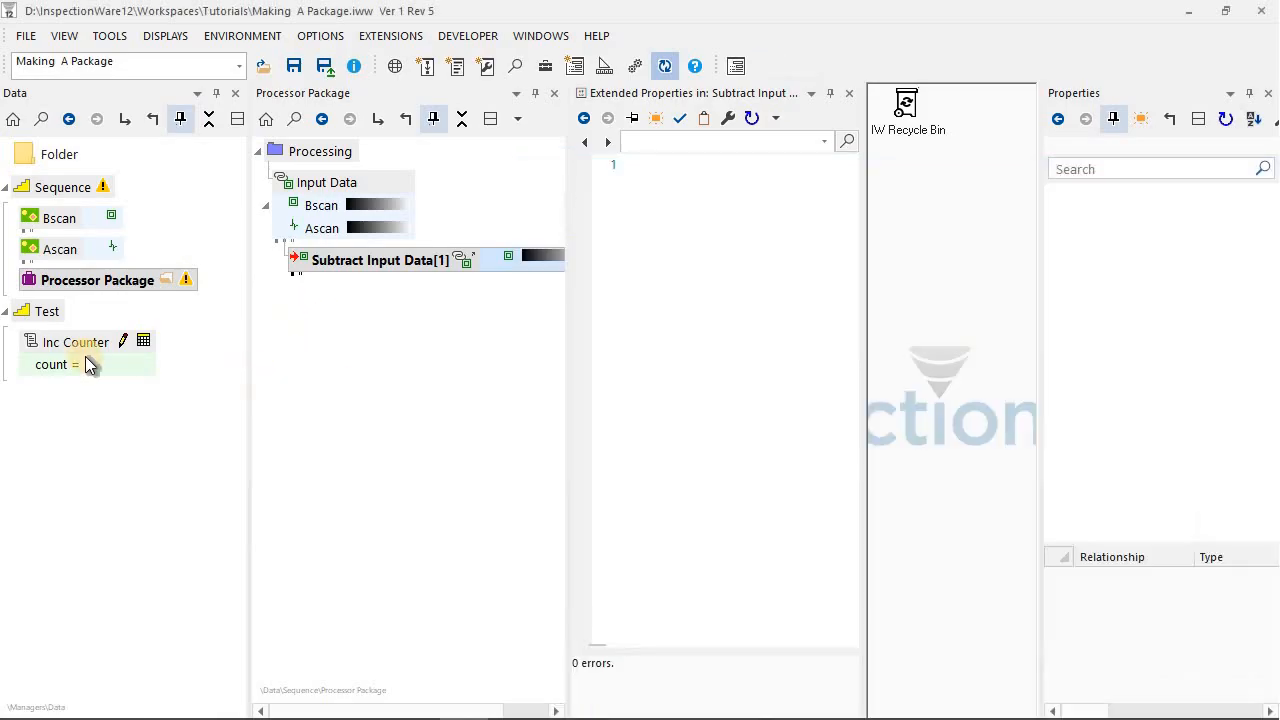
Add Output Data to the Processor Package and connect the Subtract Input Data[1] result to it.
right_click(59, 281)
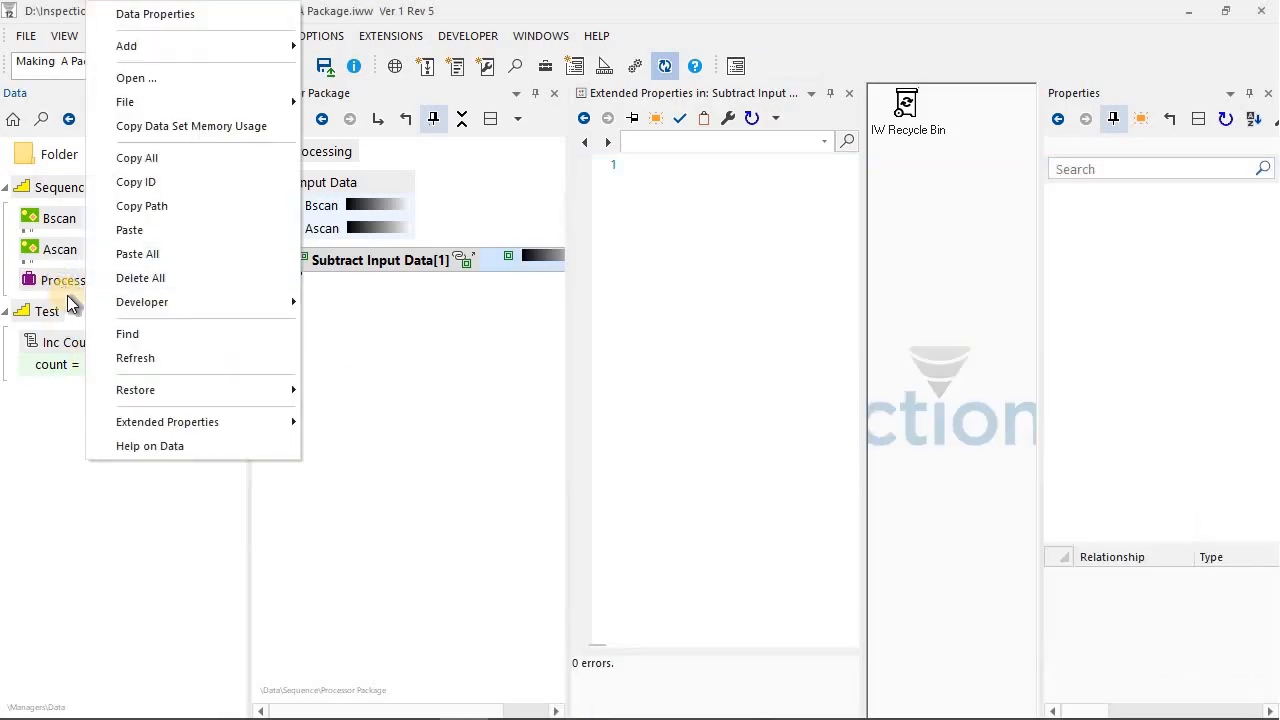
mouse_move(271, 410)
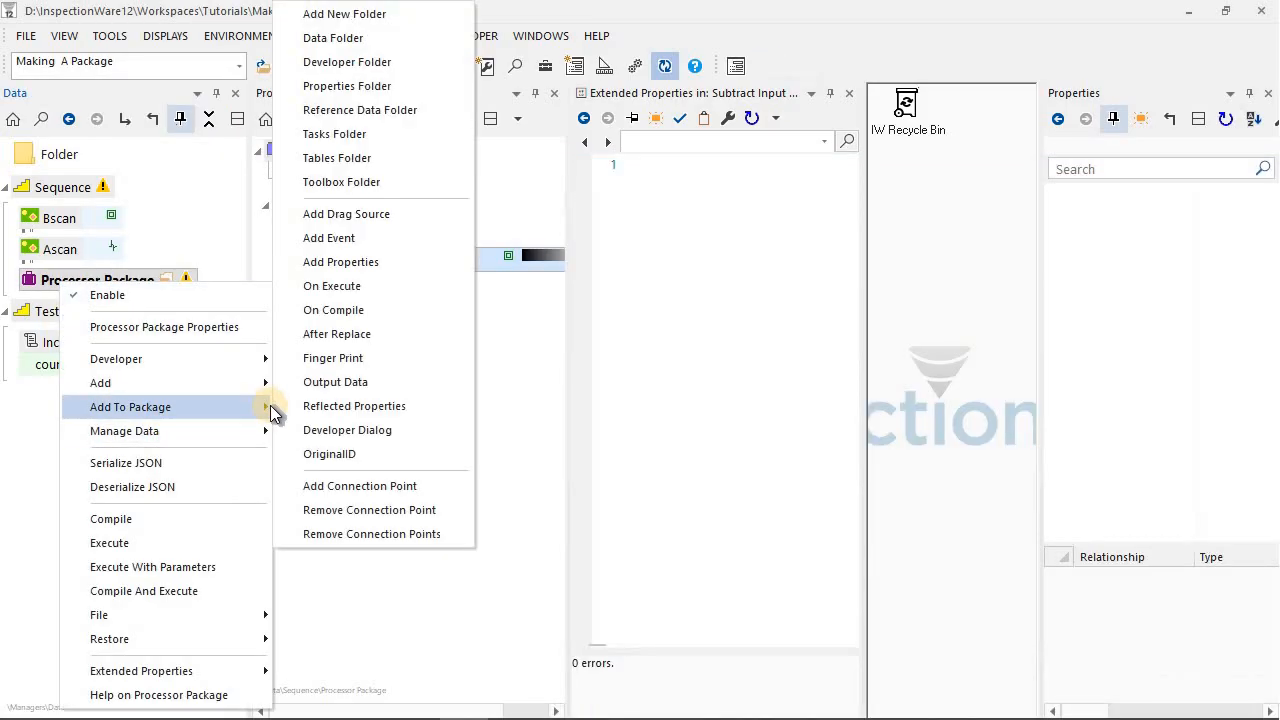
left_click(375, 382)
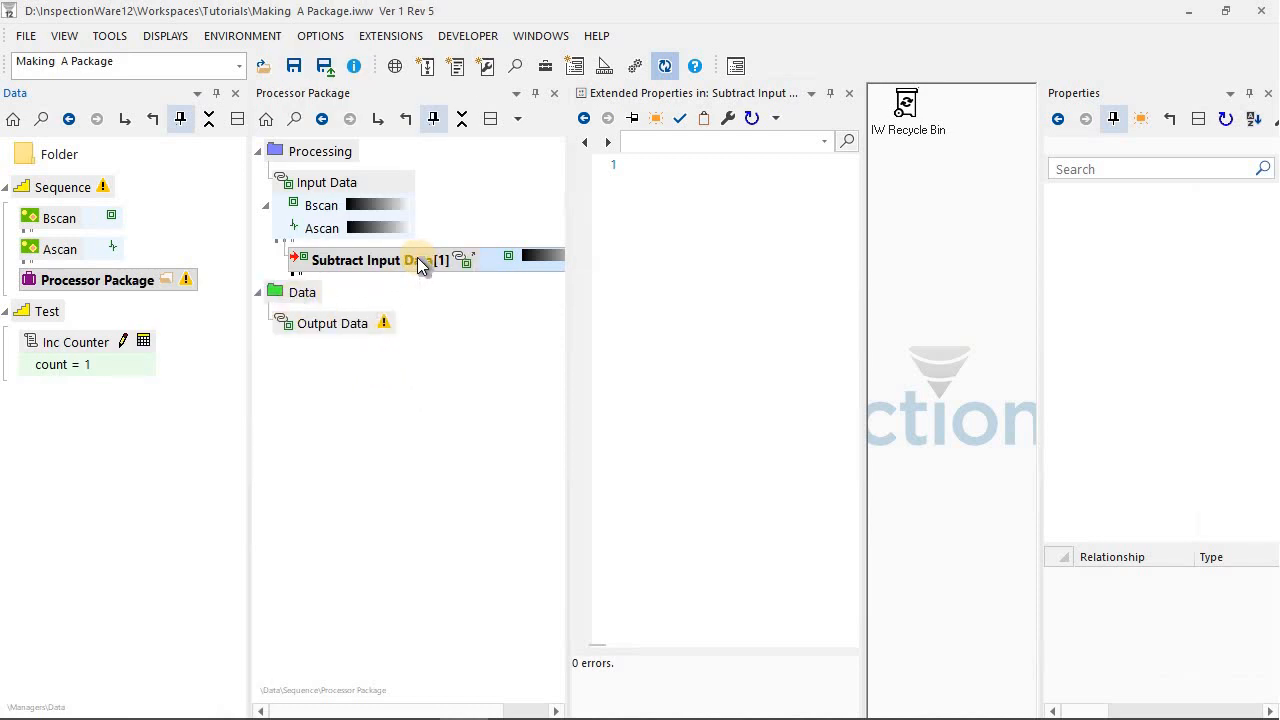
left_click_drag(420, 263, 335, 340)
Update the Processor Package through its data management options so that it exposes the processed Bscan as output.
right_click(148, 288)
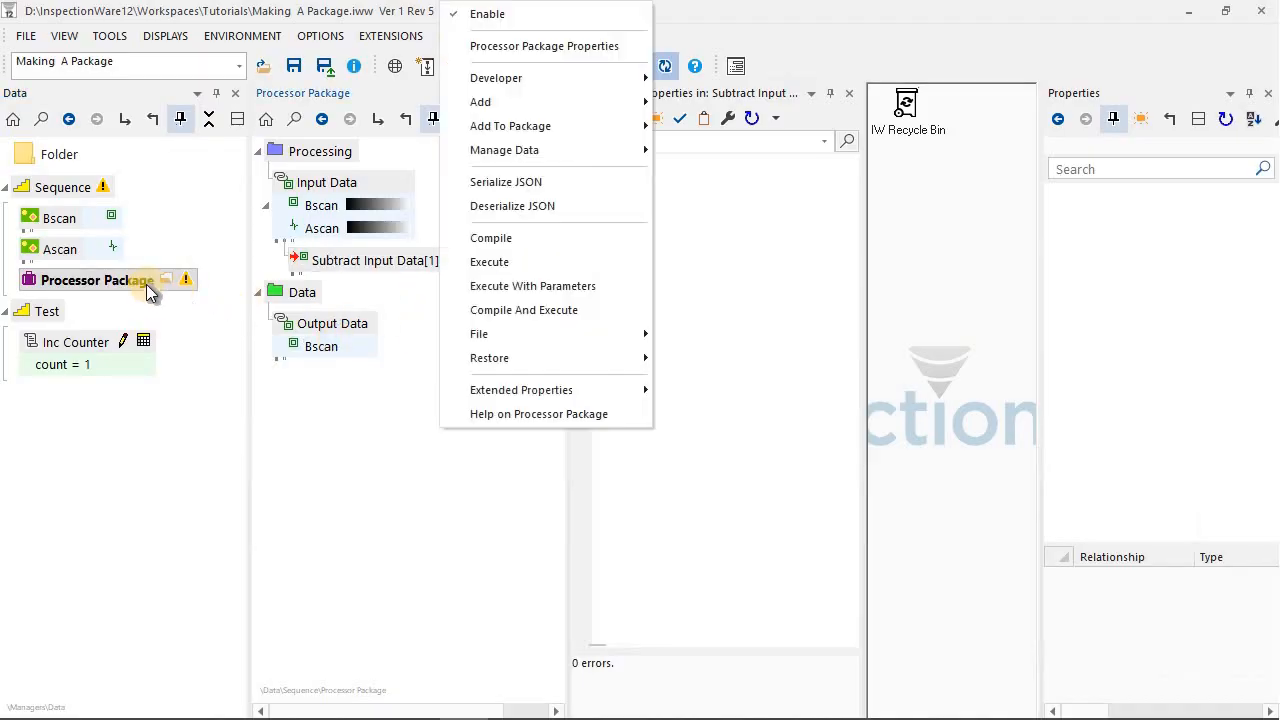
right_click(135, 282)
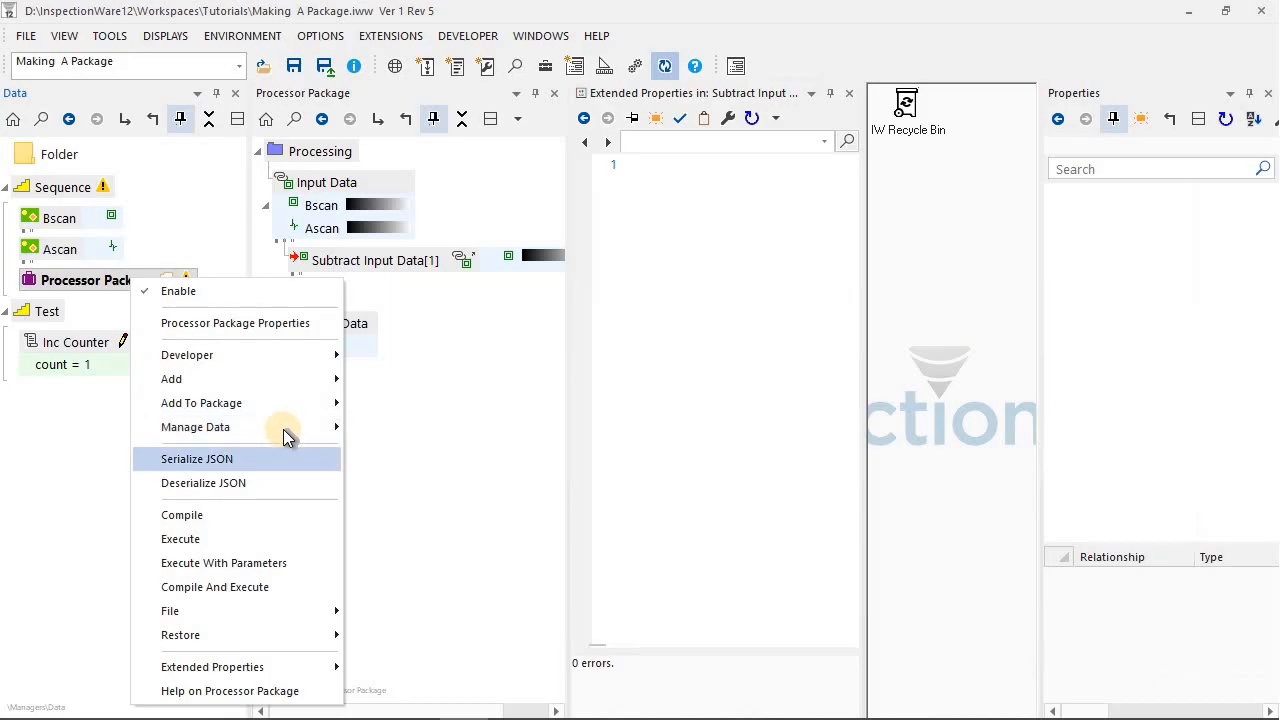
mouse_move(283, 429)
left_click(445, 540)
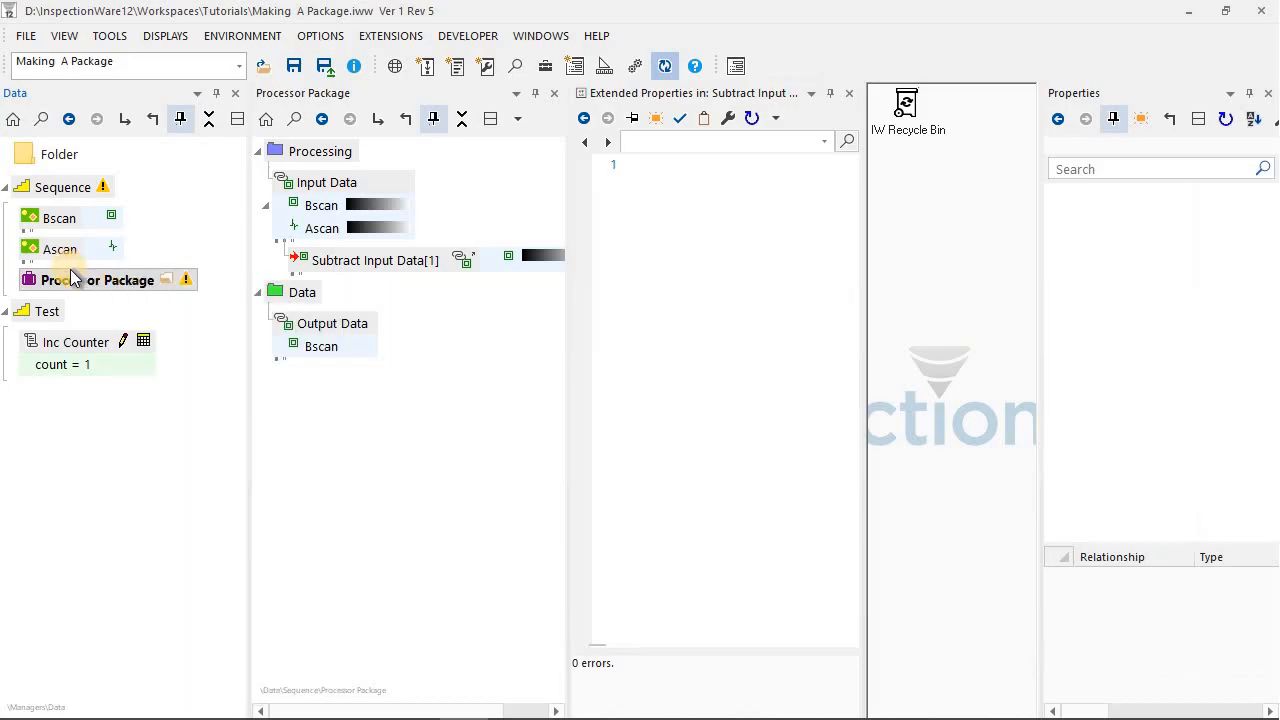
left_click(99, 279)
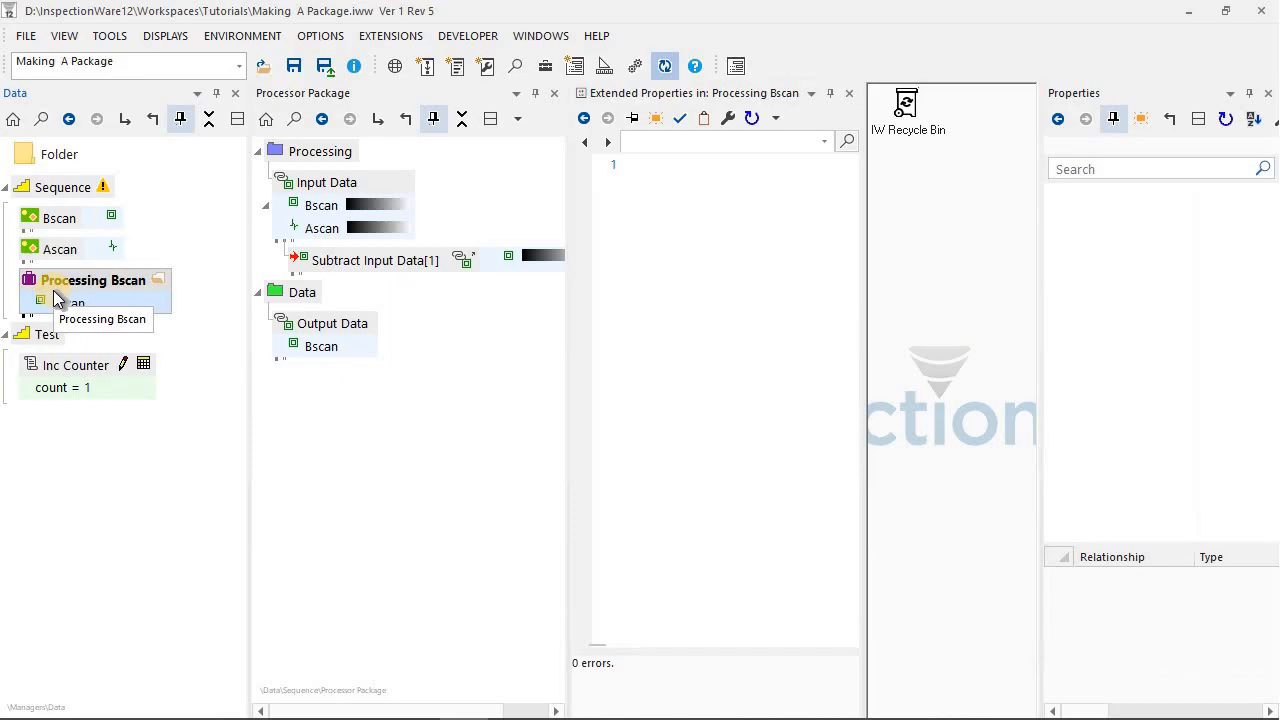
Add an On Execute task to the Processing Bscan package and place Input Data's Execute Processors command in it.
right_click(109, 290)
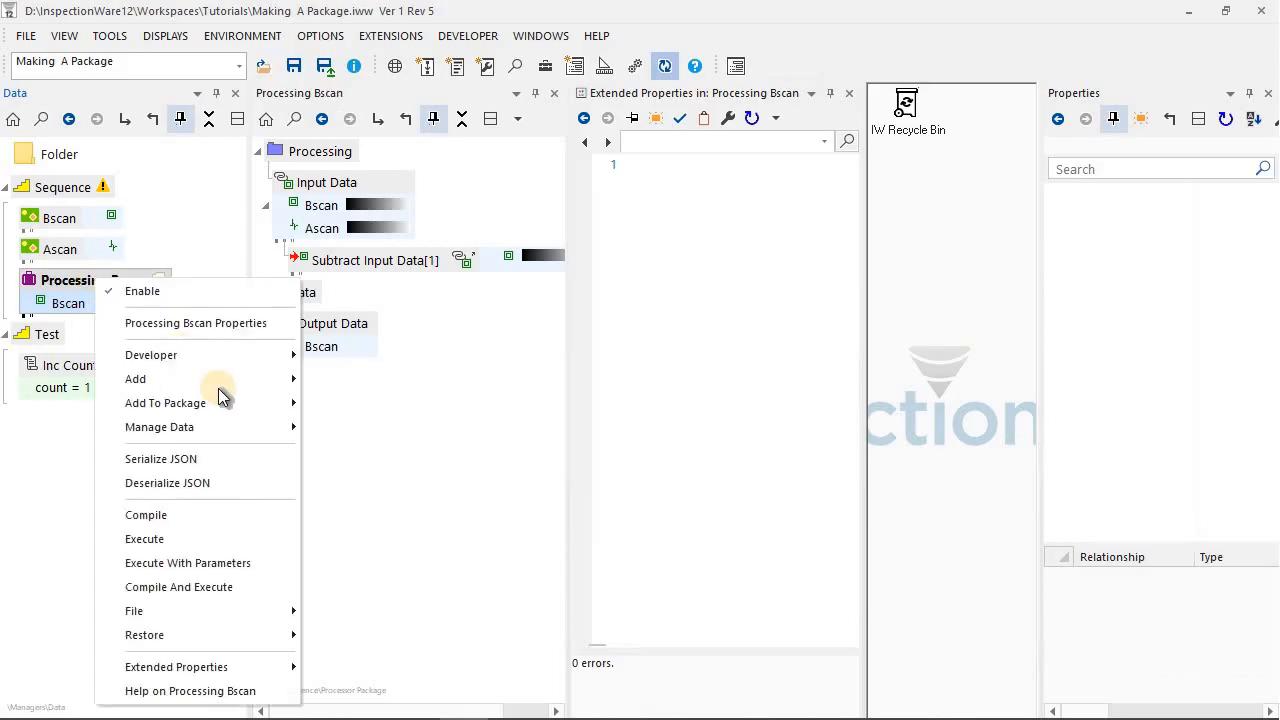
mouse_move(251, 398)
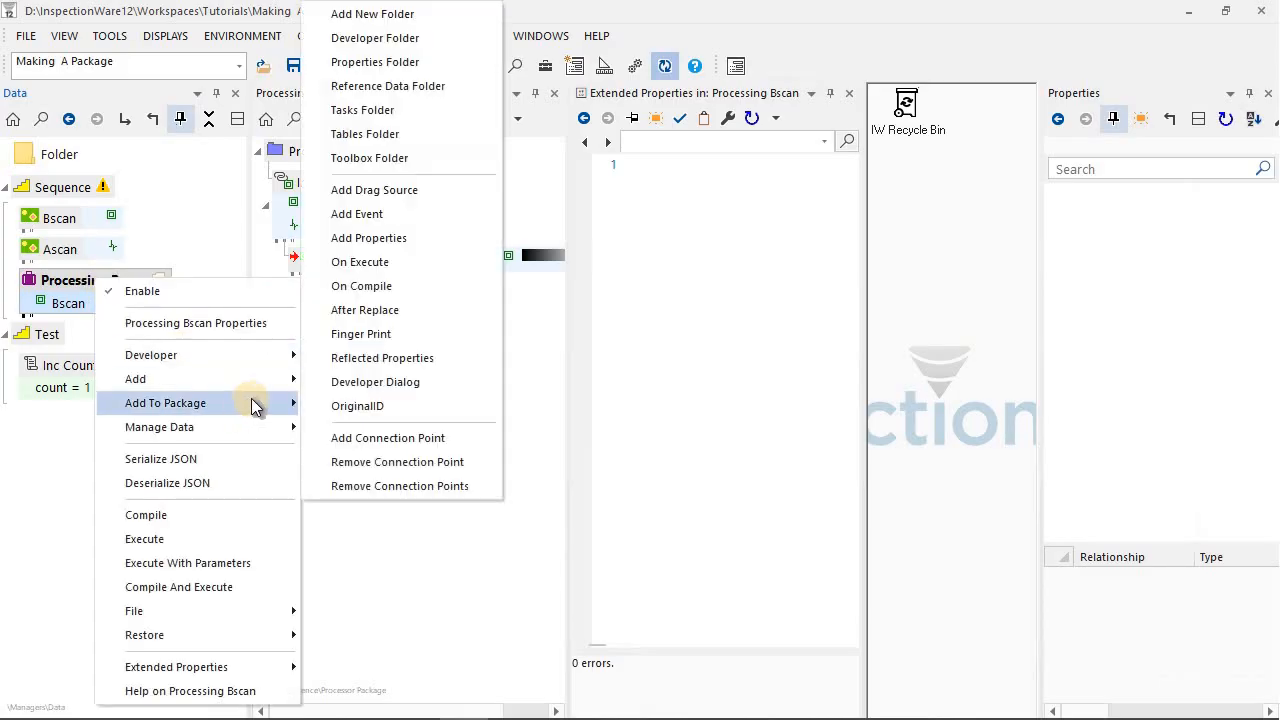
left_click(382, 262)
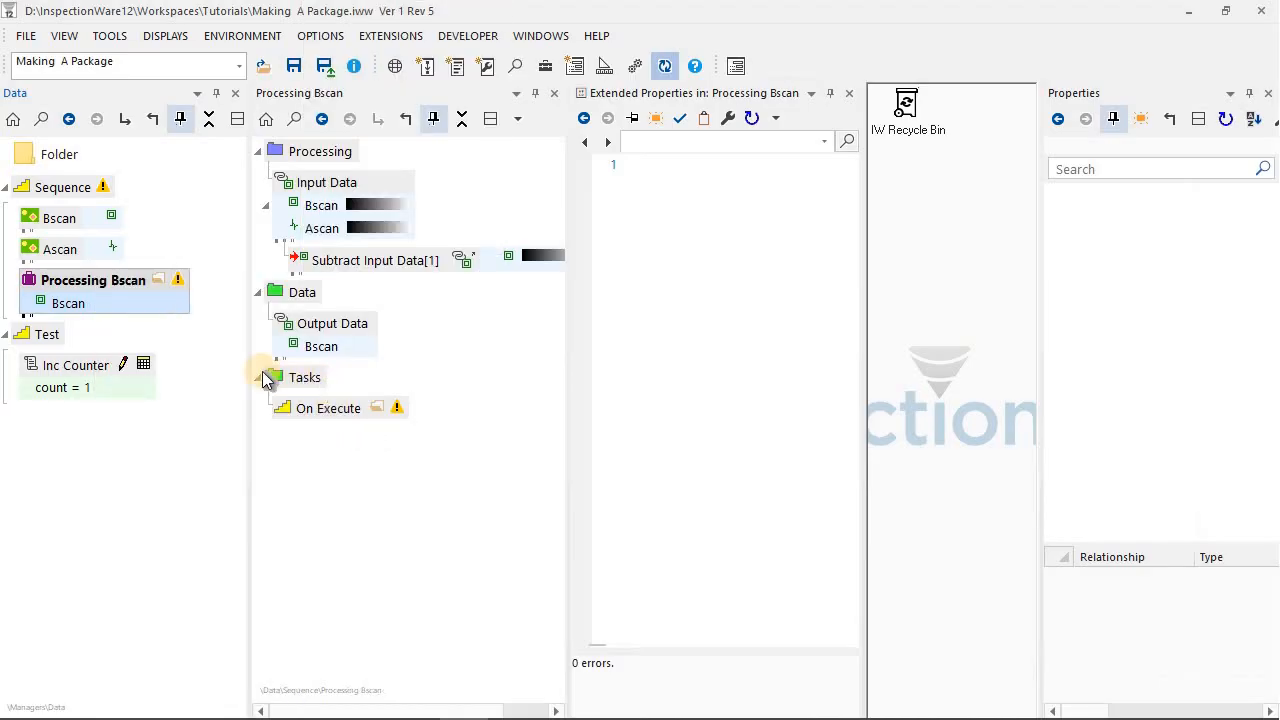
right_click(366, 181)
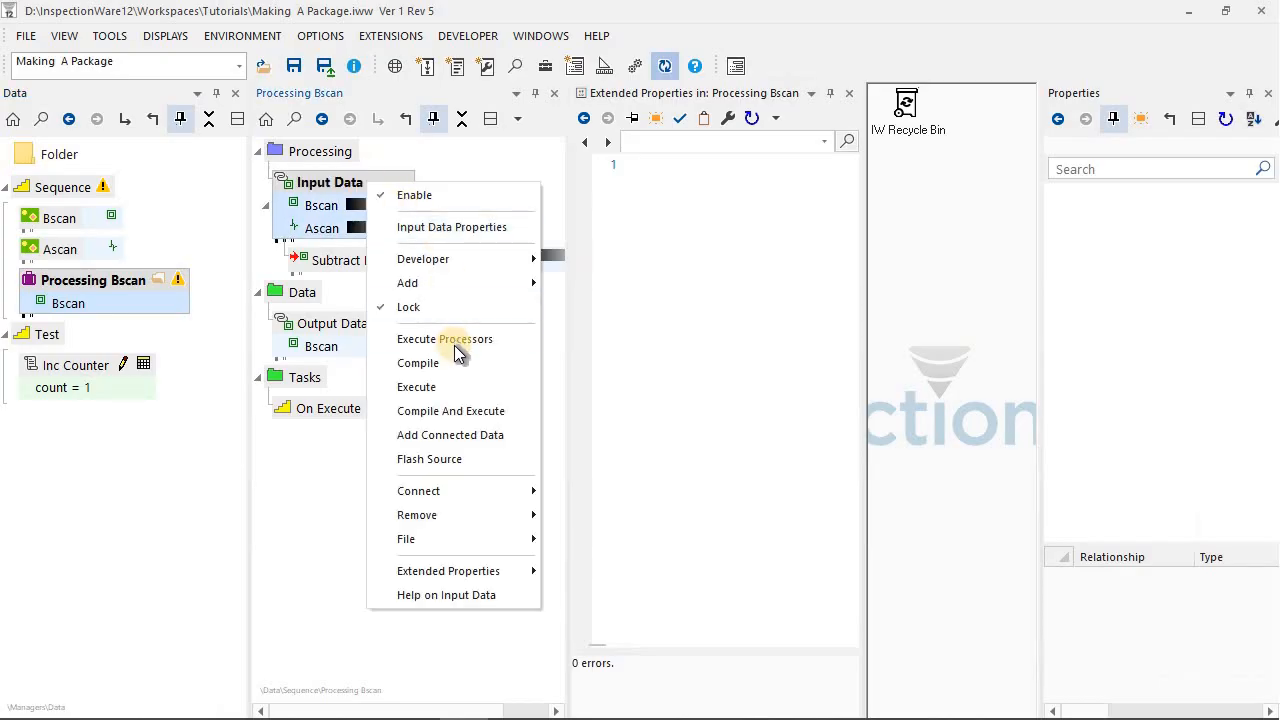
left_click_drag(454, 346, 350, 417)
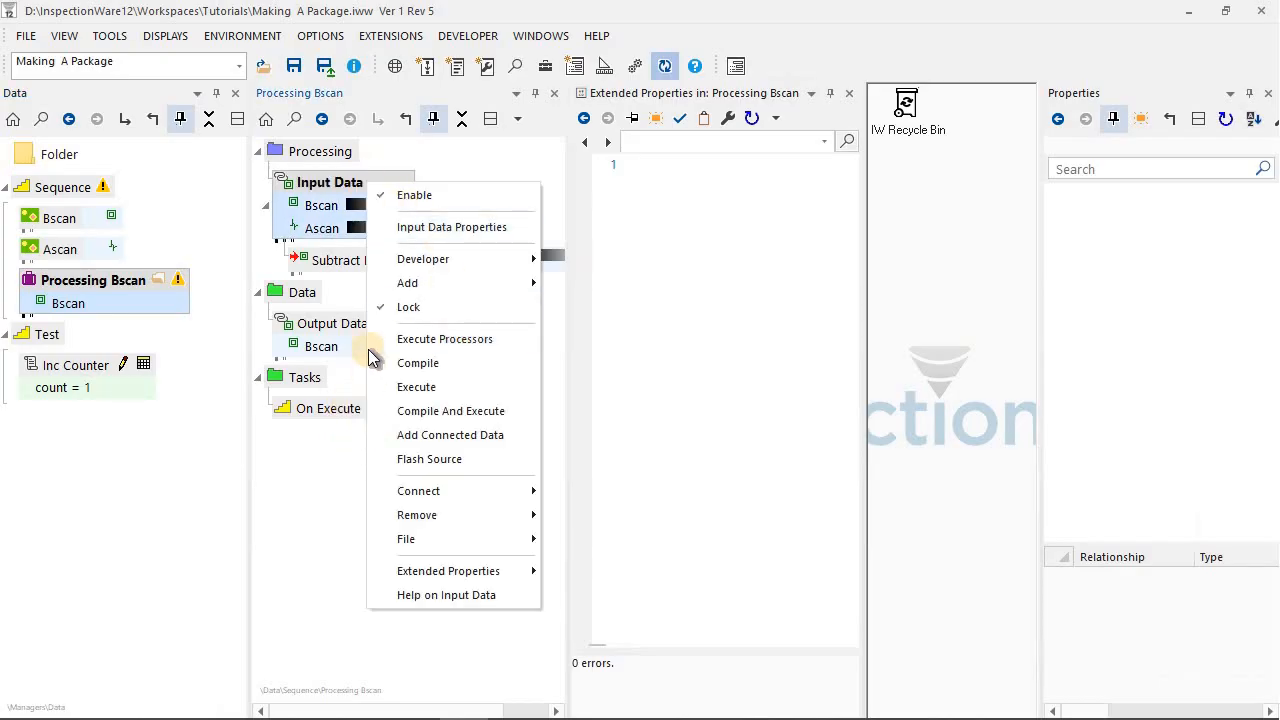
Place Output Data's Execute command in the On Execute task, after the Execute Processors command.
right_click(358, 325)
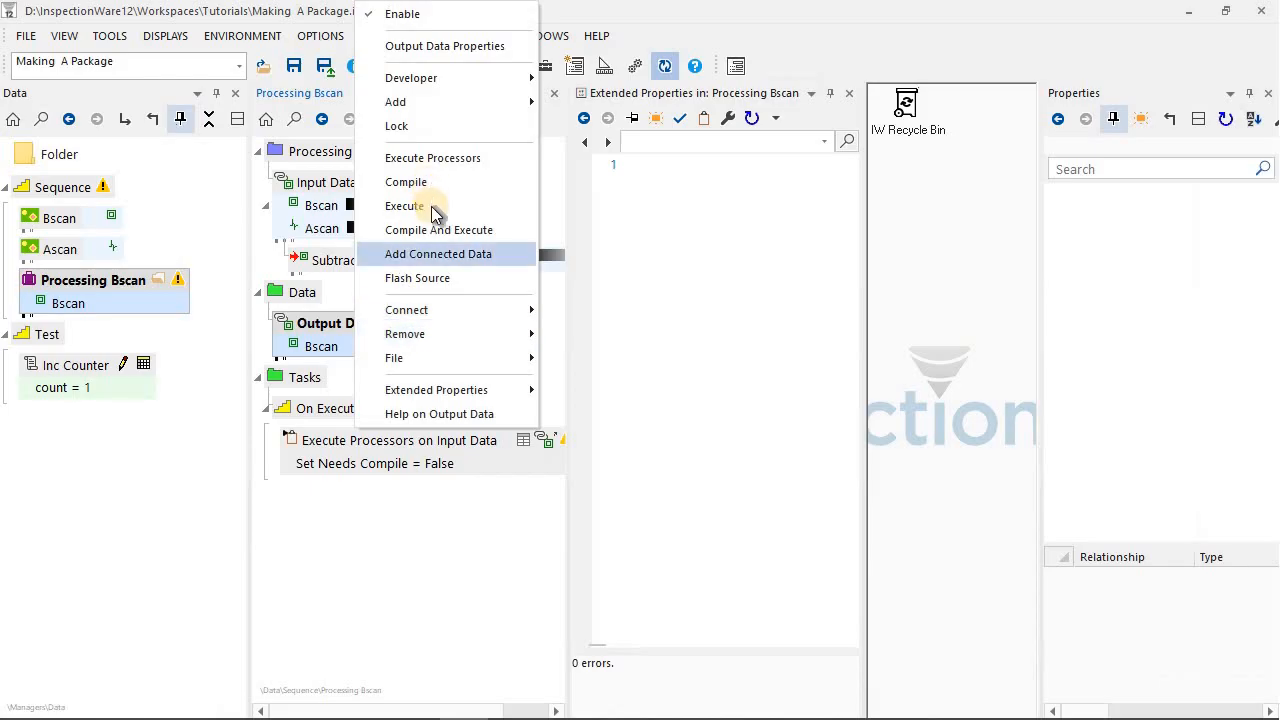
left_click_drag(410, 206, 336, 416)
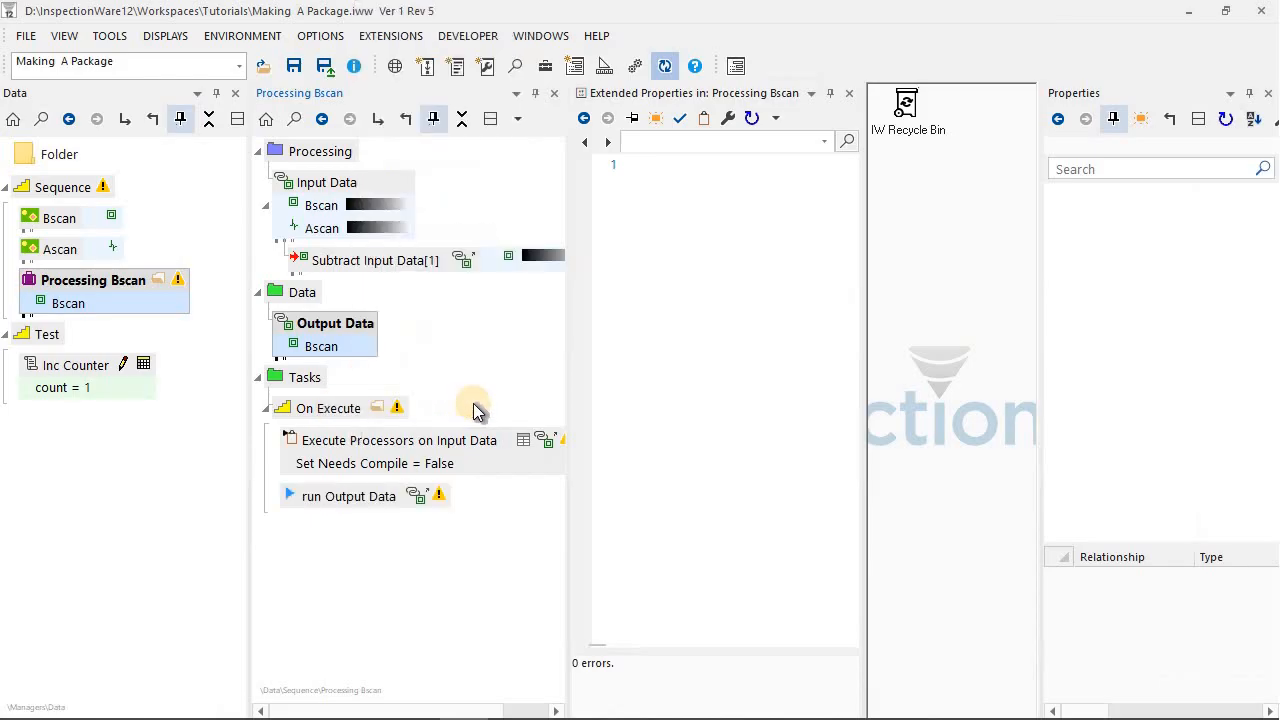
left_click(309, 378)
Add an event to the Processing Bscan package and name it Exe Done.
left_click(67, 280)
right_click(78, 284)
mouse_move(244, 132)
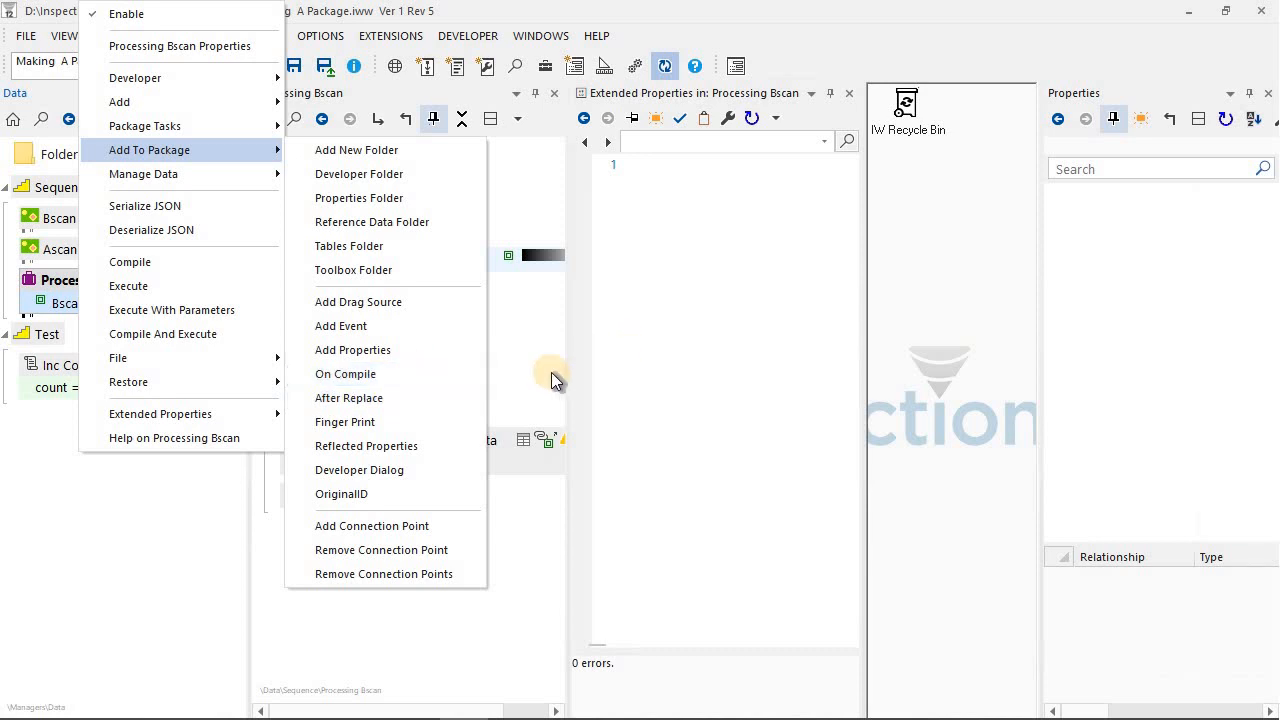
left_click(502, 337)
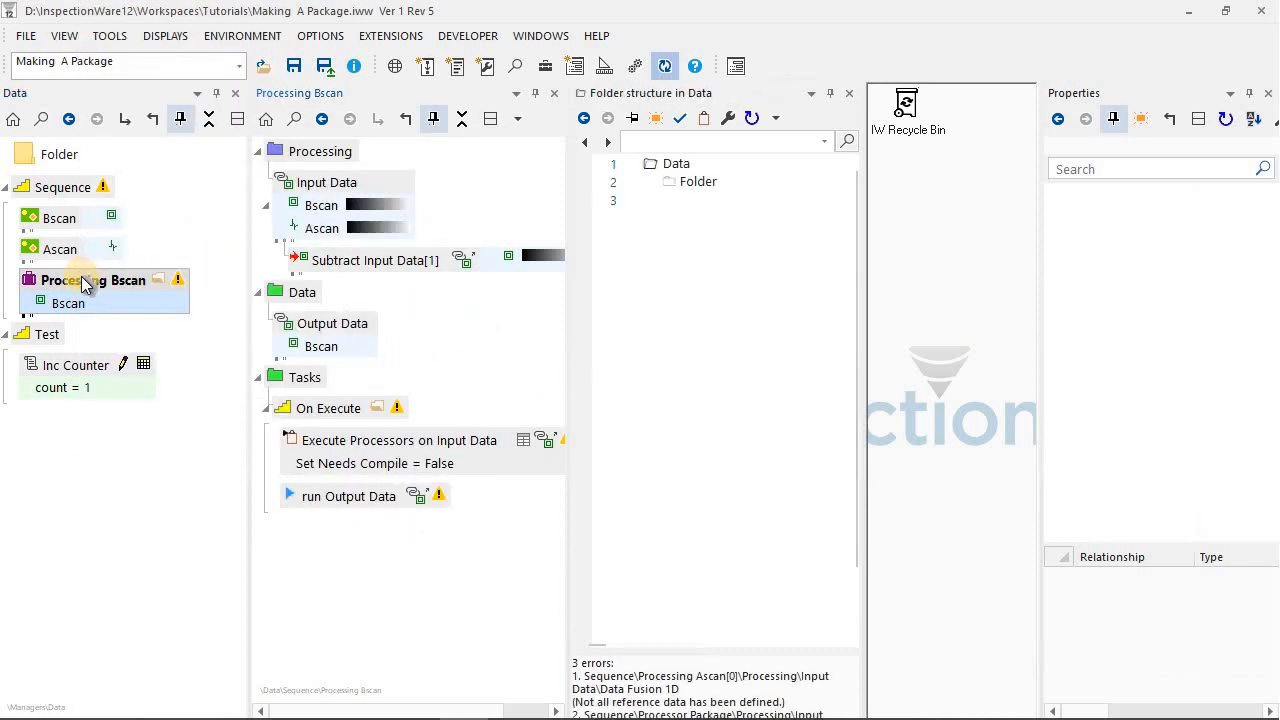
right_click(82, 279)
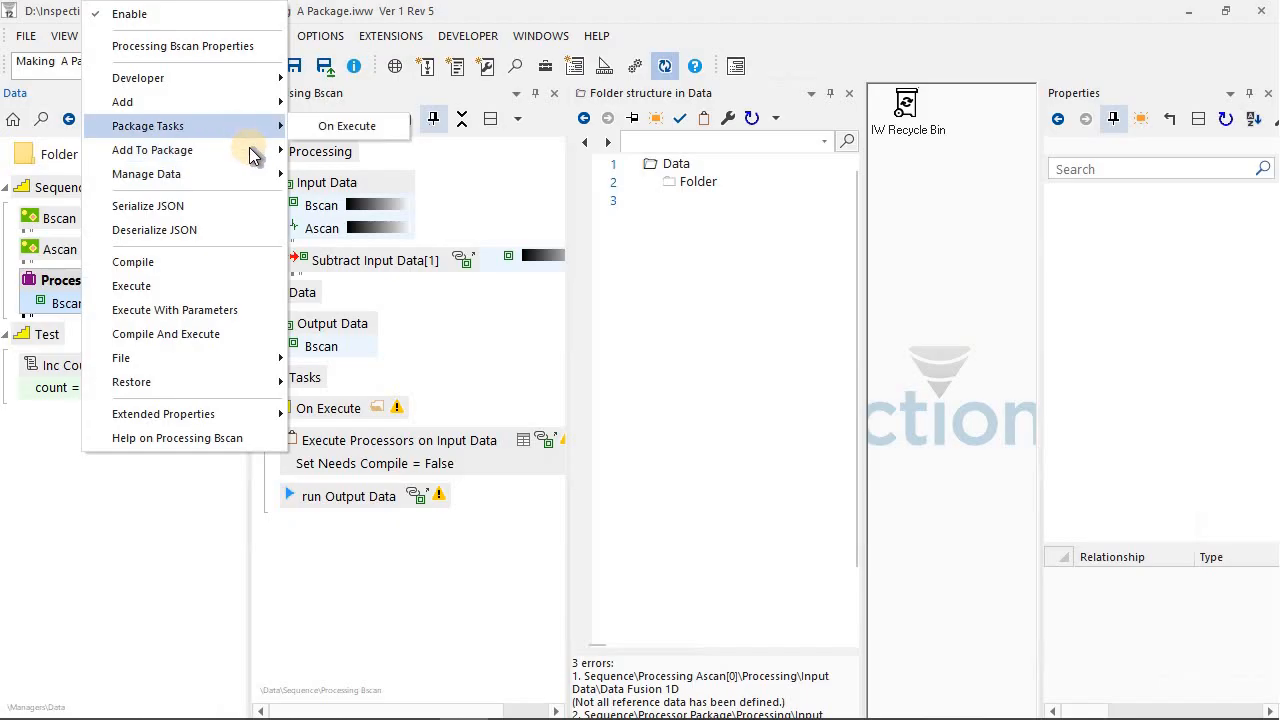
left_click(372, 326)
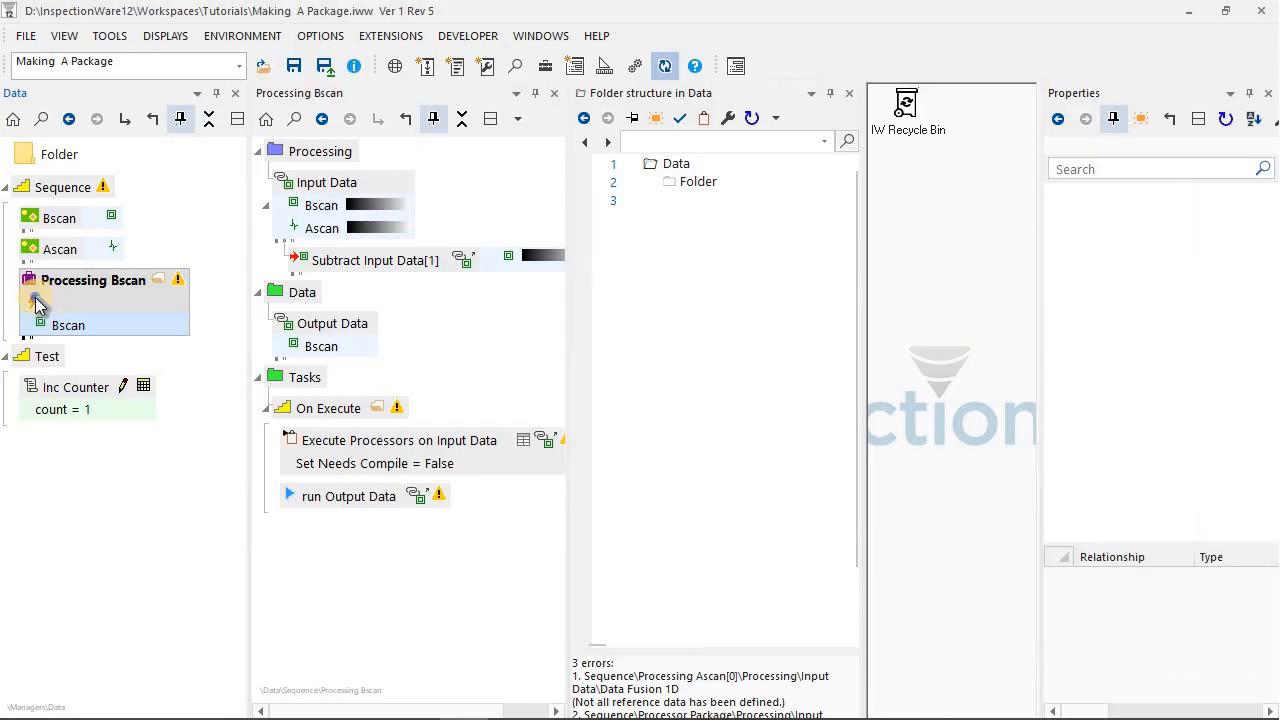
right_click(40, 296)
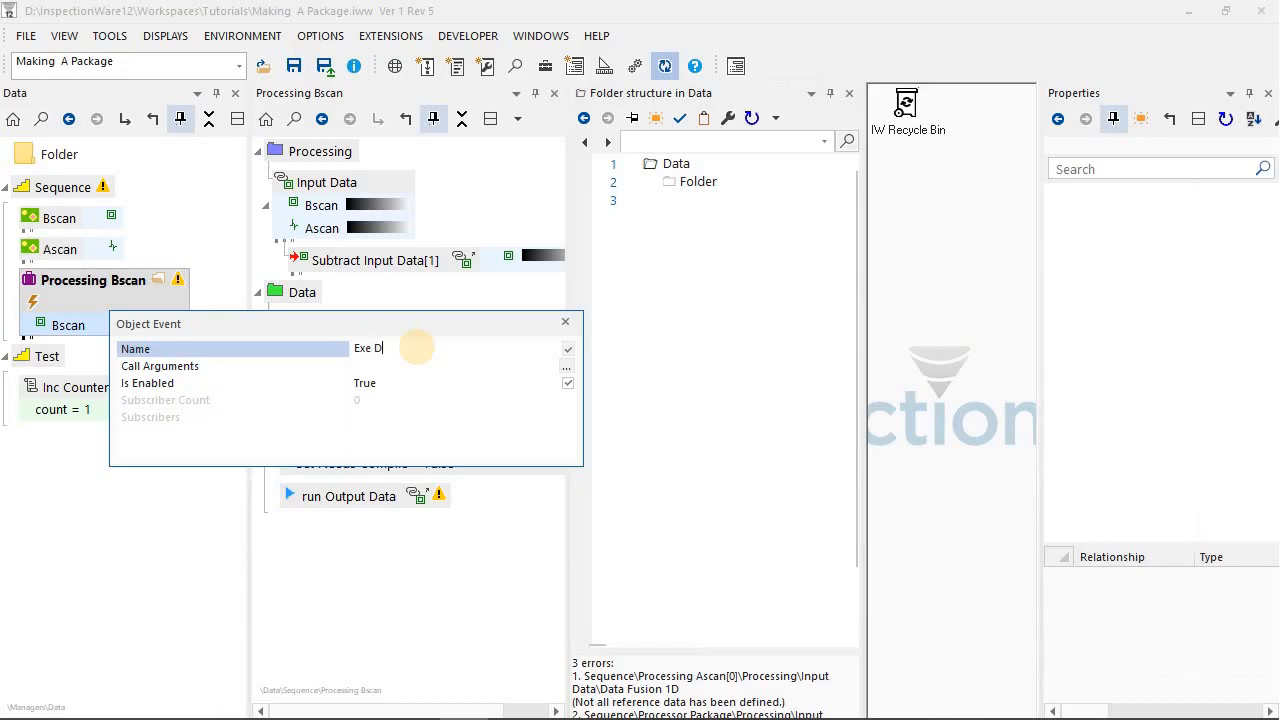
key("Return")
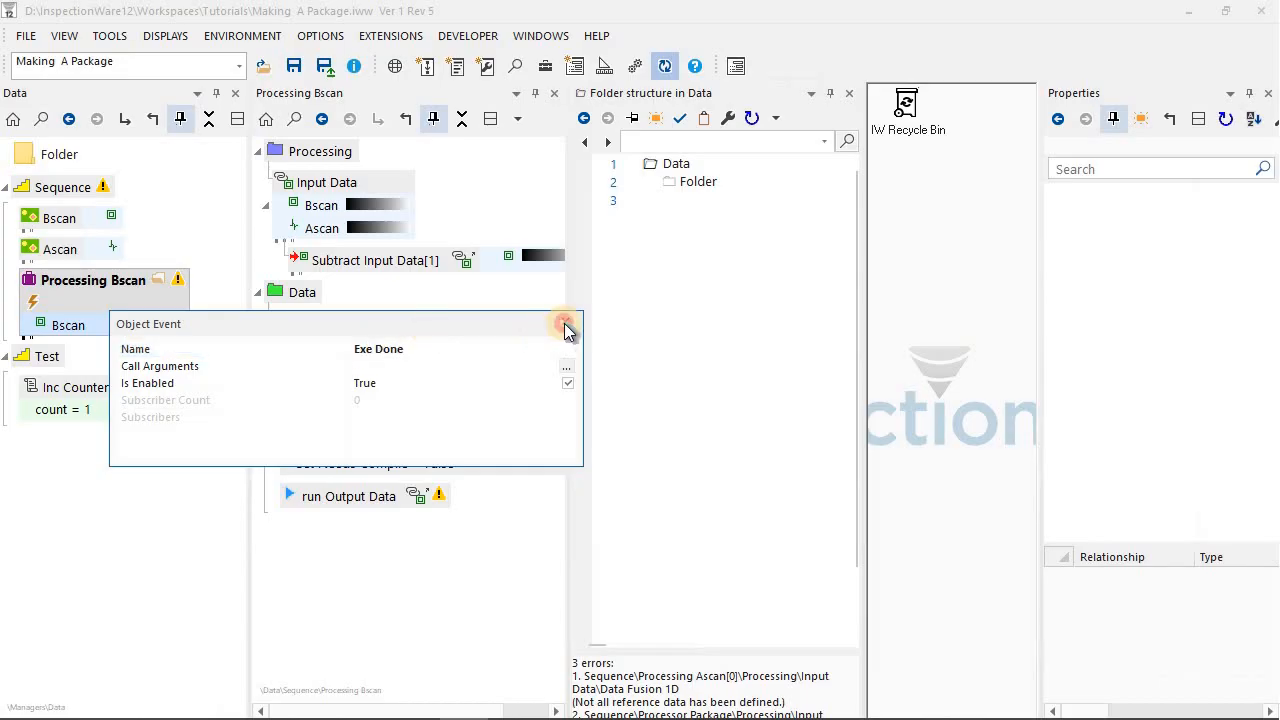
Place the package's Fire Exe Done command at the end of the On Execute task.
right_click(60, 287)
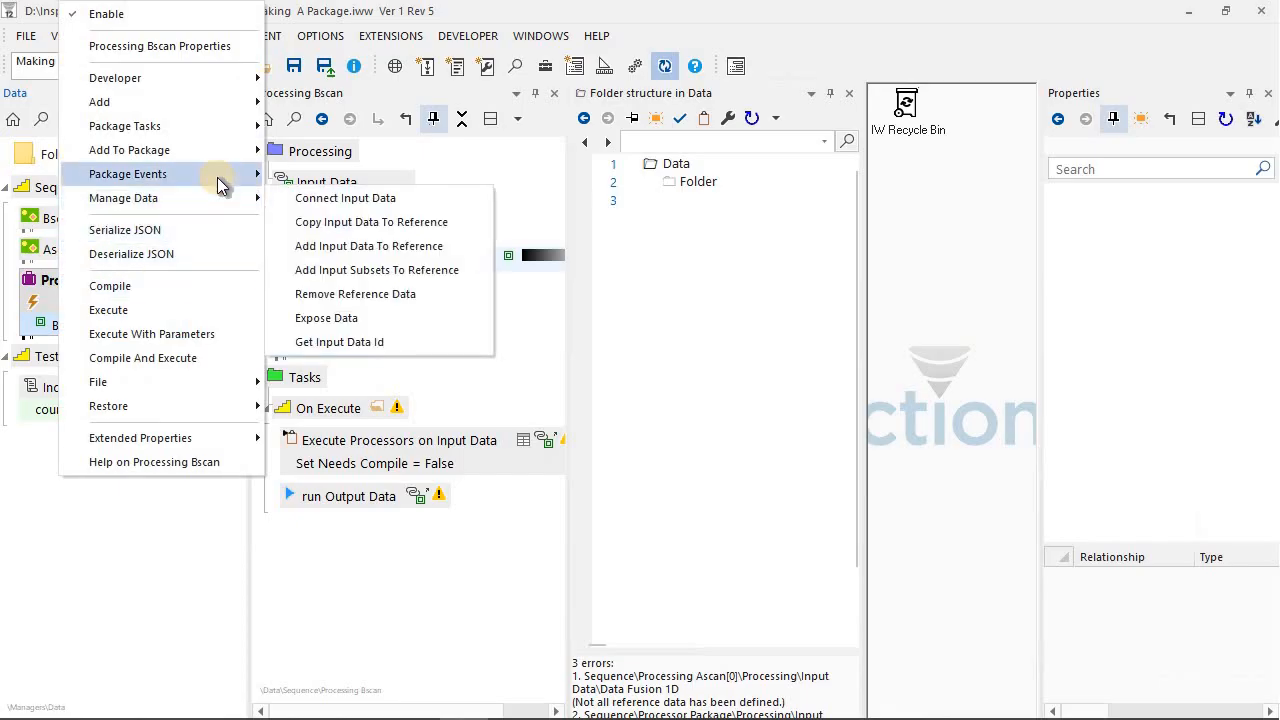
mouse_move(220, 178)
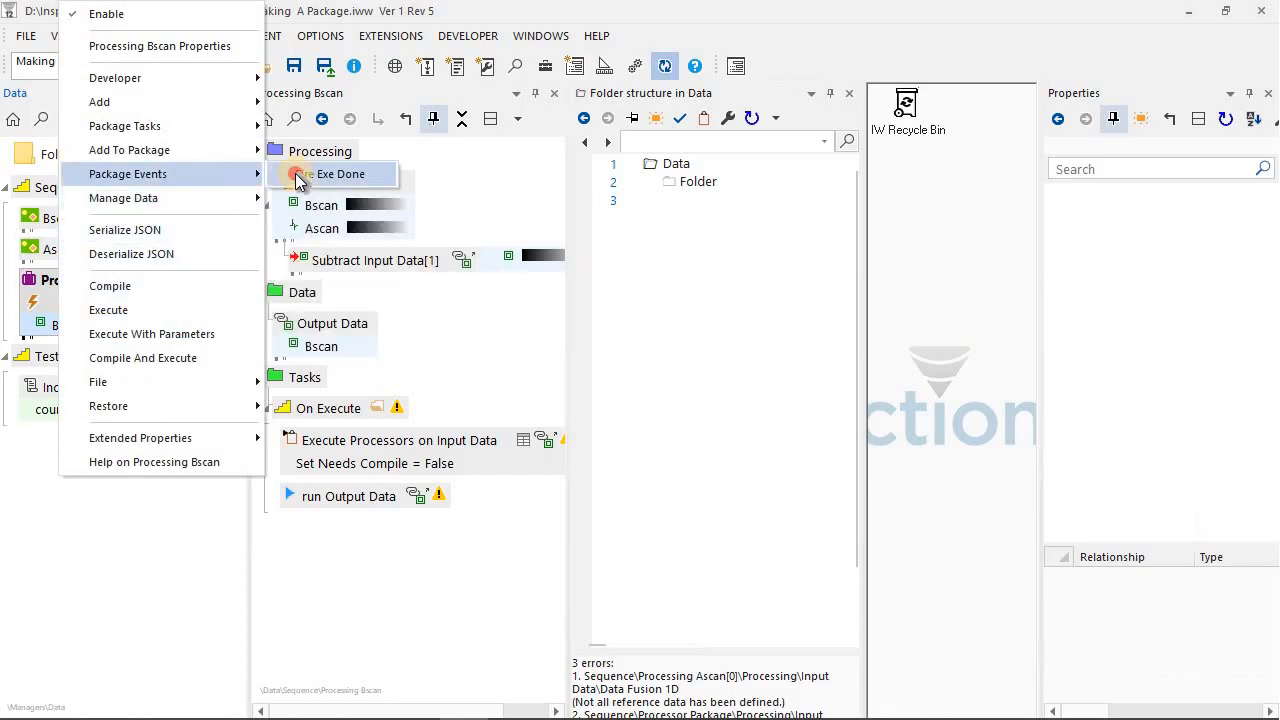
left_click_drag(300, 174, 350, 412)
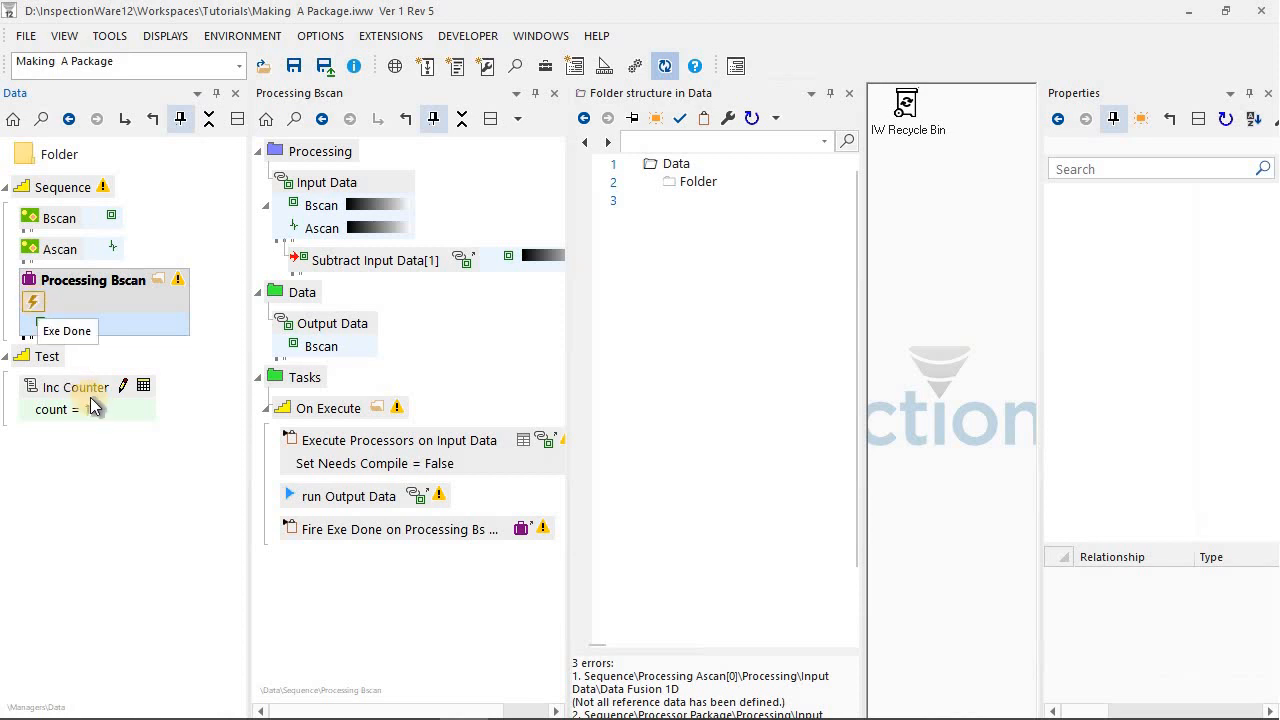
Set the count argument of the Inc Counter script to 0.
left_click(196, 370)
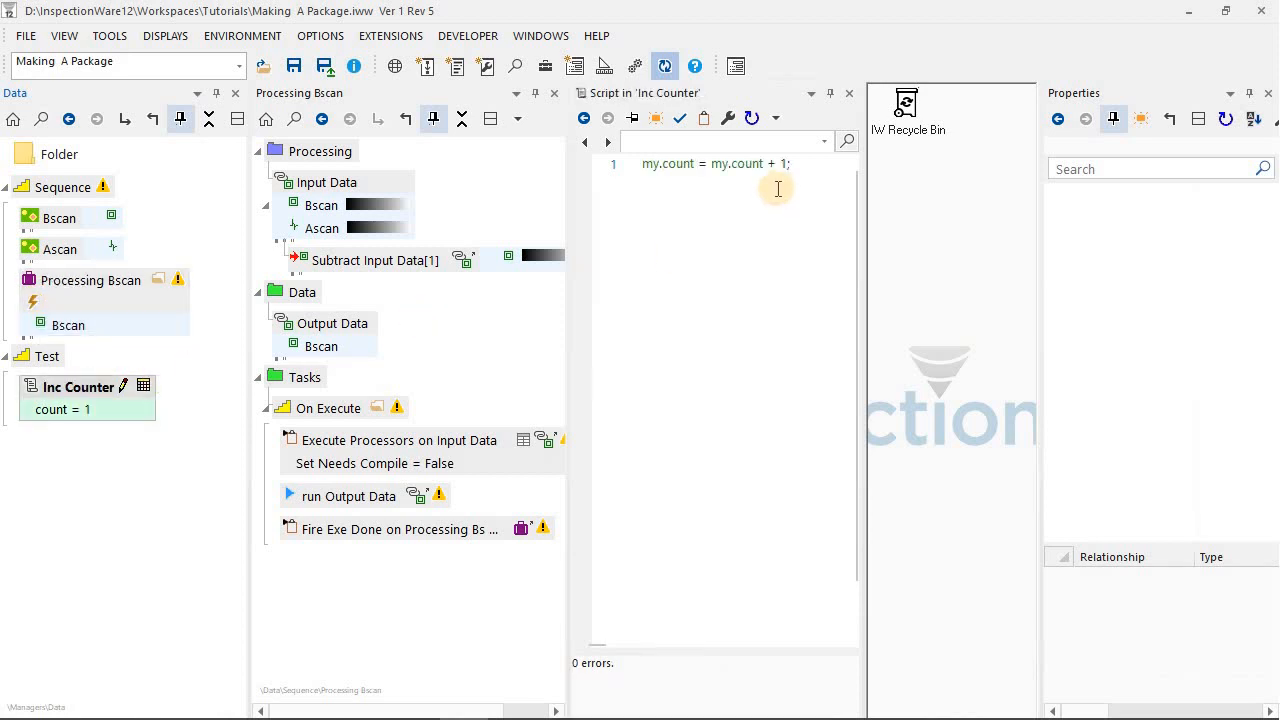
left_click(608, 142)
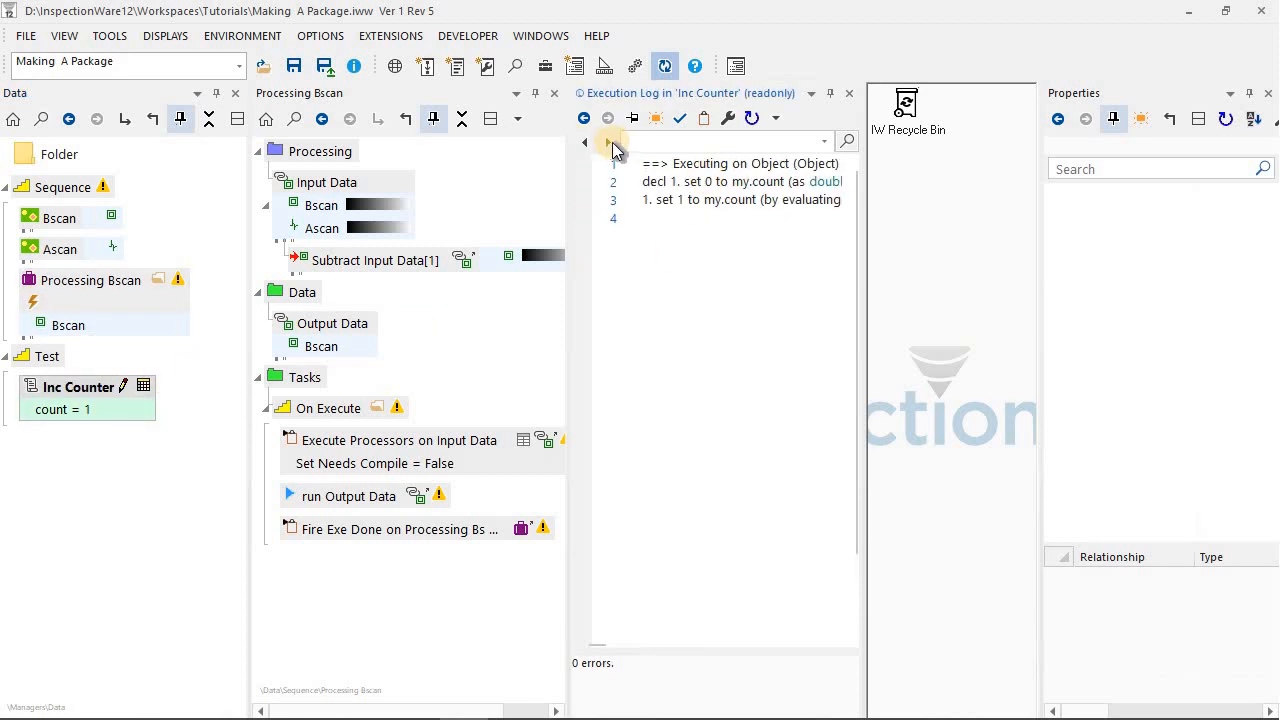
left_click(608, 142)
double_click(713, 164)
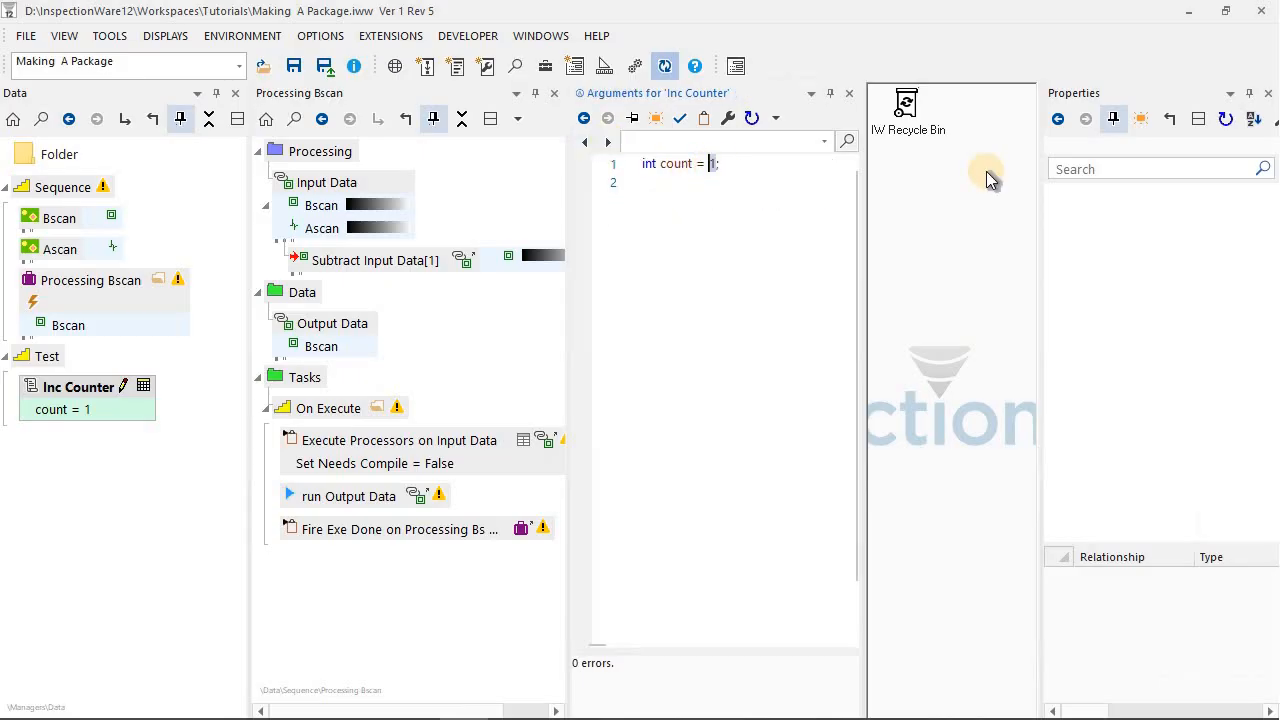
type("0")
key("Return")
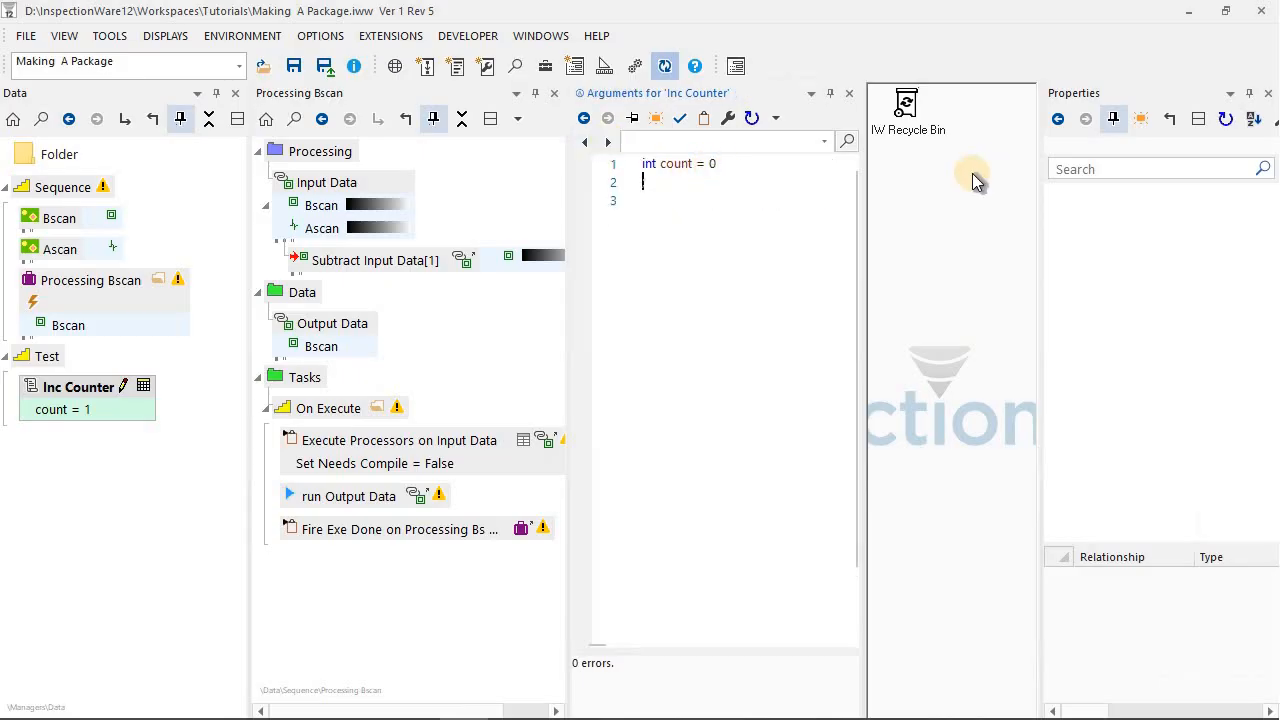
Subscribe the Test sequence's Execute command to the Exe Done event and check the event's subscriber properties.
left_click(45, 357)
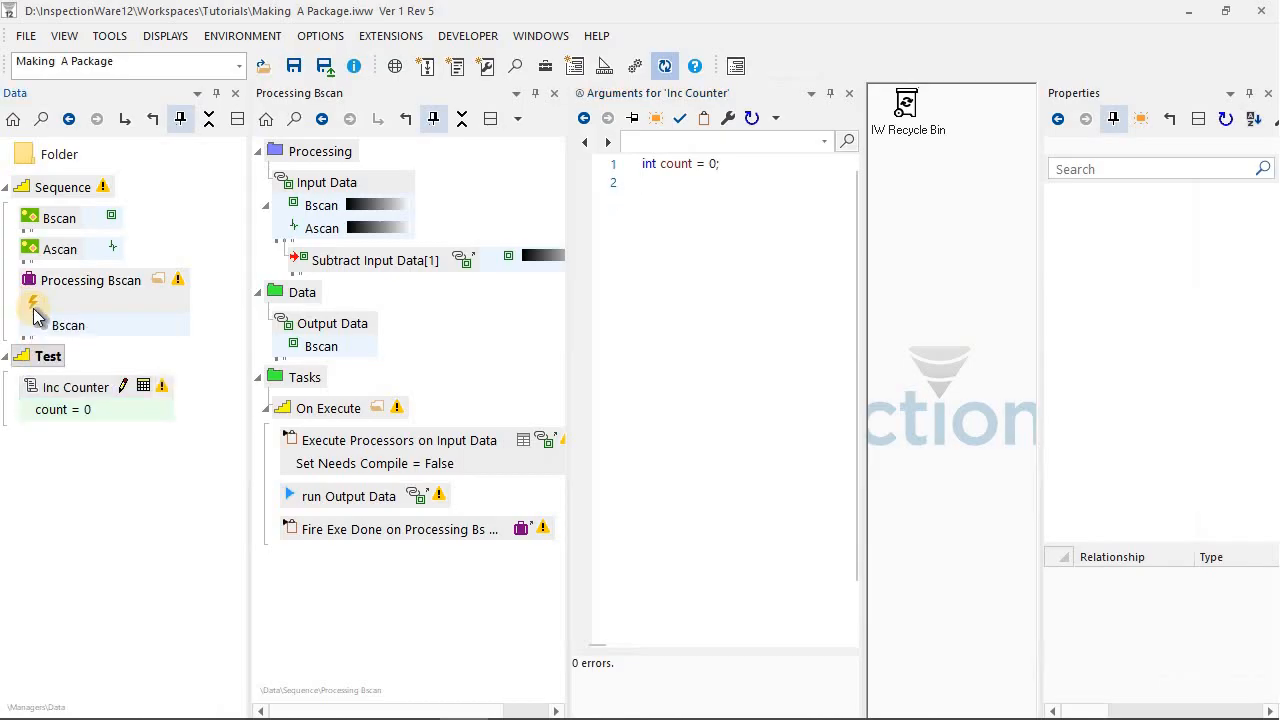
left_click(35, 305)
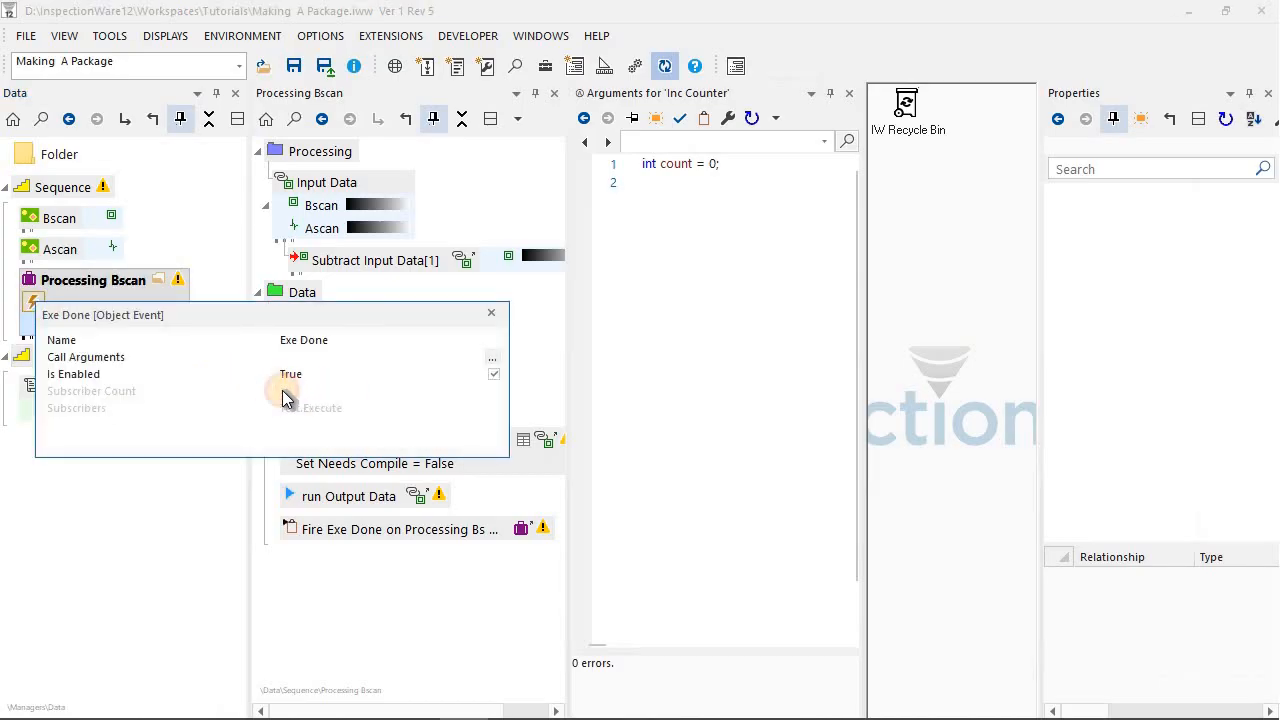
left_click(286, 396)
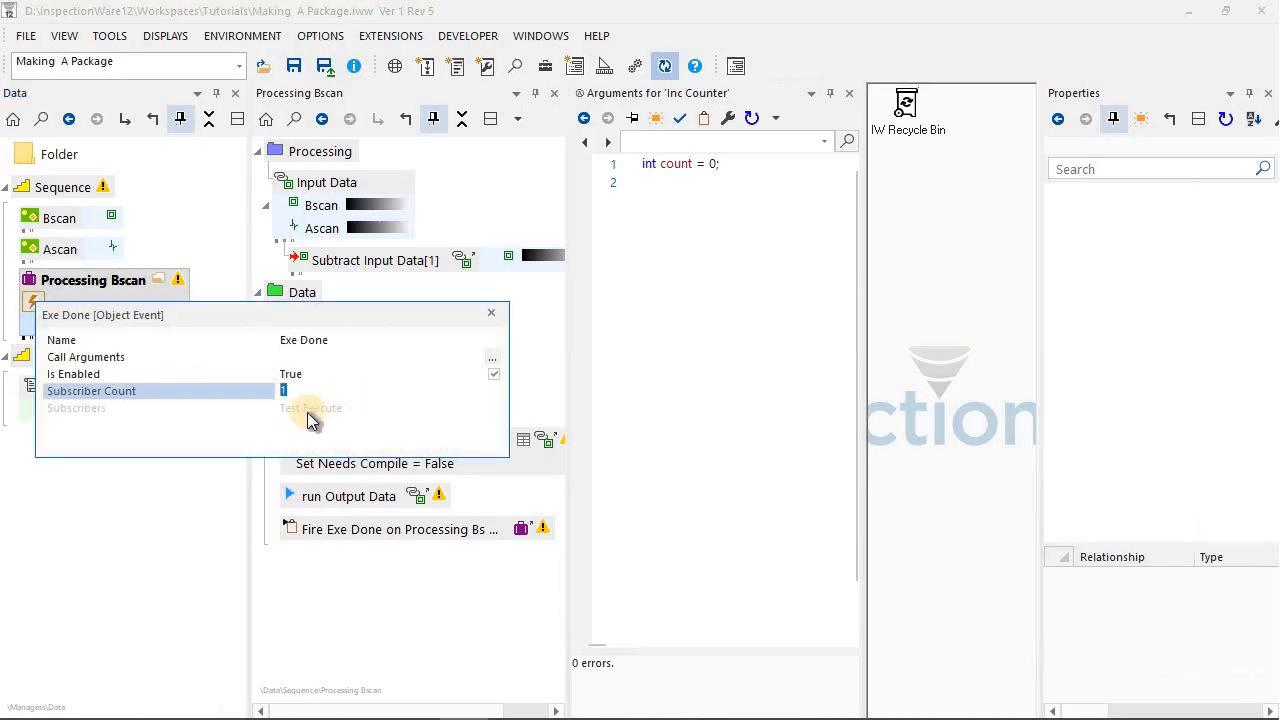
left_click(351, 408)
left_click(290, 408)
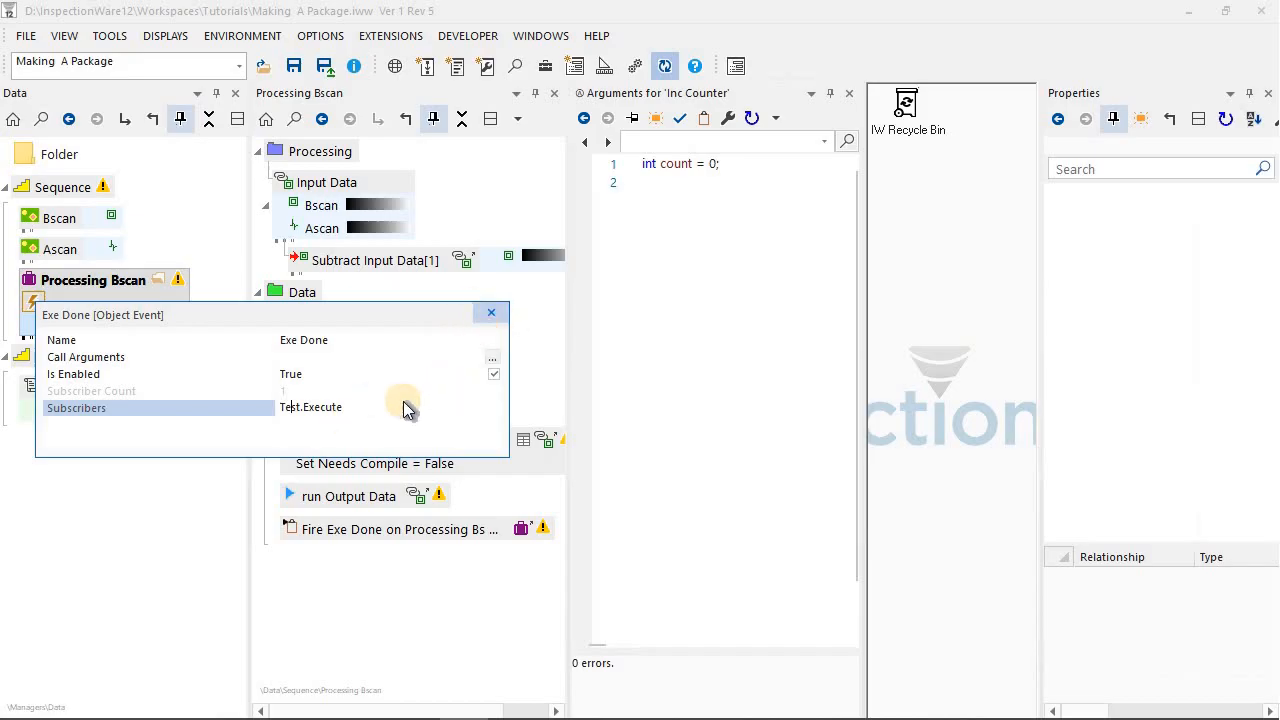
left_click(491, 313)
right_click(80, 316)
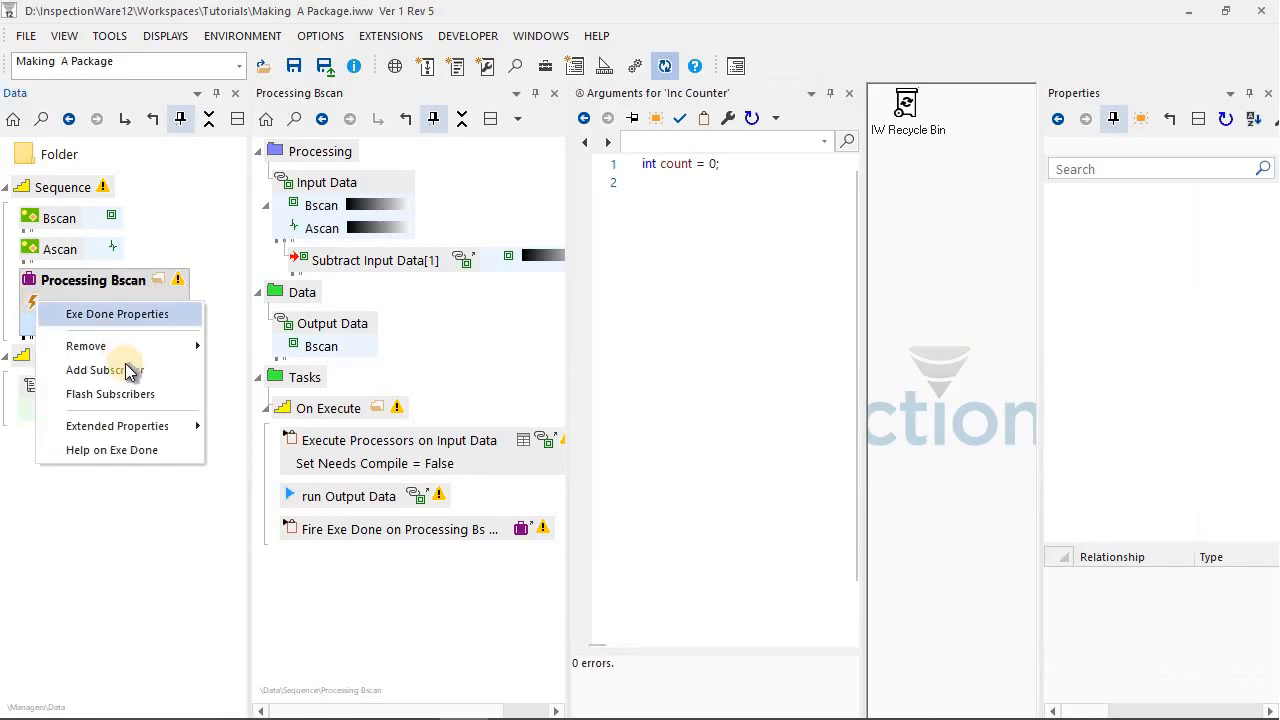
left_click(70, 370)
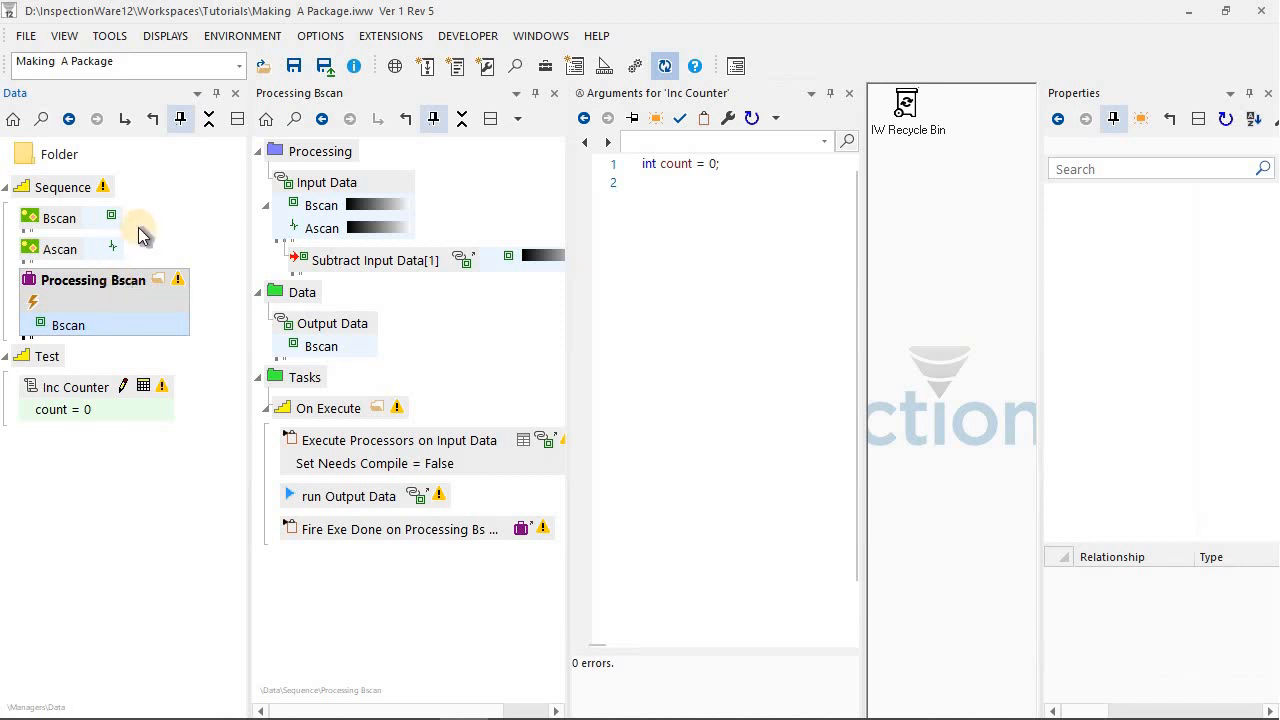
Execute the Processing Bscan package to test that its event triggers the Inc Counter script.
right_click(118, 282)
left_click(224, 310)
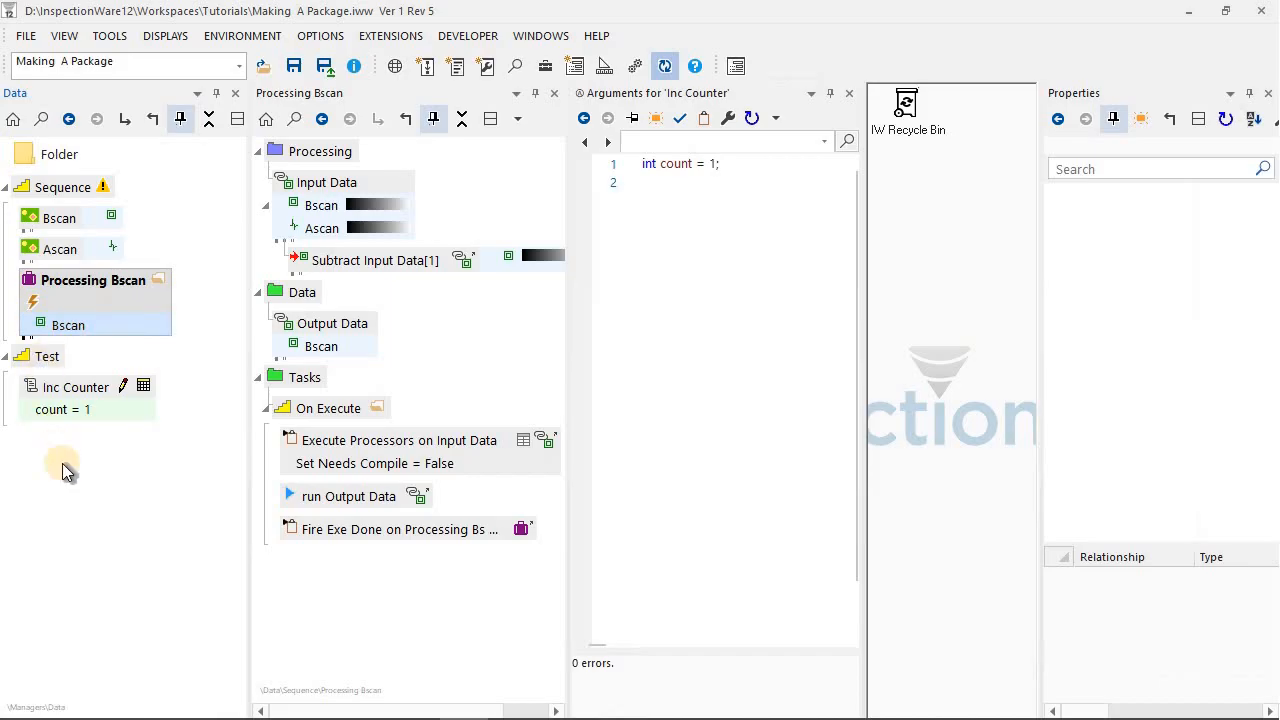
mouse_move(70, 708)
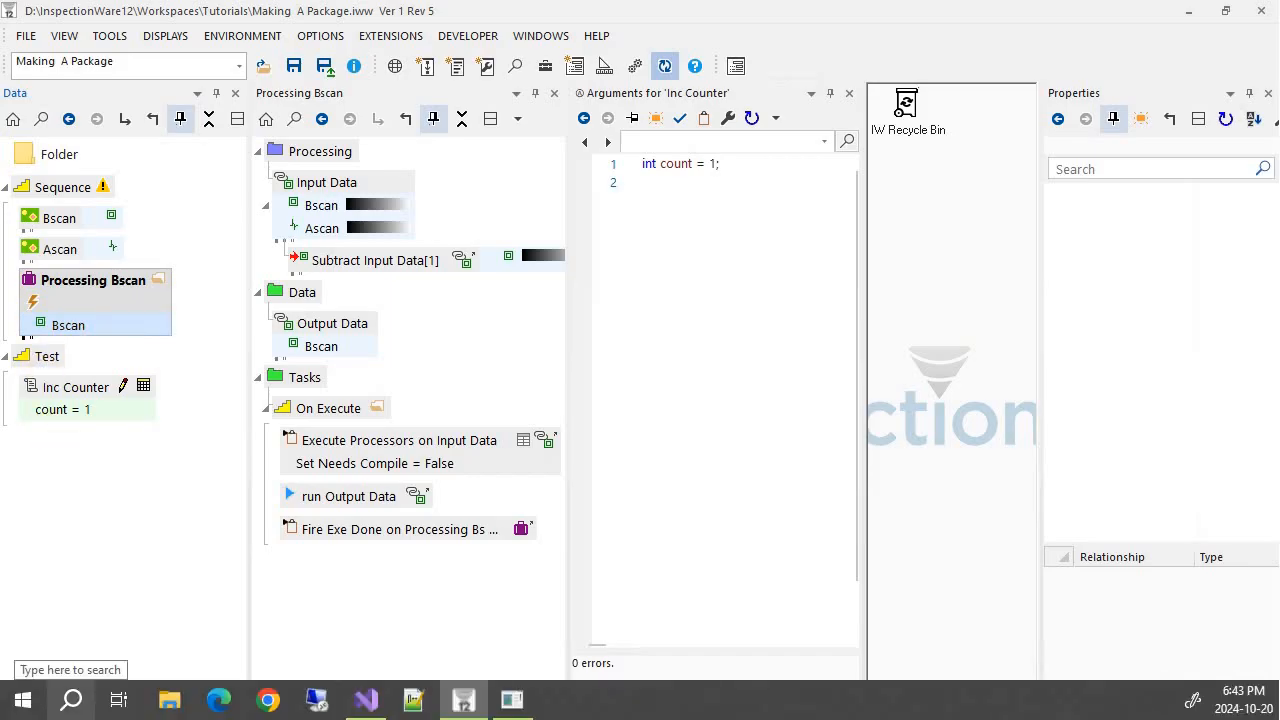
Collapse the package's Processing and Data folders and add a Reference Data folder to the Processing Bscan package.
left_click(223, 286)
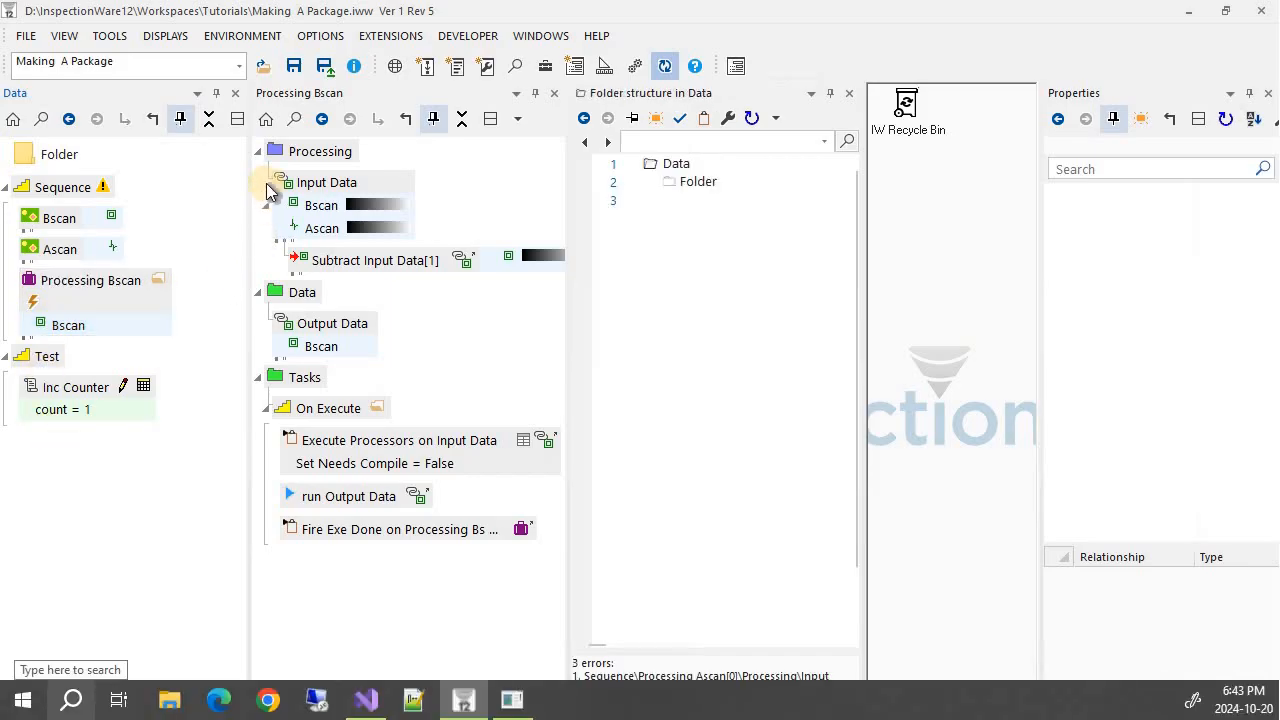
left_click(258, 152)
left_click(257, 182)
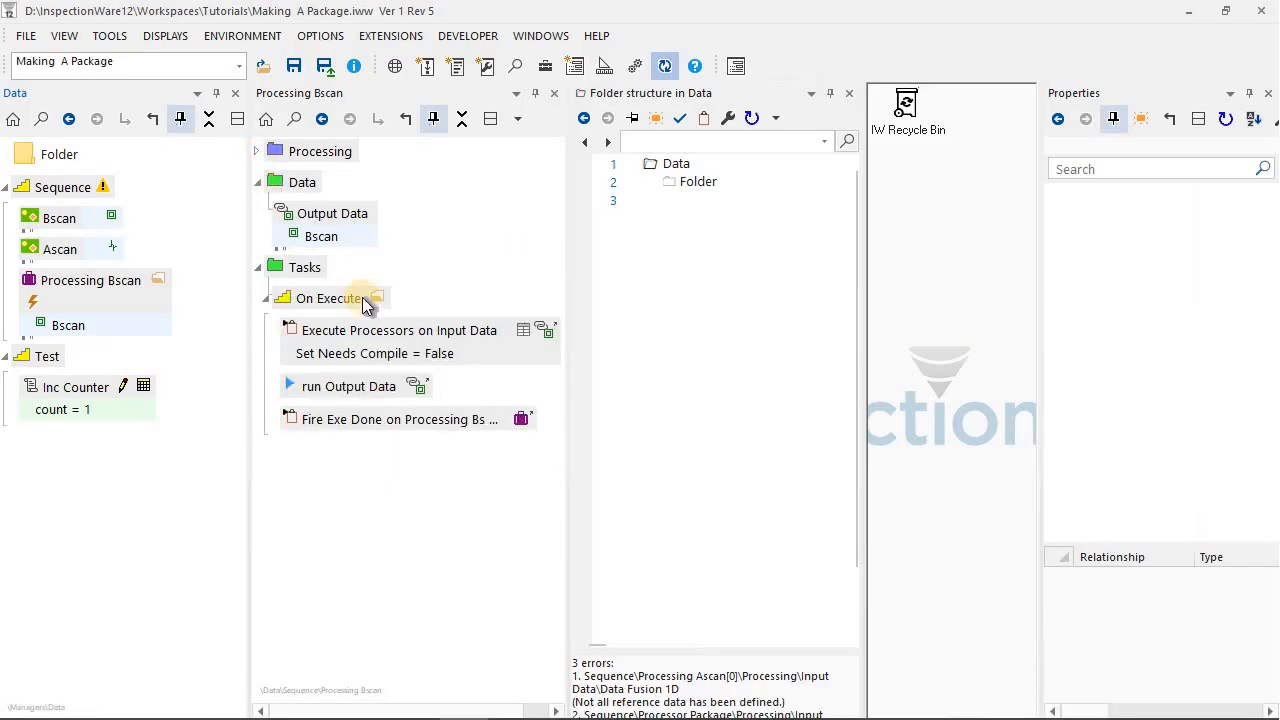
right_click(87, 280)
mouse_move(250, 160)
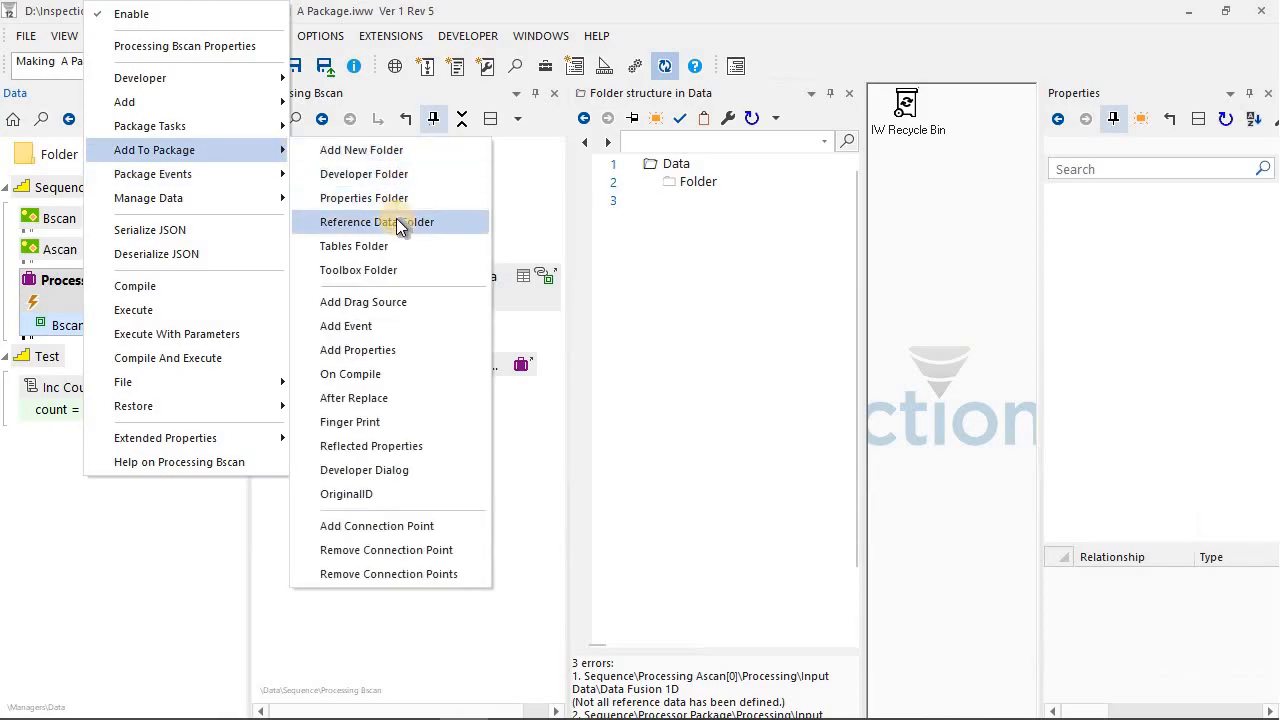
left_click(397, 222)
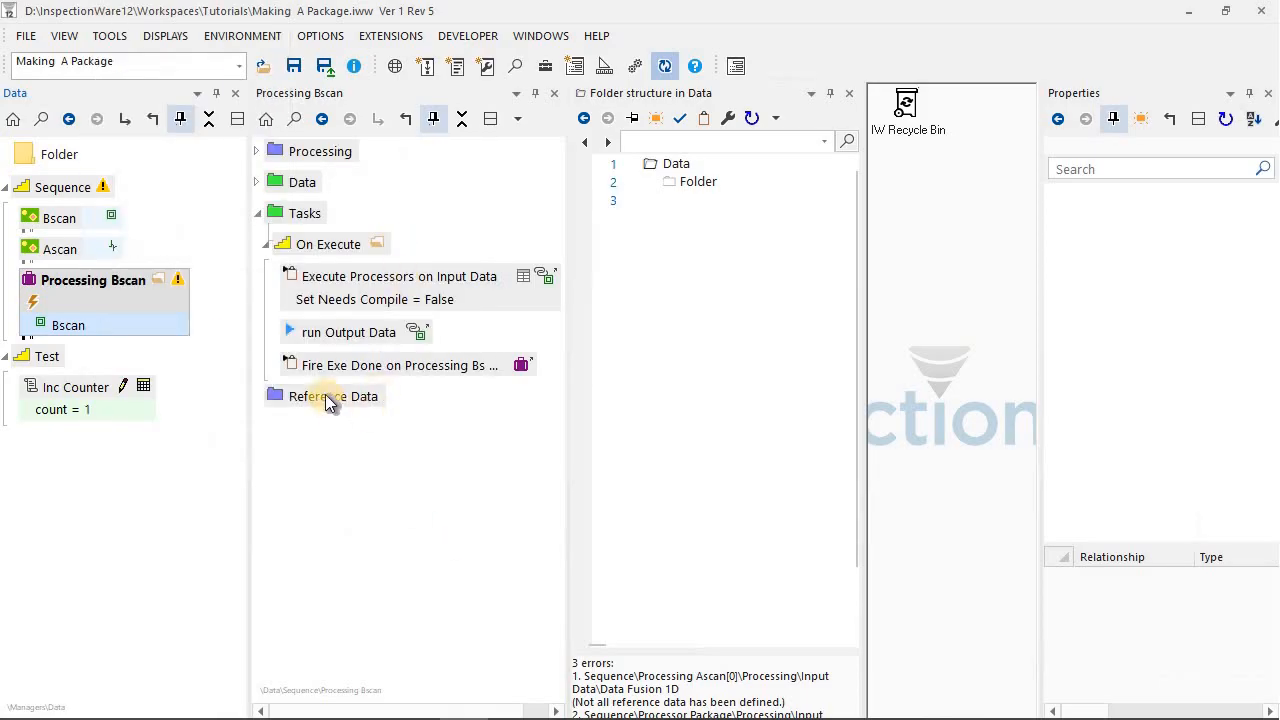
Add a Data Set to the package's Reference Data folder.
right_click(398, 397)
mouse_move(491, 464)
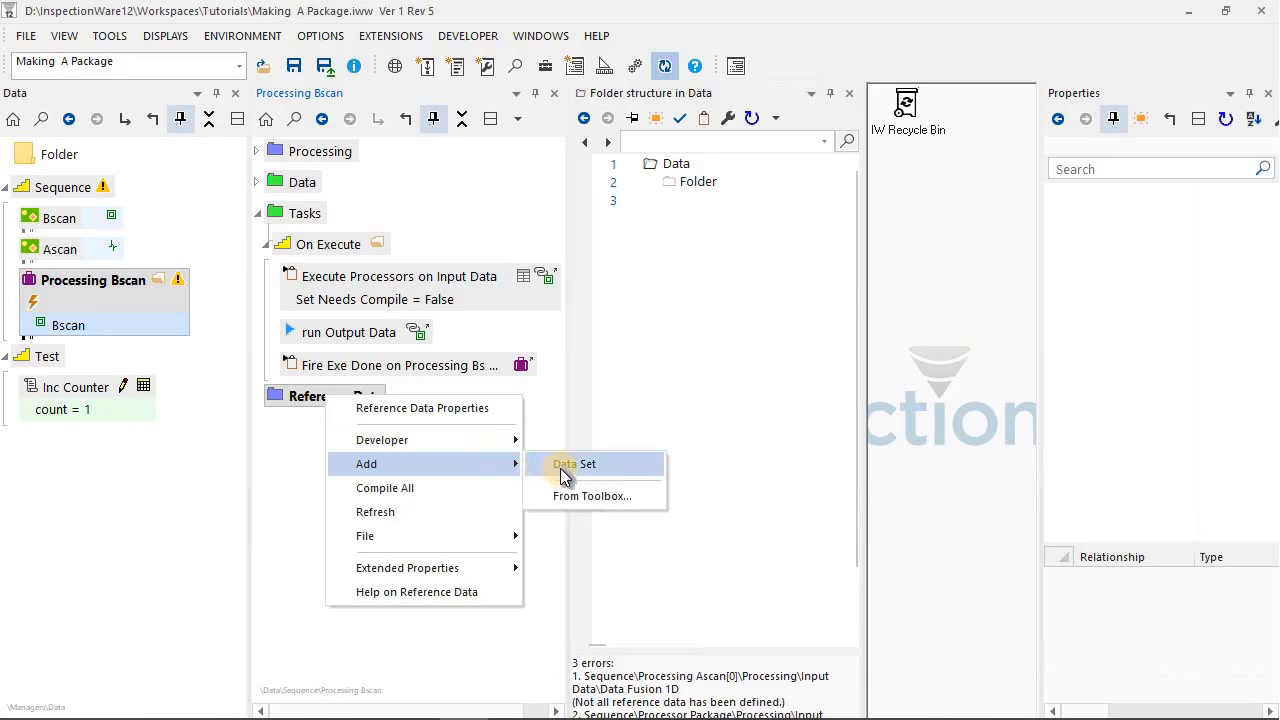
left_click(563, 467)
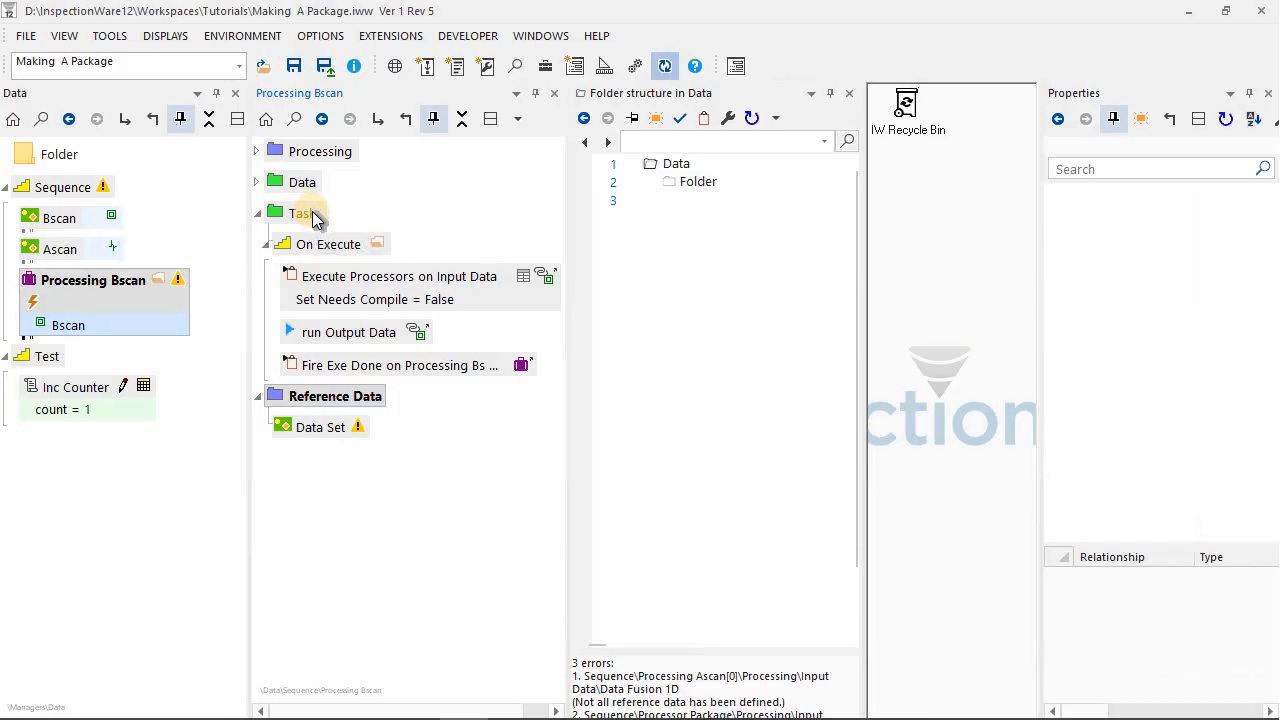
Add a Sequence to the package's Tasks folder and name it OpenRef.
right_click(313, 216)
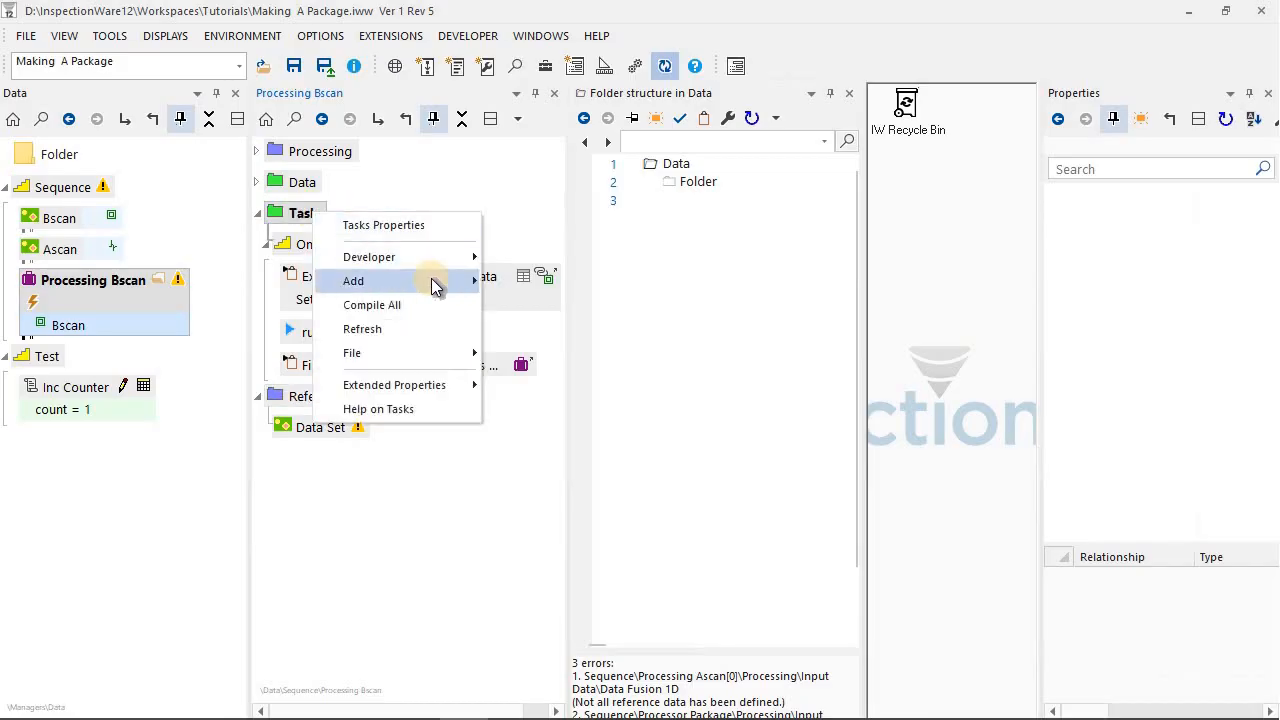
mouse_move(431, 283)
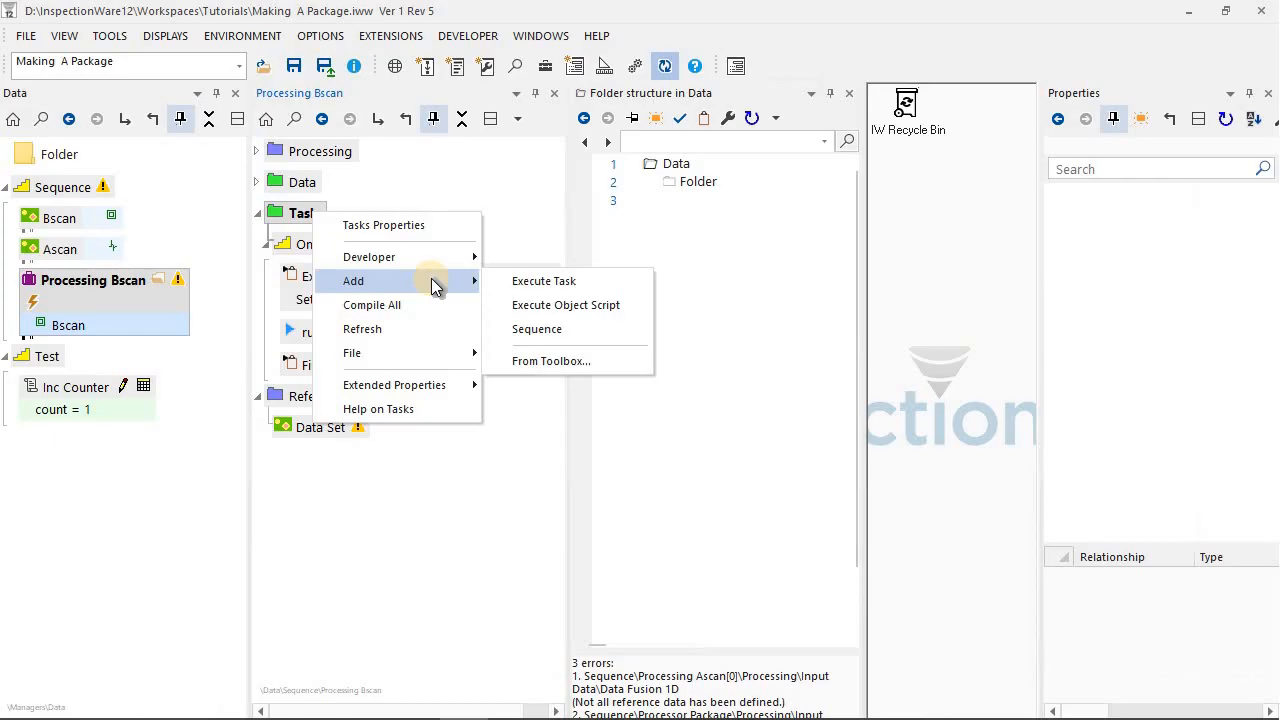
left_click(558, 332)
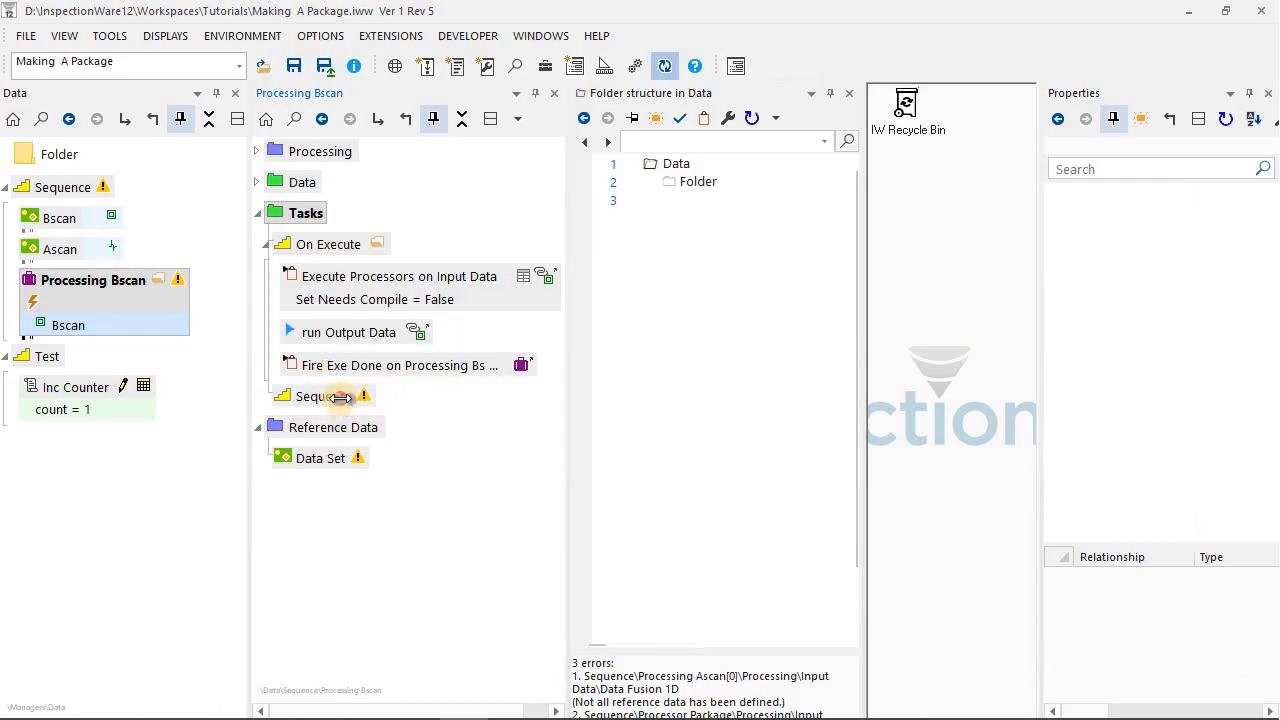
double_click(340, 397)
left_click(625, 218)
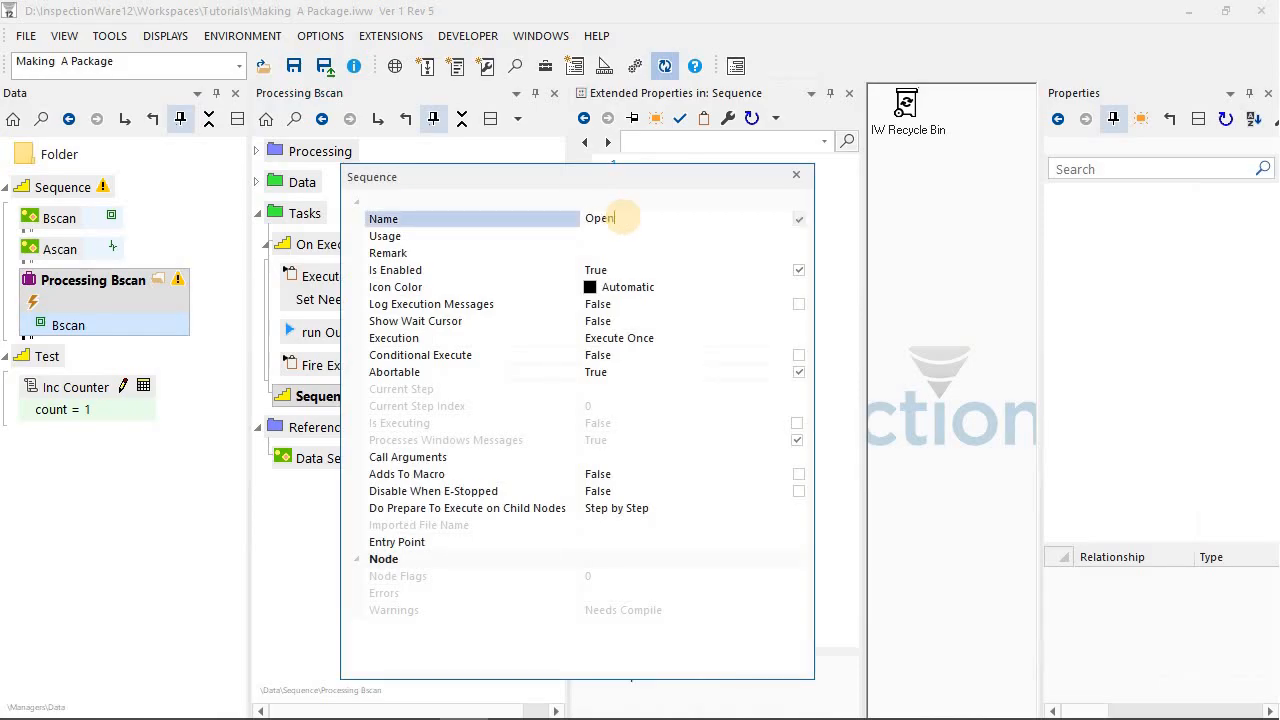
type("OpenRef")
key("Return")
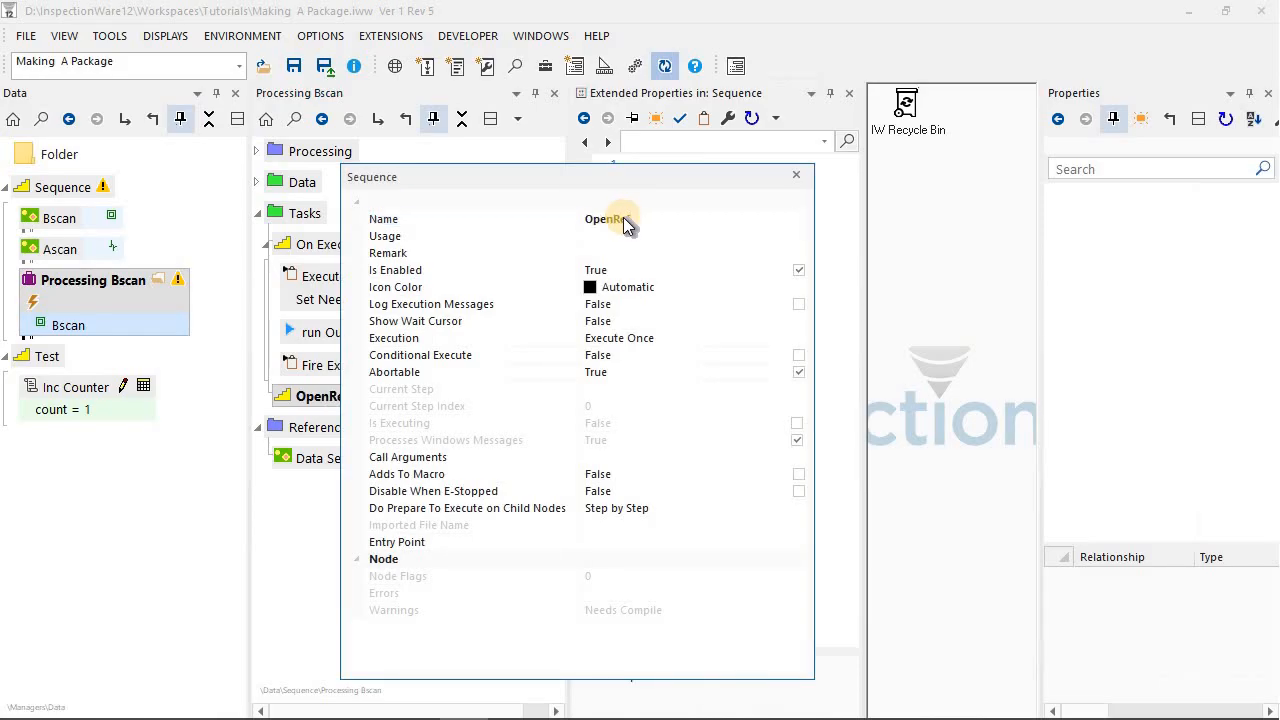
left_click(328, 465)
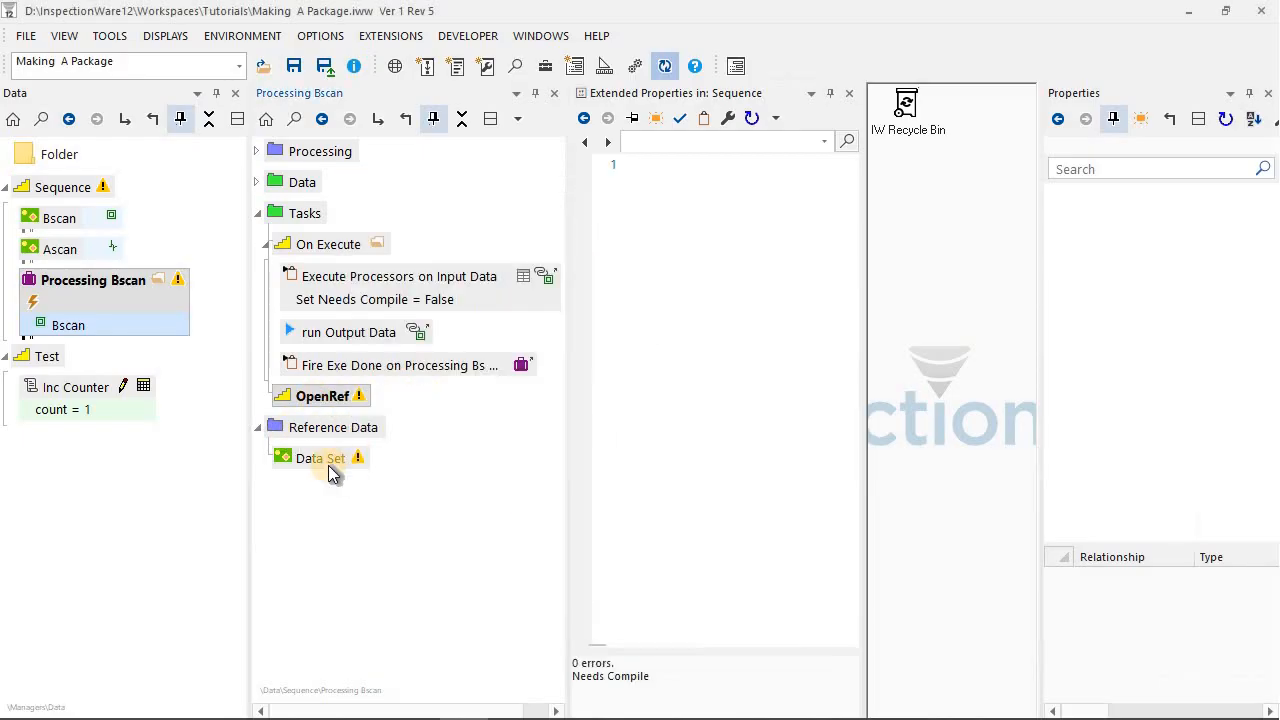
Add the reference Data Set's Open file task to the OpenRef sequence.
right_click(324, 463)
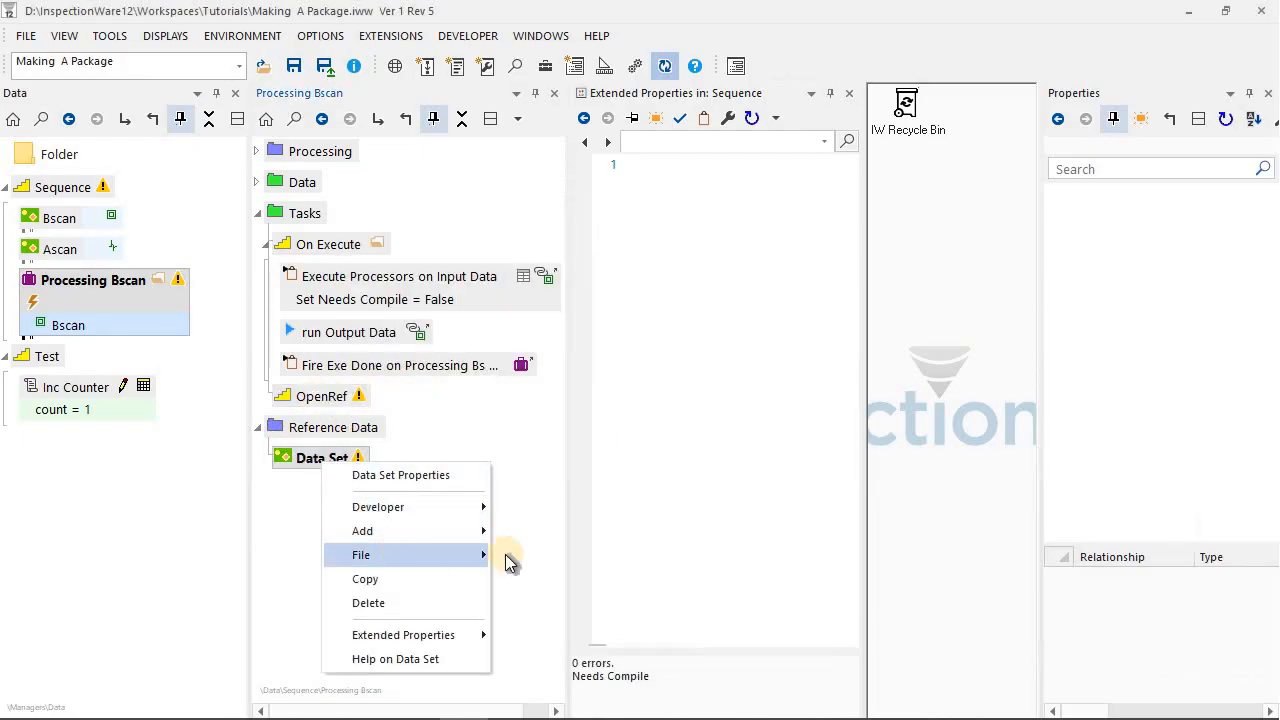
mouse_move(470, 555)
left_click(541, 557)
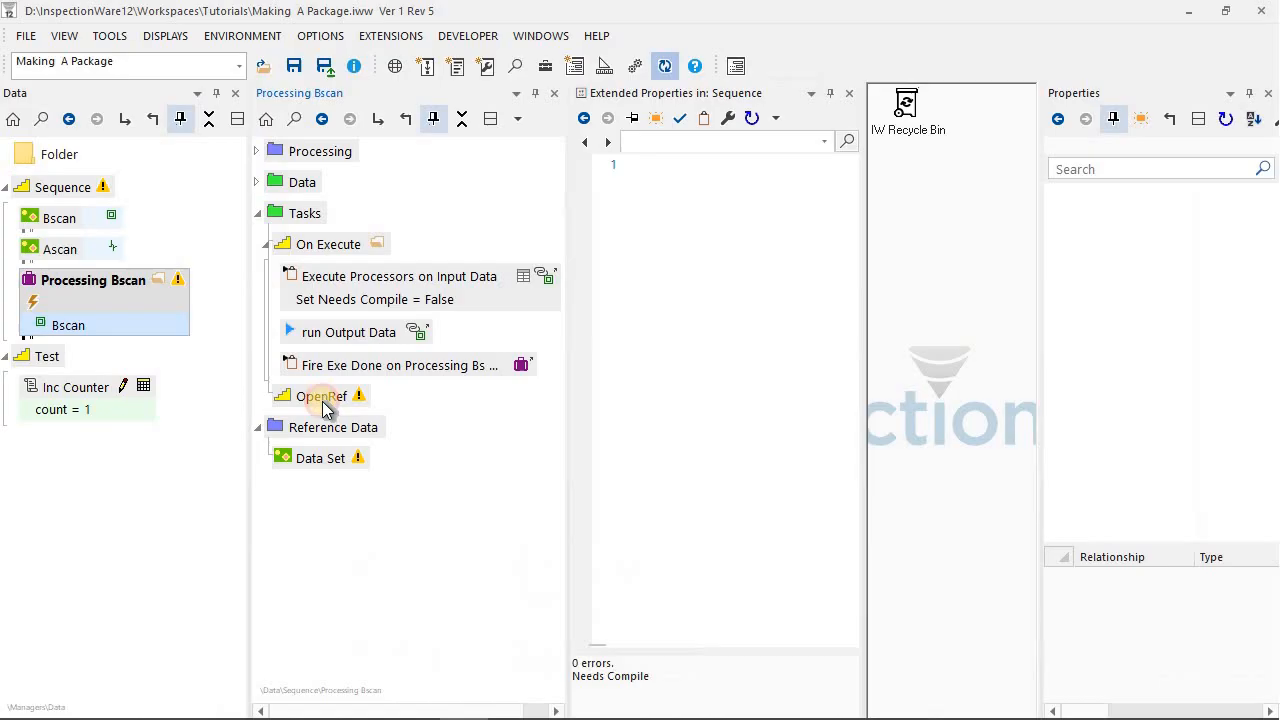
right_click(338, 465)
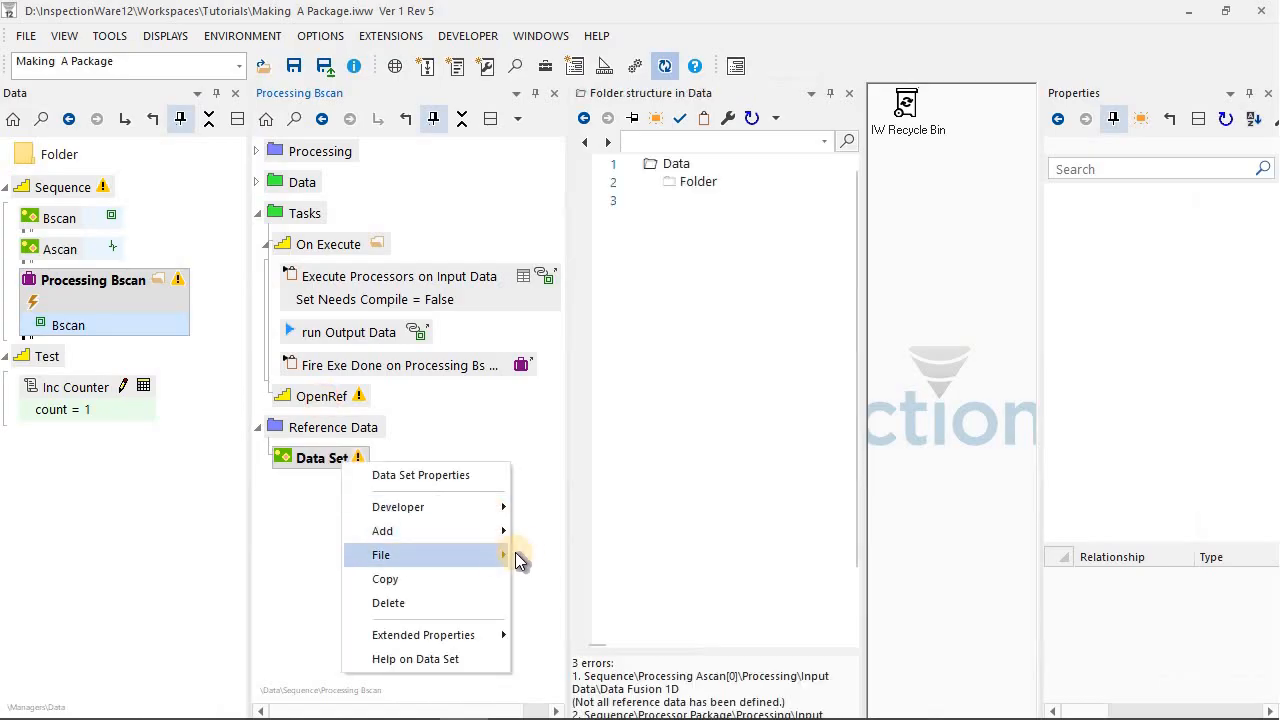
mouse_move(510, 554)
left_click_drag(541, 557, 473, 490)
Execute the Processing Bscan package's OpenRef task and open Test Plan0_162 from the Raw Data folder.
left_click(118, 300)
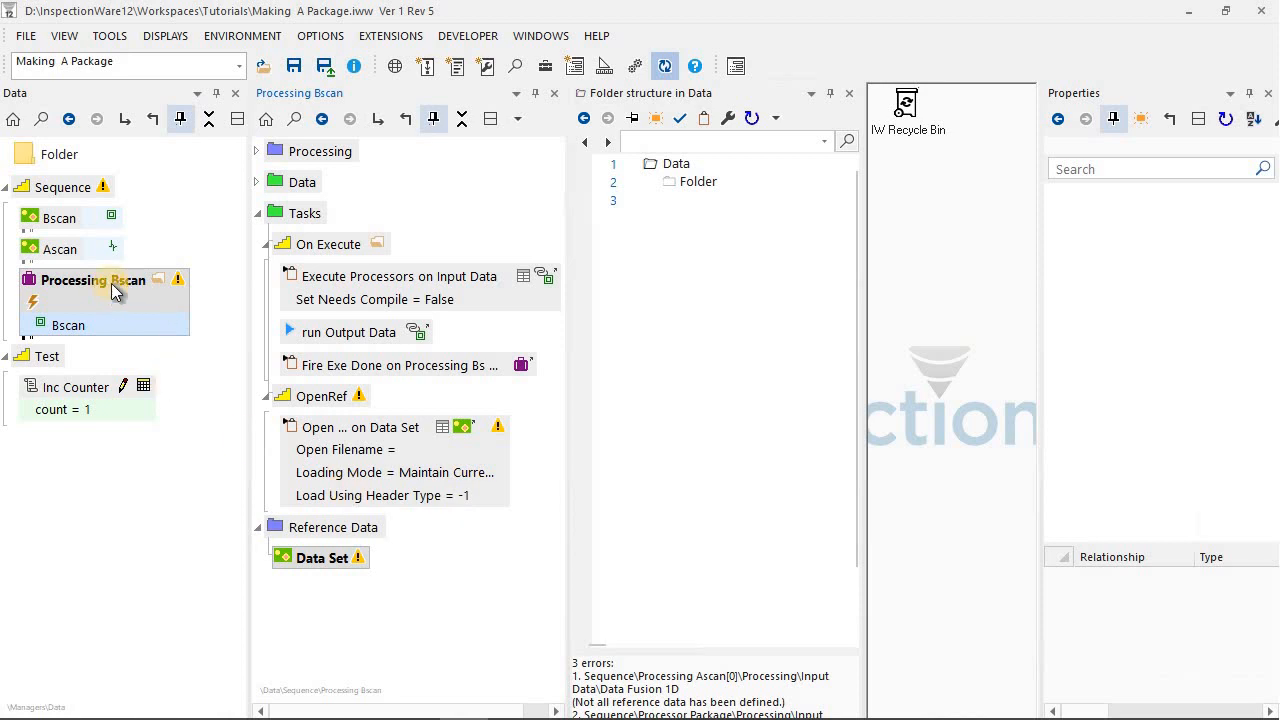
right_click(111, 282)
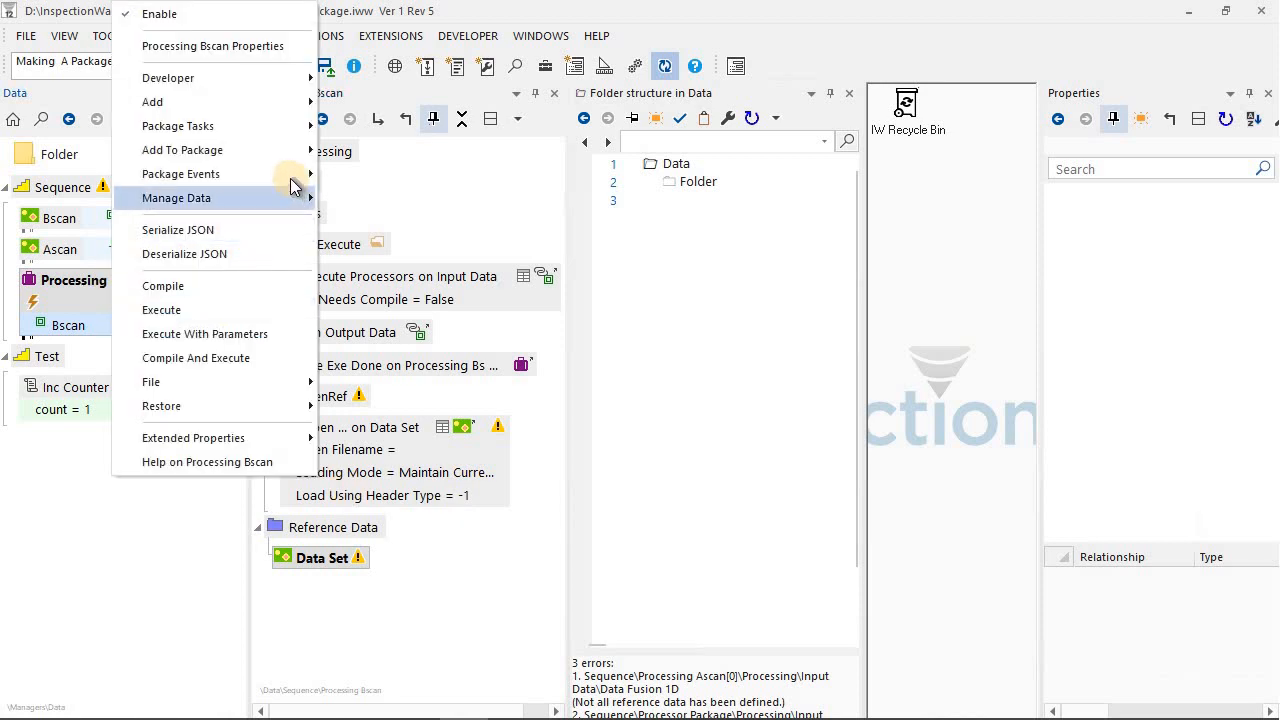
mouse_move(306, 139)
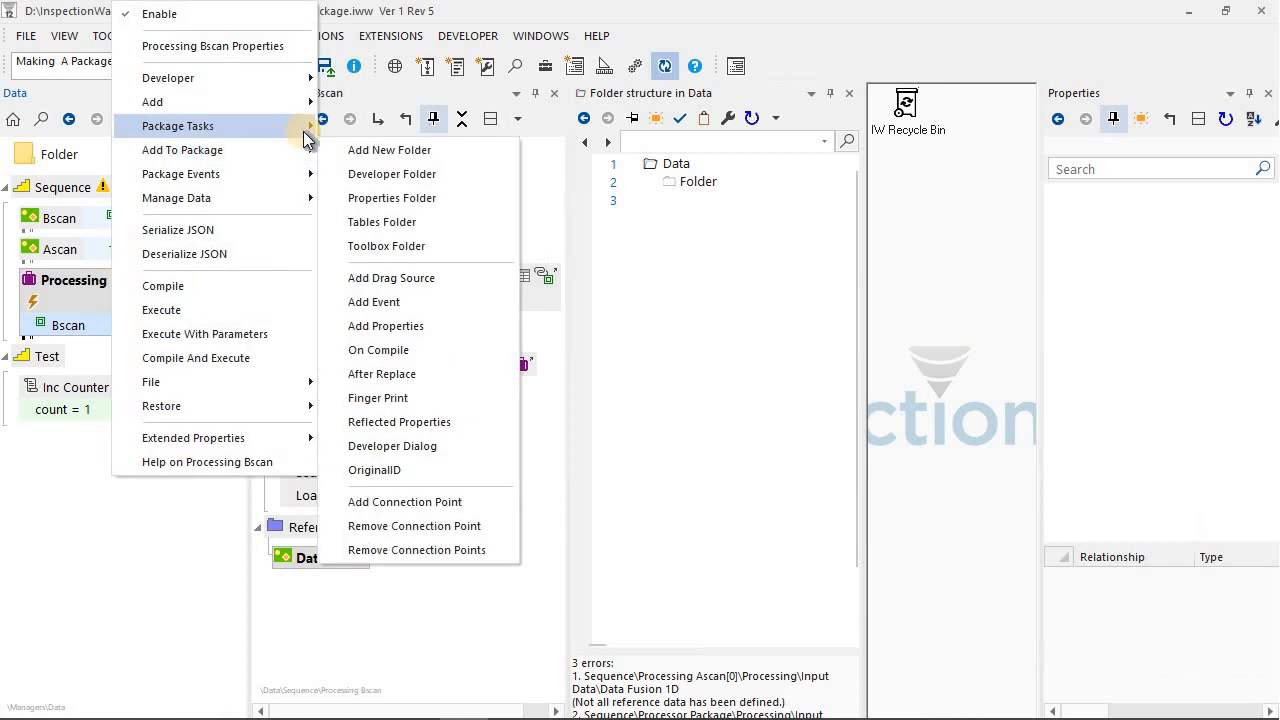
left_click(359, 153)
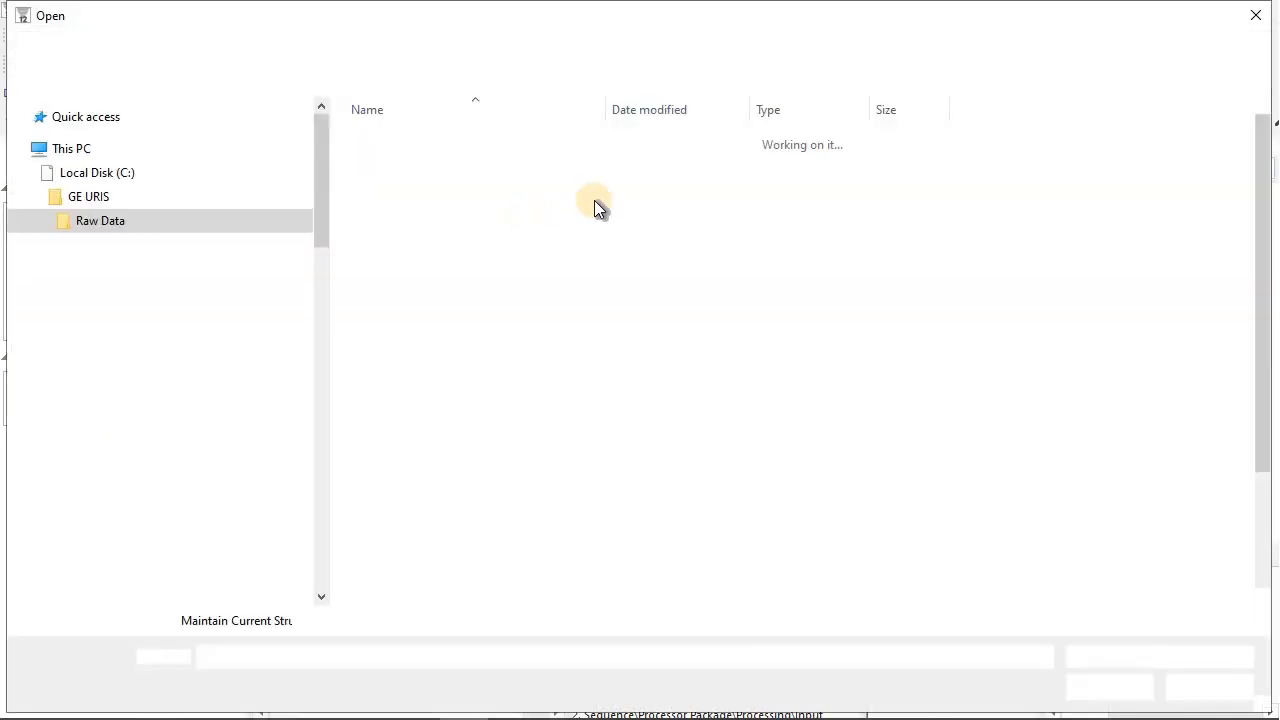
double_click(451, 245)
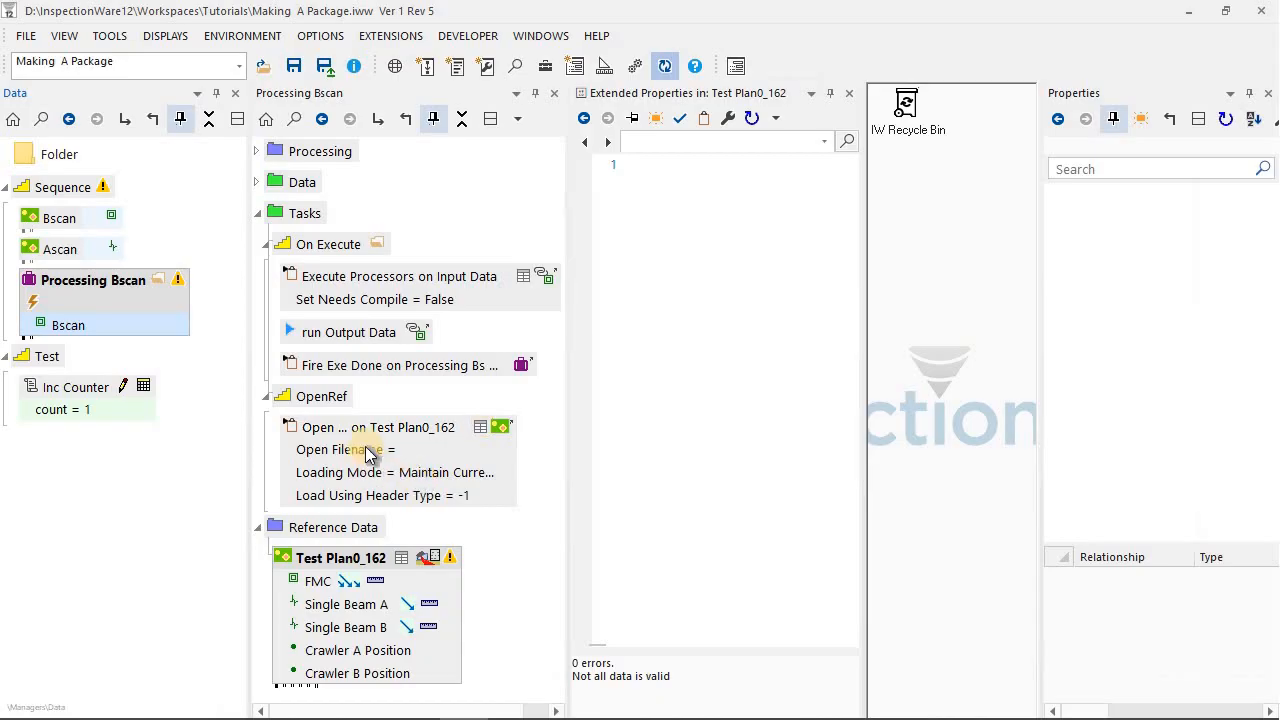
Declare a string extended property named FName on the OpenRef sequence.
left_click(334, 398)
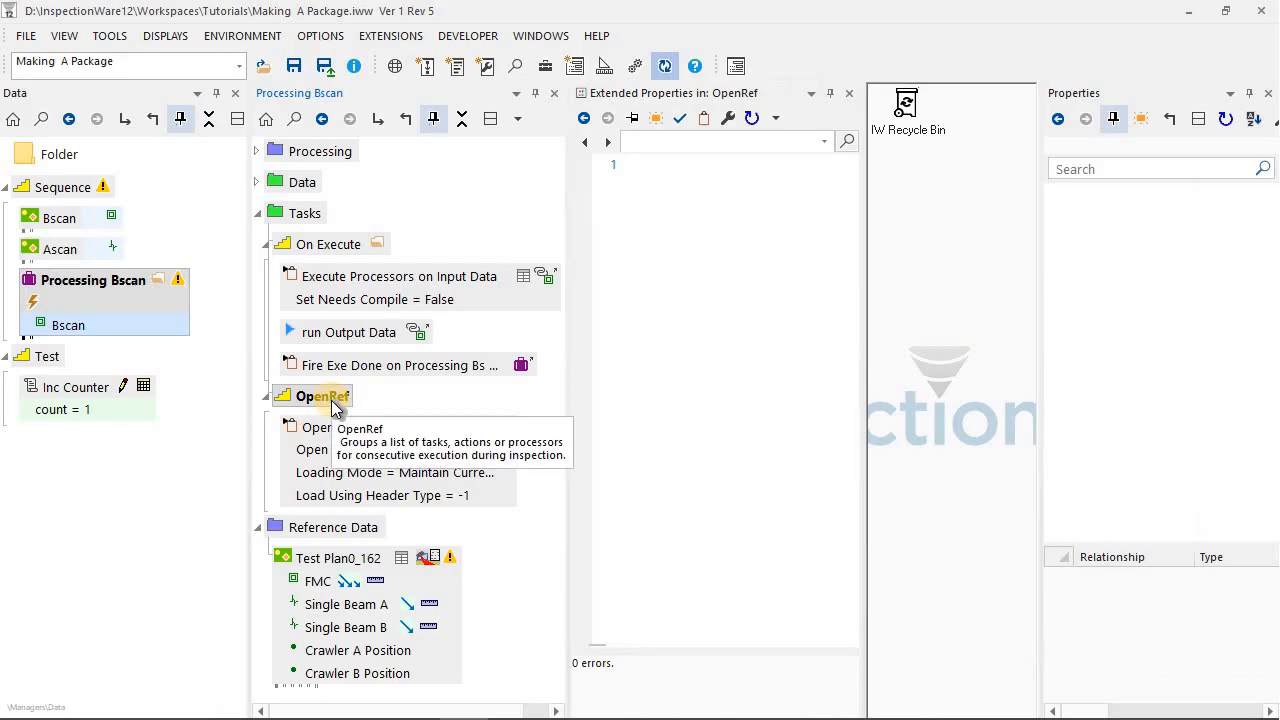
left_click(632, 213)
type("str")
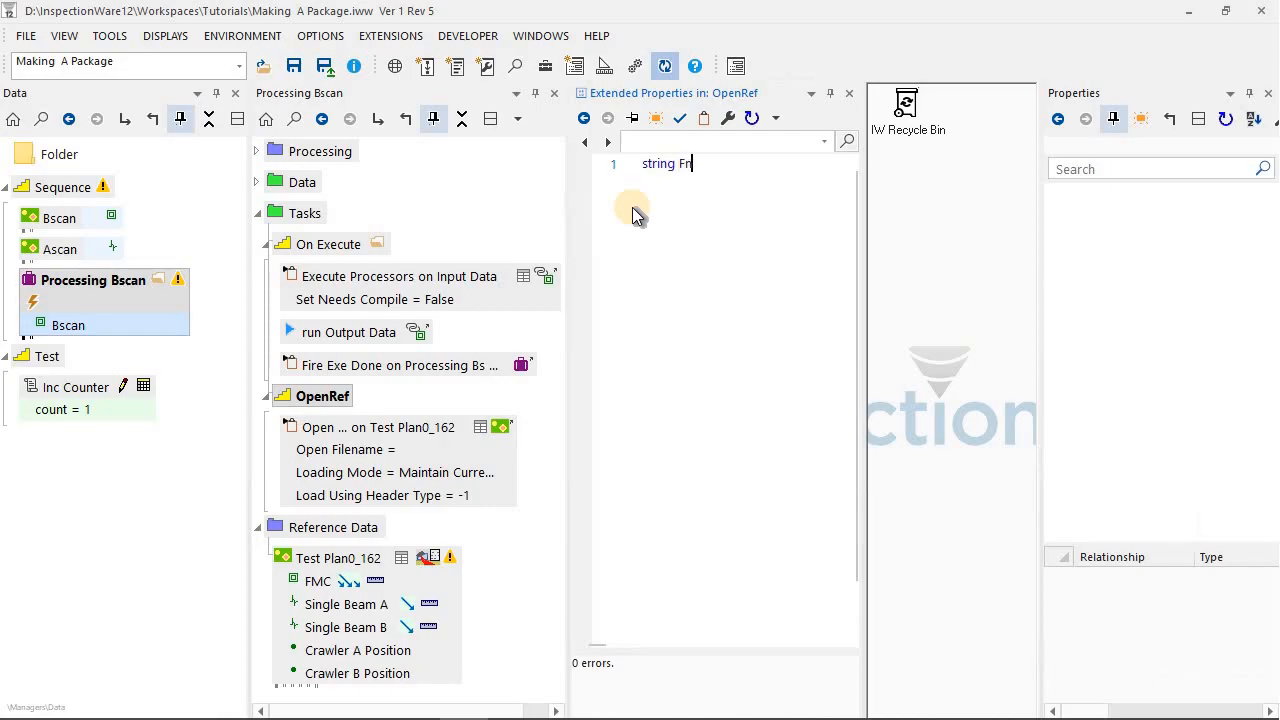
type("ing FName;")
left_click(468, 408)
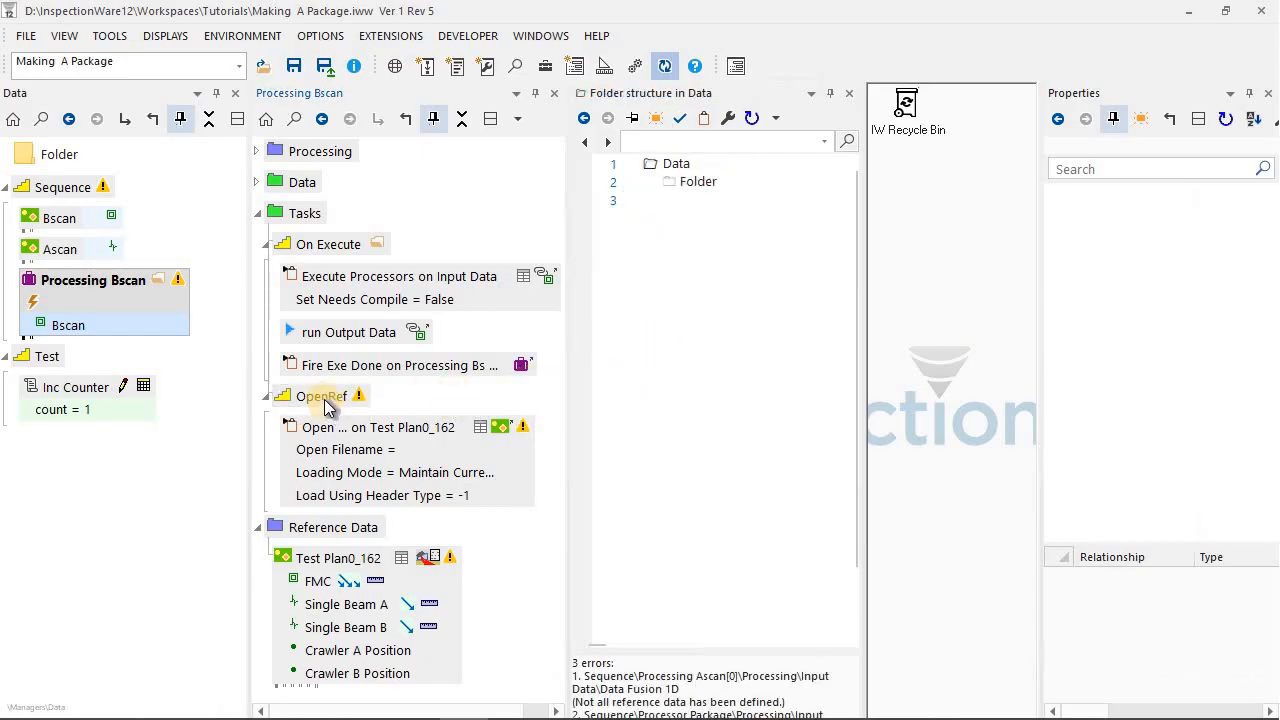
Place a task that executes the Processing Bscan package's OpenRef below the Test sequence in the Data manager.
right_click(117, 281)
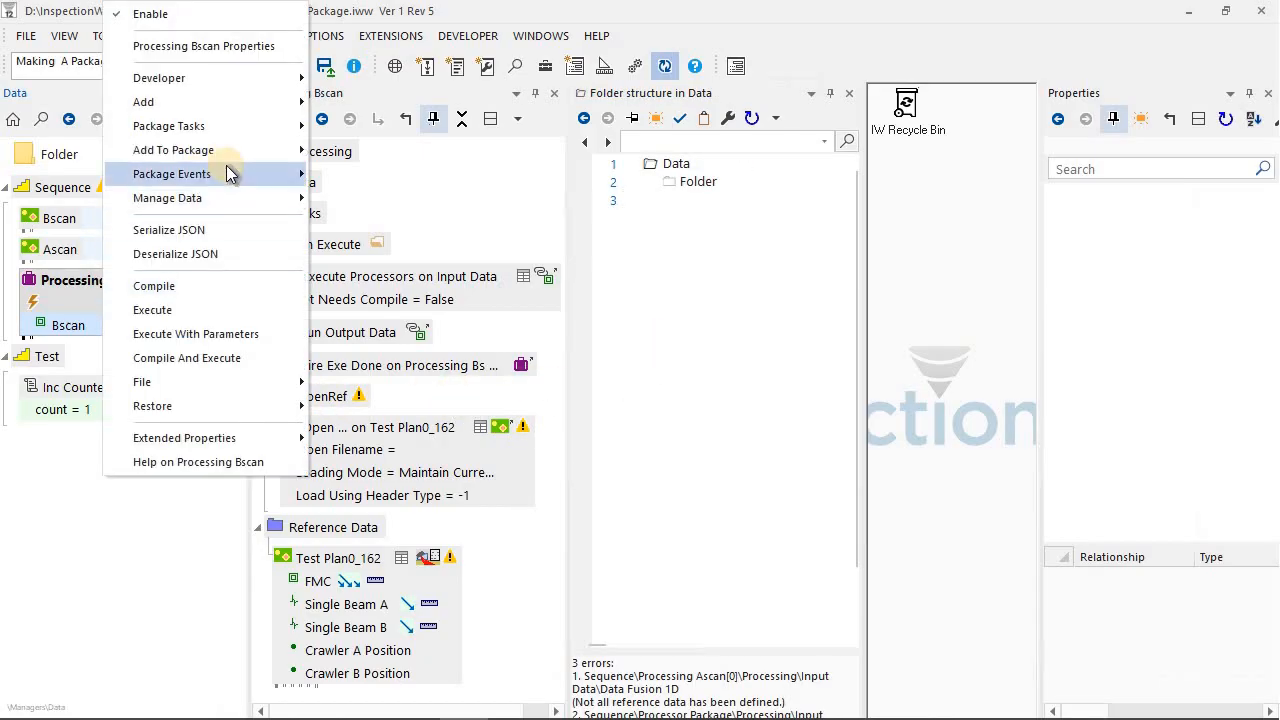
mouse_move(275, 127)
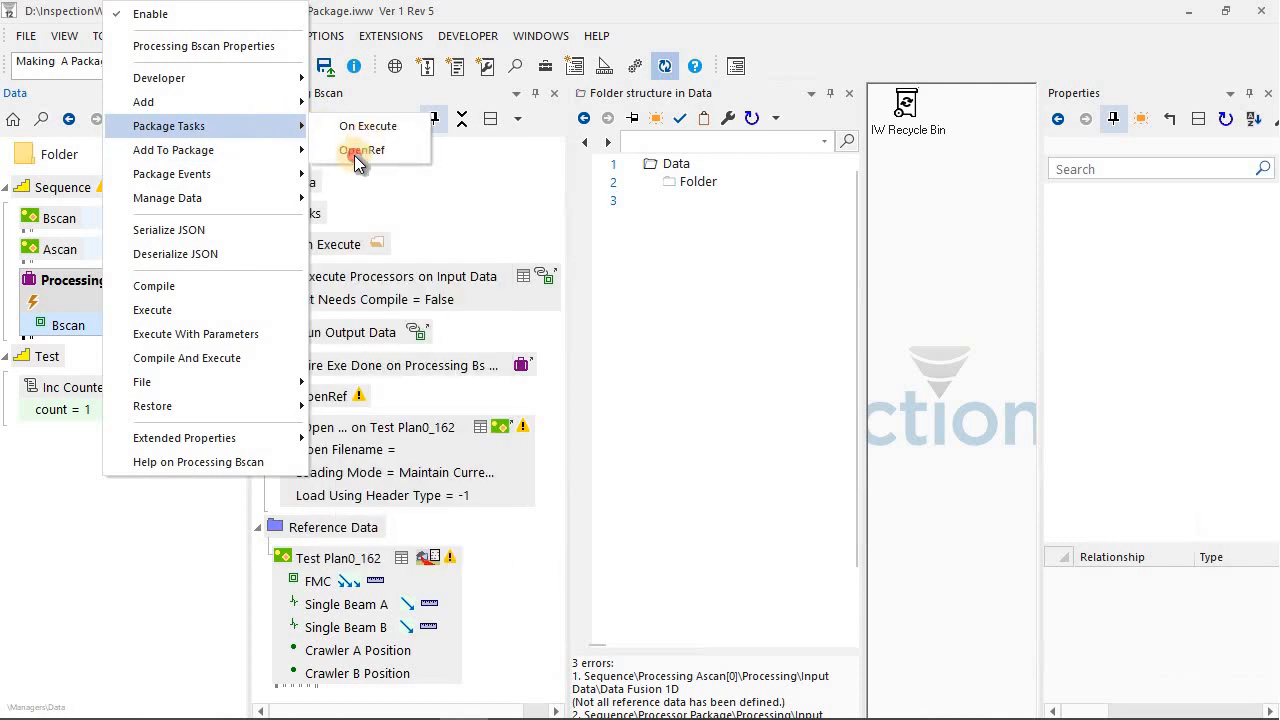
left_click(361, 149)
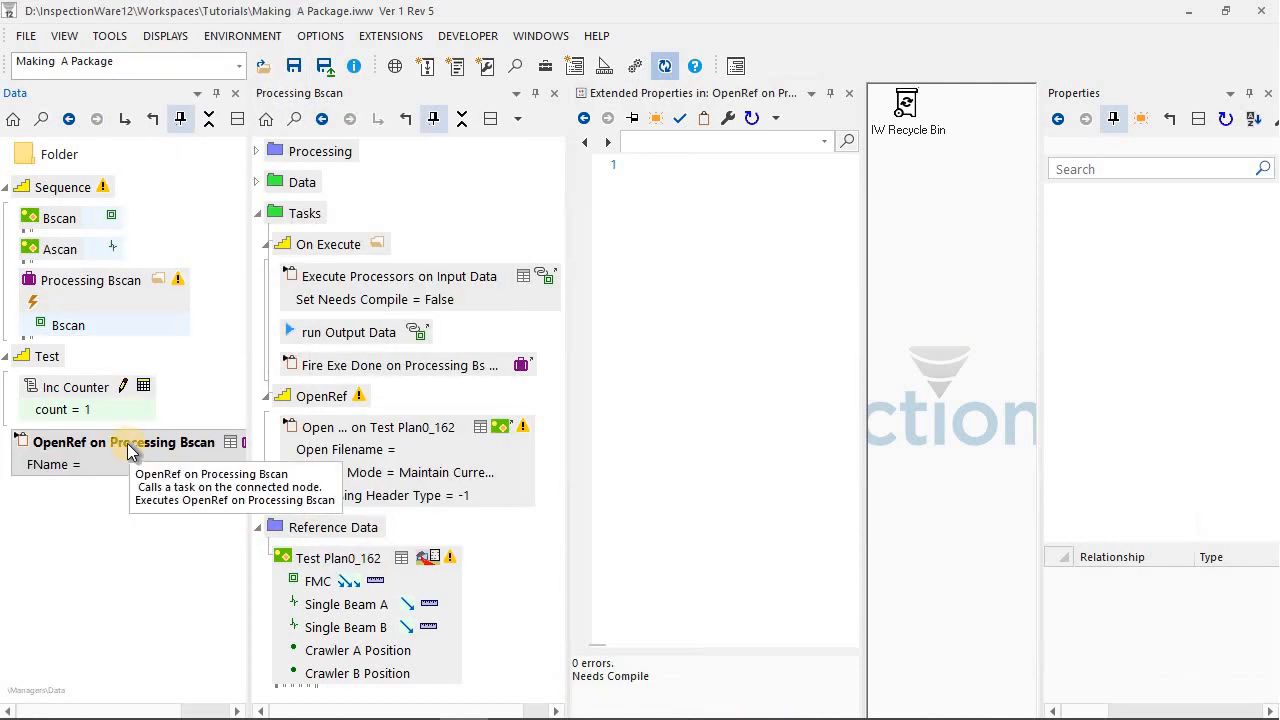
Copy the File Name path of Test Plan0_162 into the FName parameter of the OpenRef on Processing Bscan task.
double_click(362, 563)
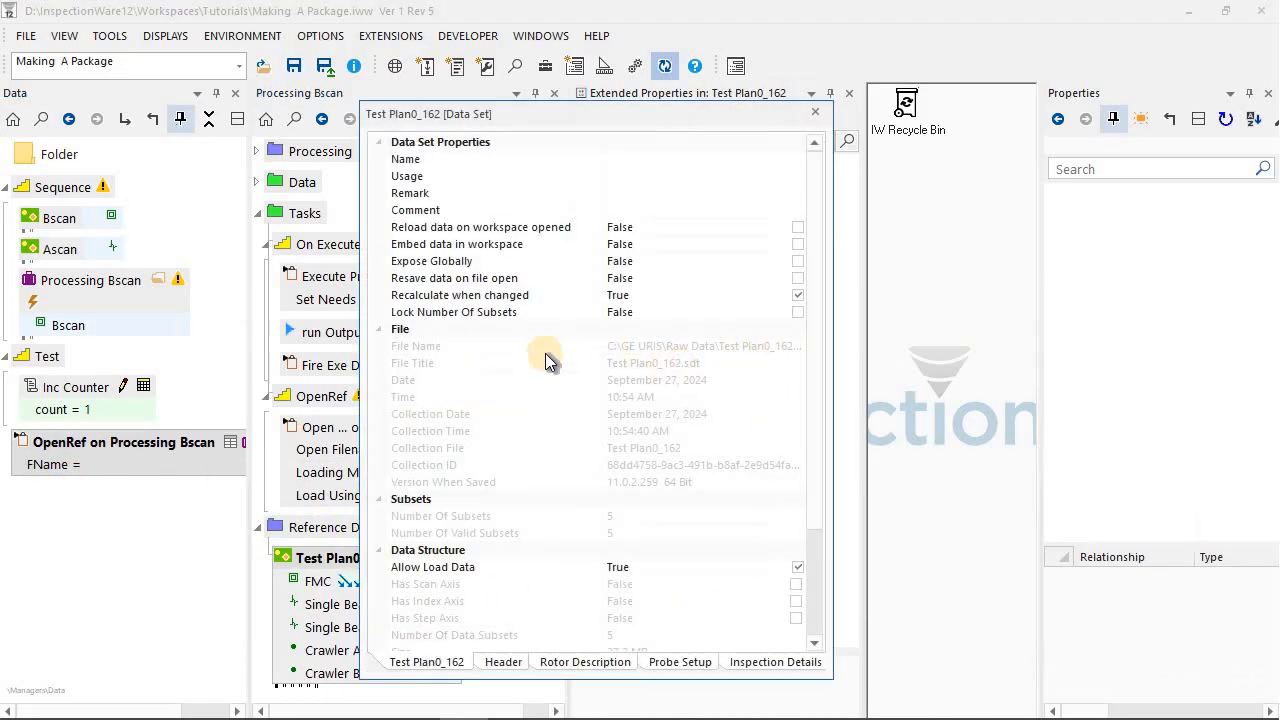
right_click(551, 345)
left_click(600, 410)
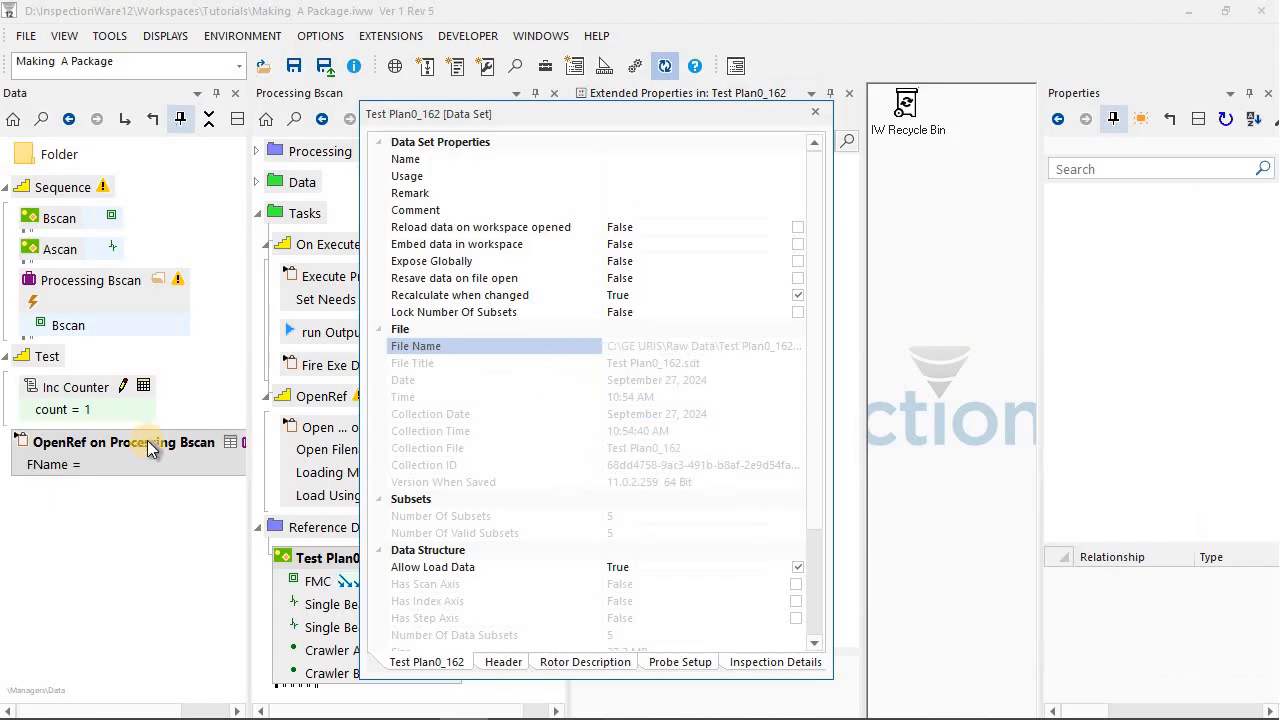
double_click(148, 452)
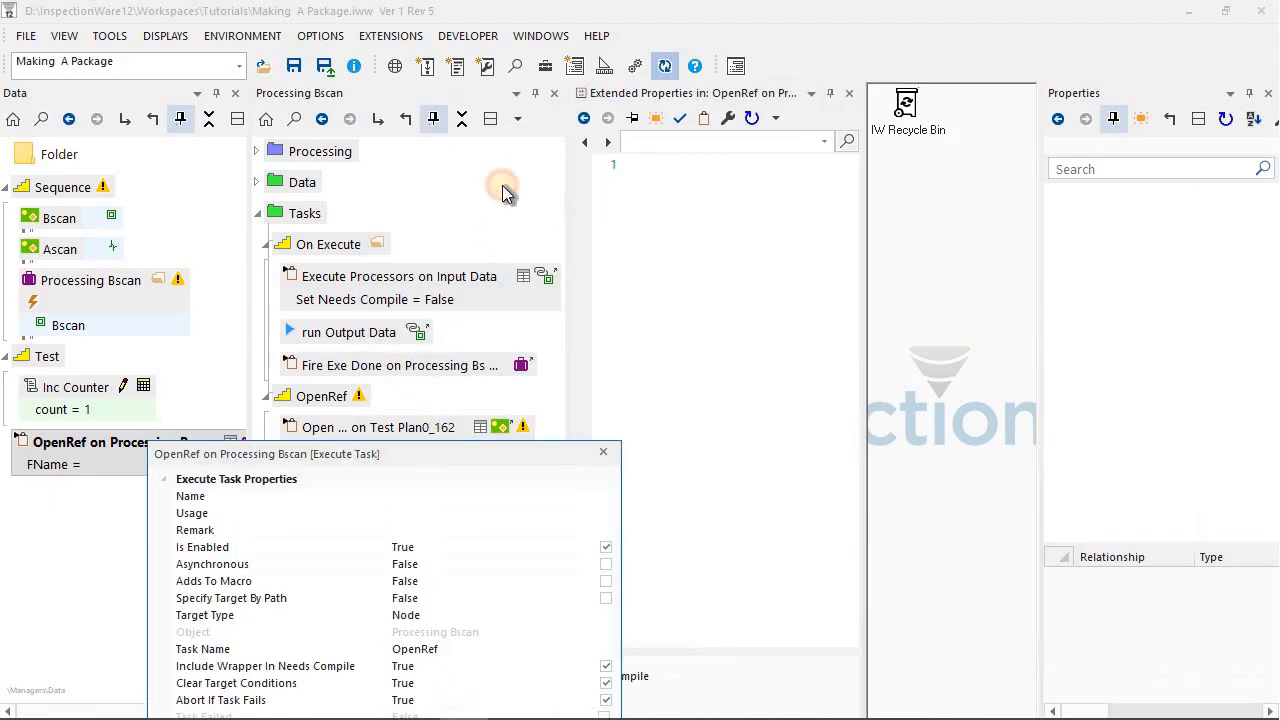
left_click(513, 551)
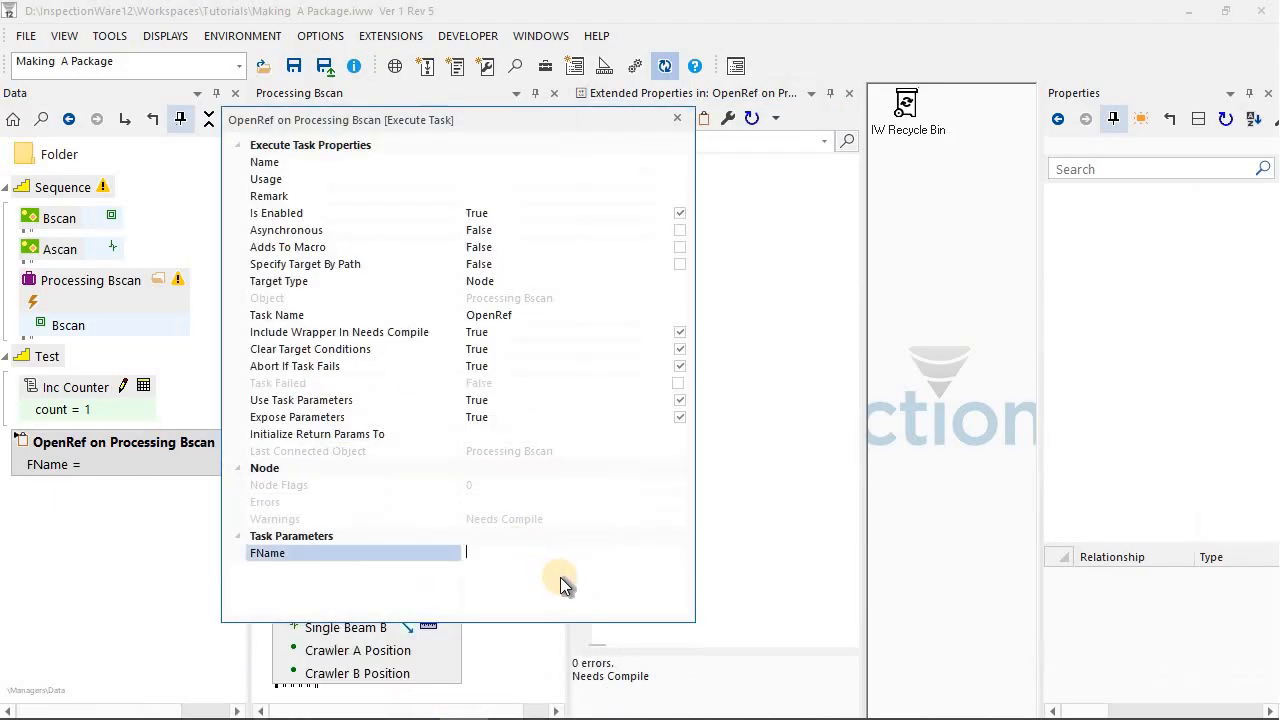
key("ctrl+v")
left_click(677, 118)
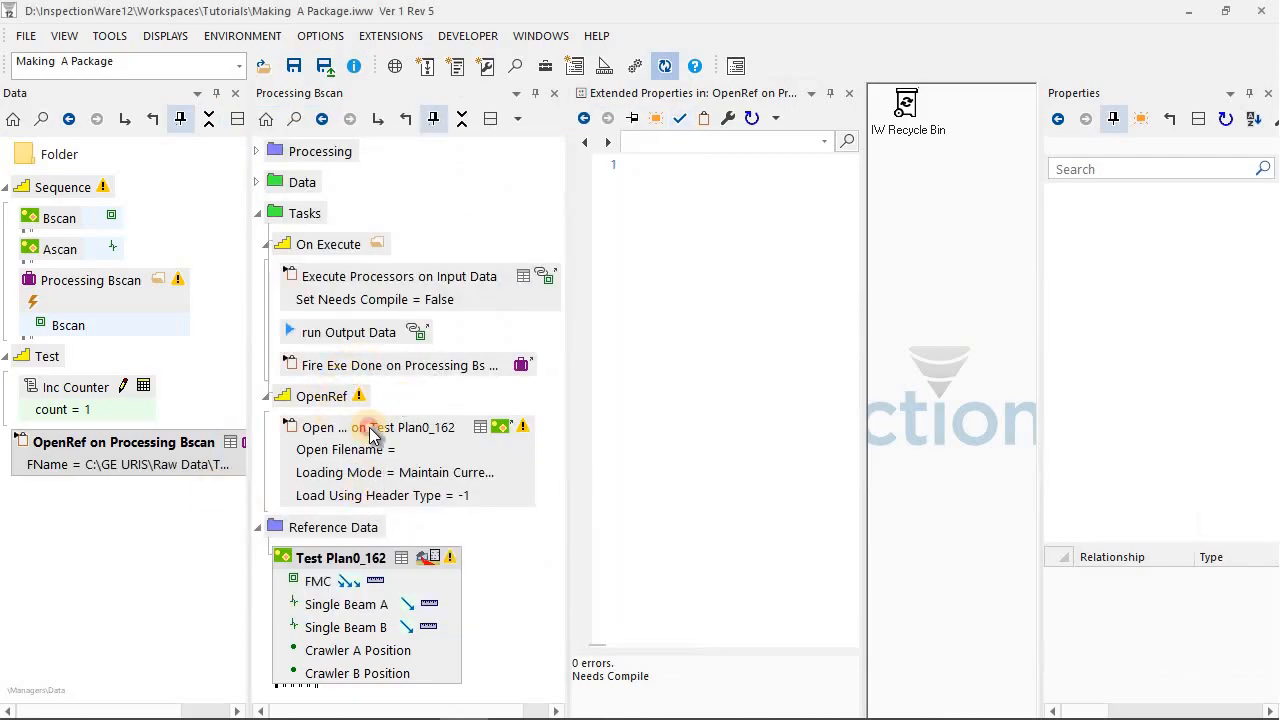
Link the Open Filename parameter of OpenRef's Open task to the sequence's FName property with =..\__this__.FName.
left_click(321, 398)
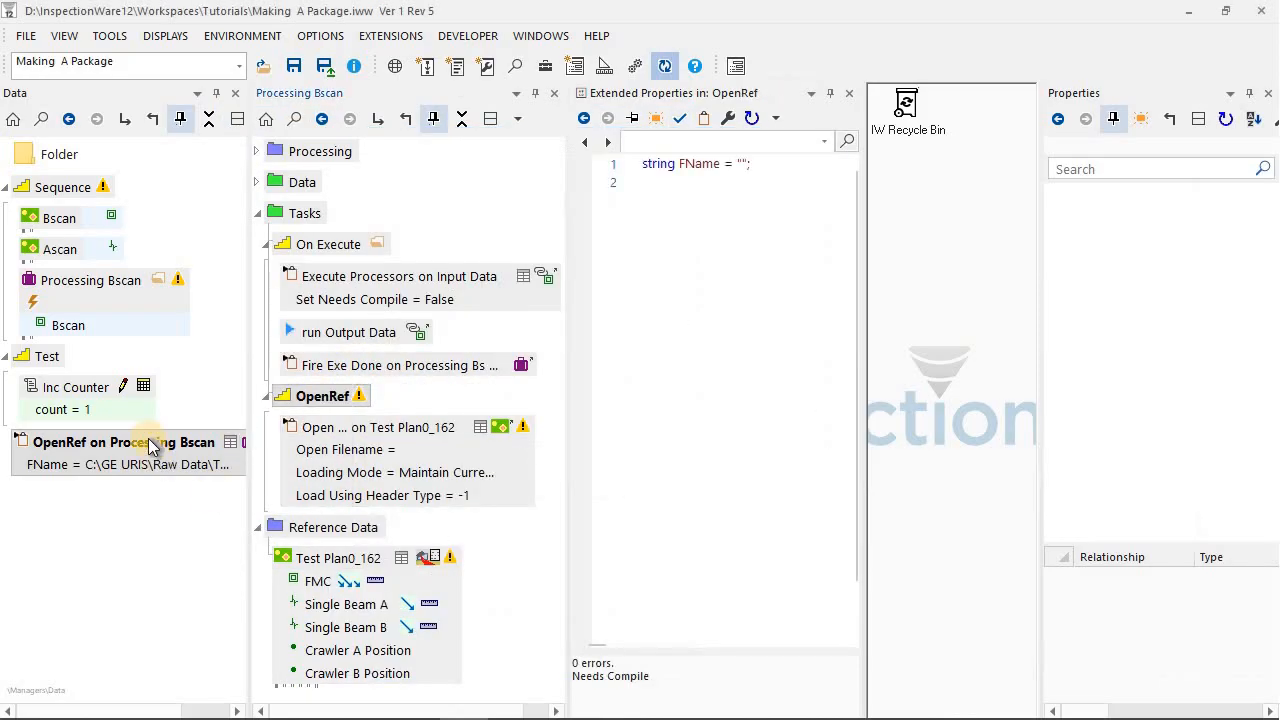
left_click(320, 427)
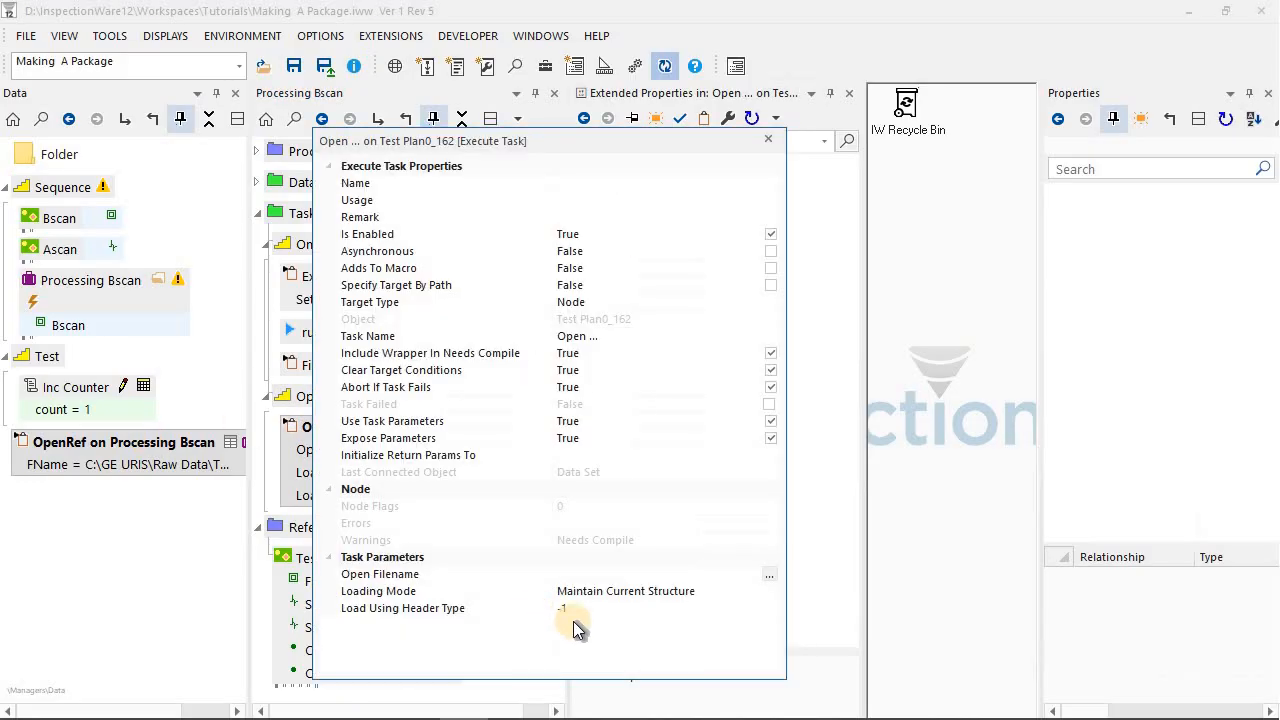
left_click(656, 574)
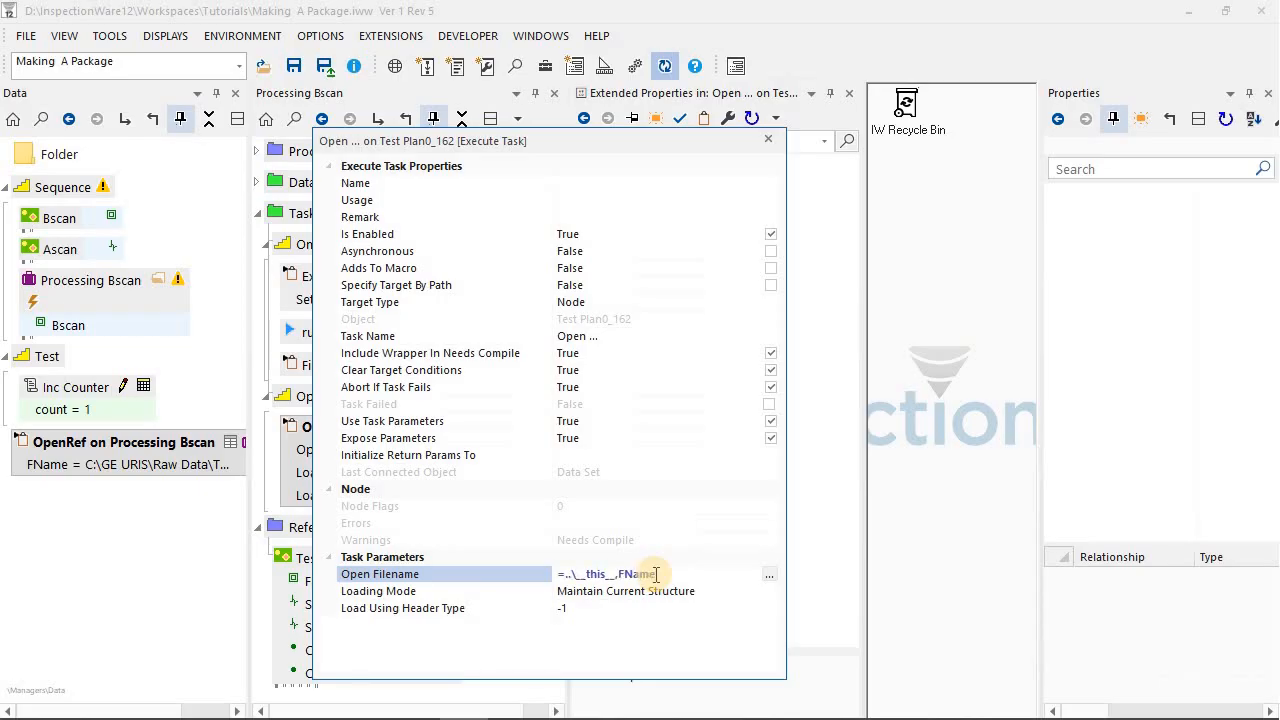
left_click(303, 396)
double_click(305, 397)
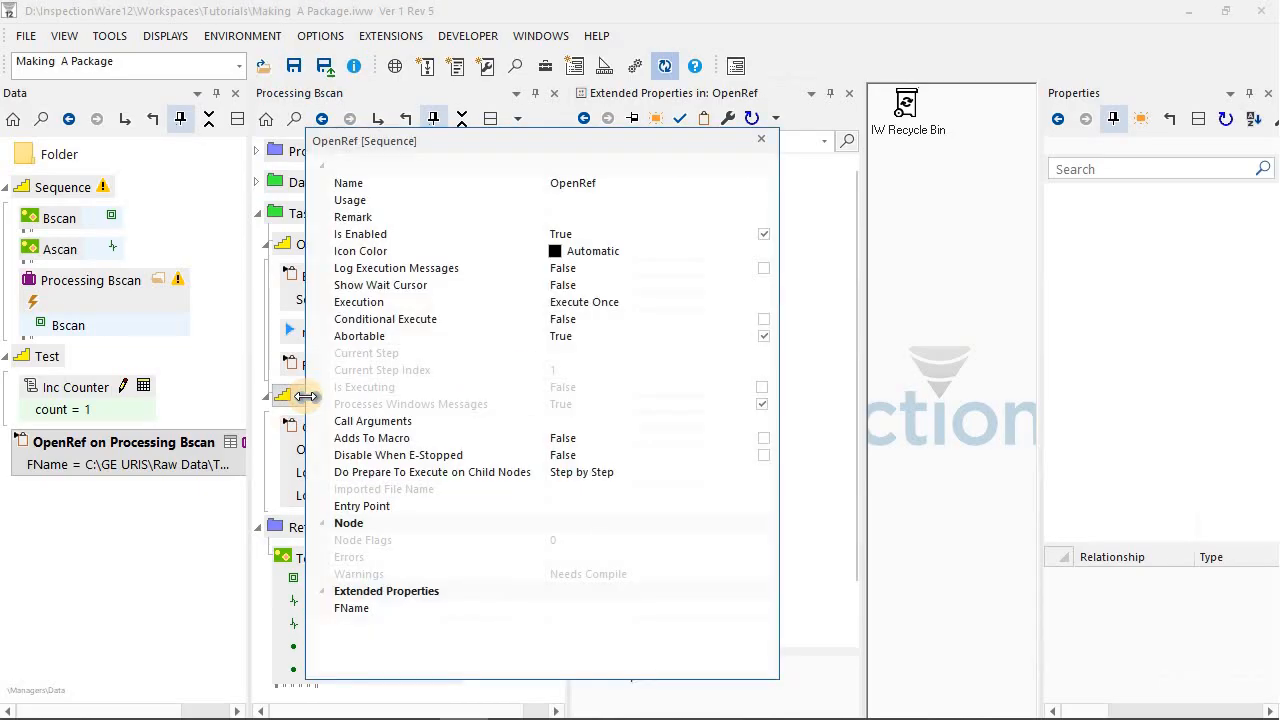
double_click(299, 425)
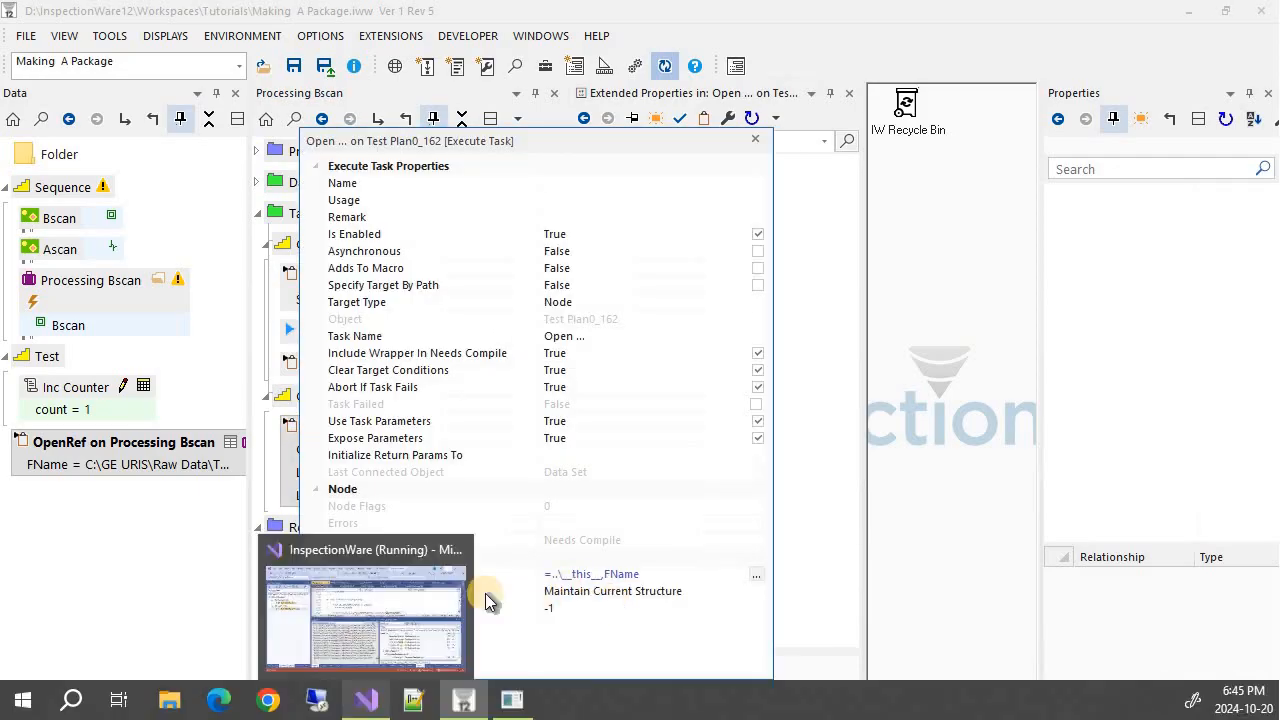
left_click(604, 574)
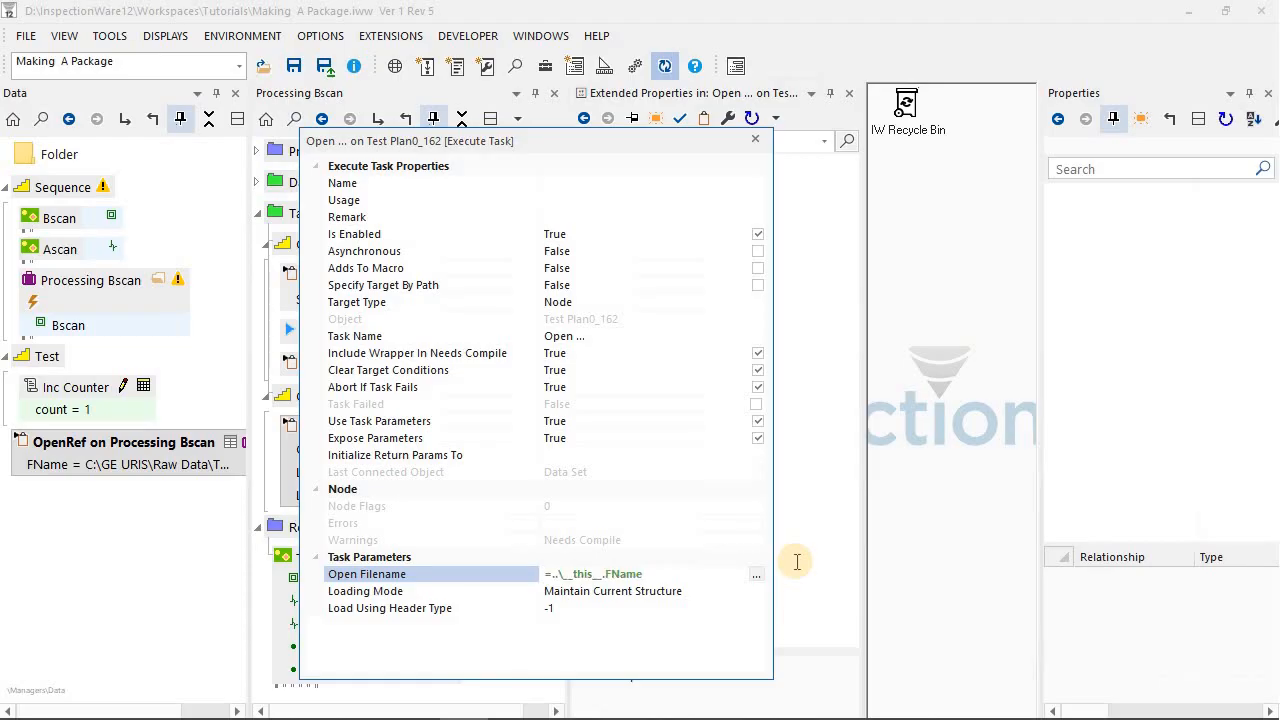
left_click(762, 136)
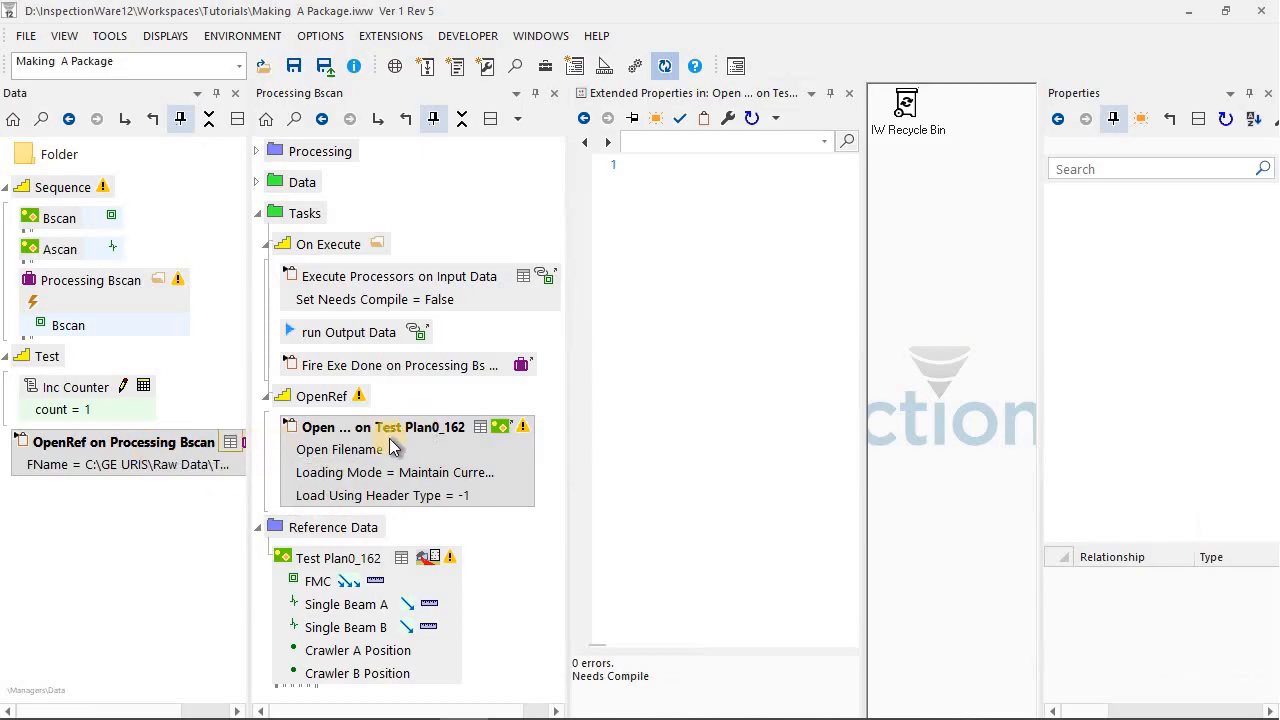
Execute the OpenRef on Processing Bscan task to test opening the reference file through the FName parameter.
right_click(167, 452)
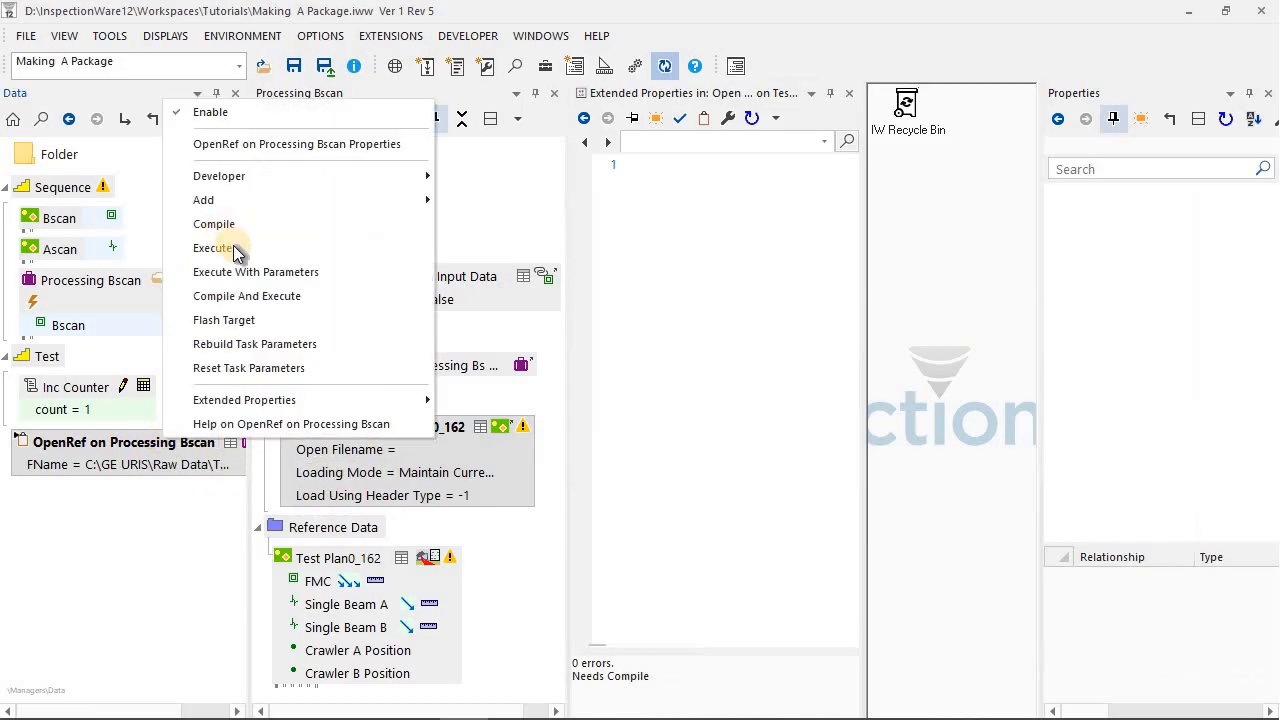
left_click(237, 253)
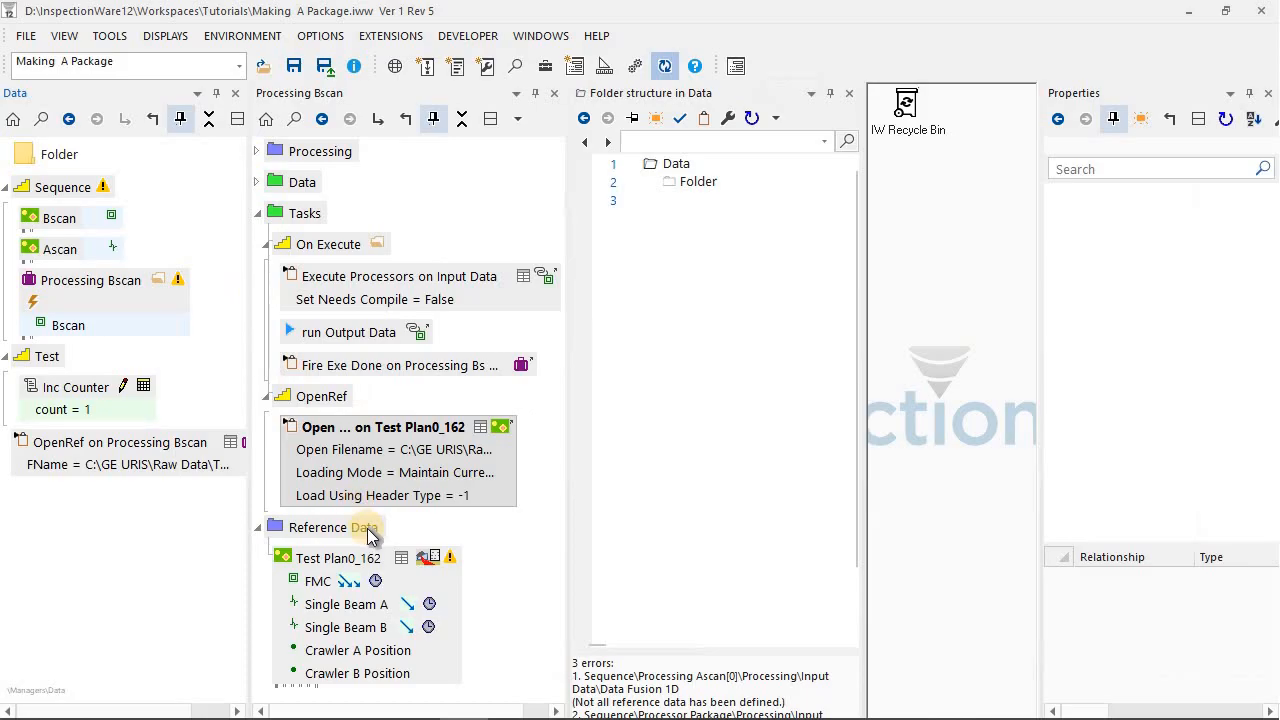
left_click(360, 557)
right_click(359, 552)
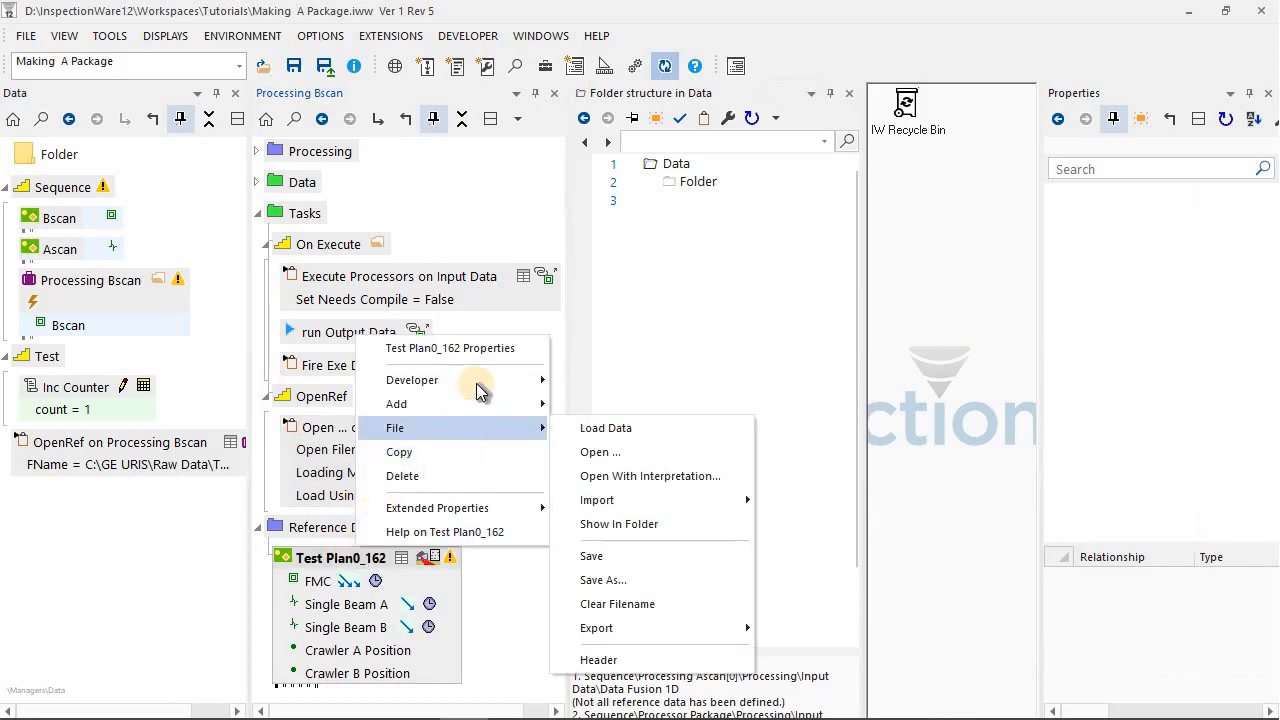
mouse_move(480, 393)
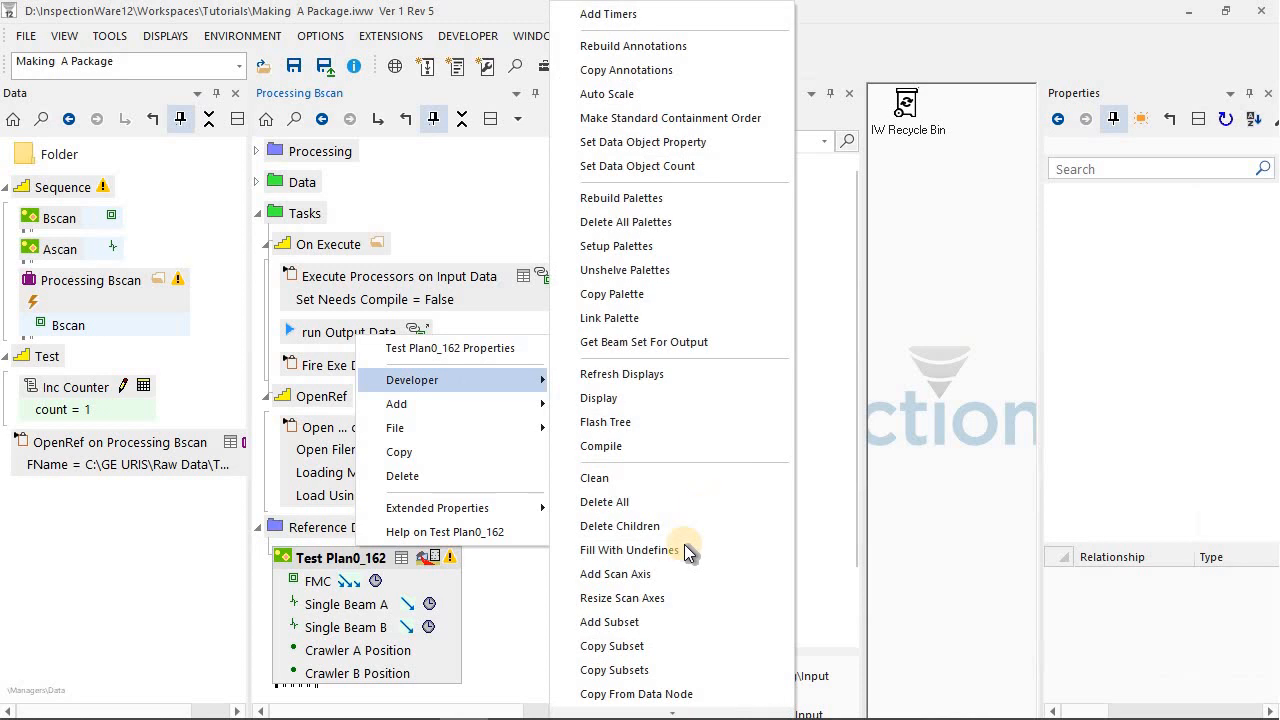
left_click(685, 713)
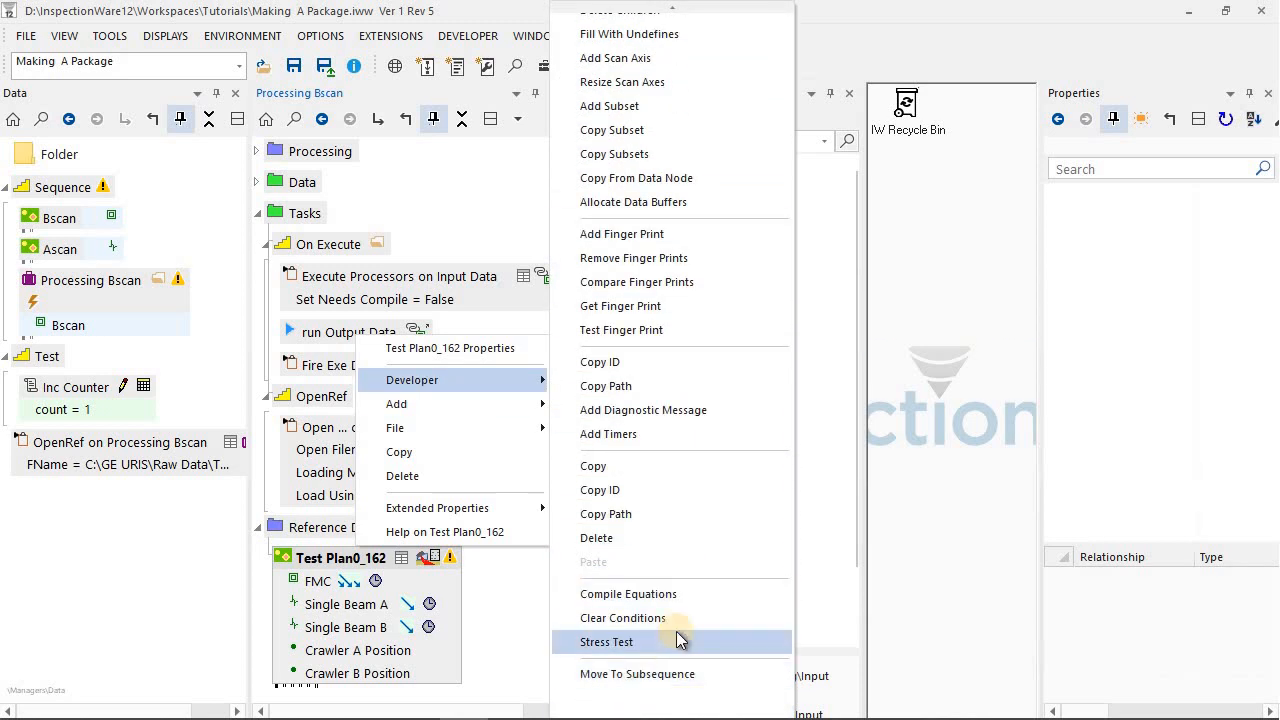
left_click(324, 440)
Delete the Test Plan0_162 data set and add a new empty Data Set to the Reference Data folder.
left_click_drag(306, 585, 905, 112)
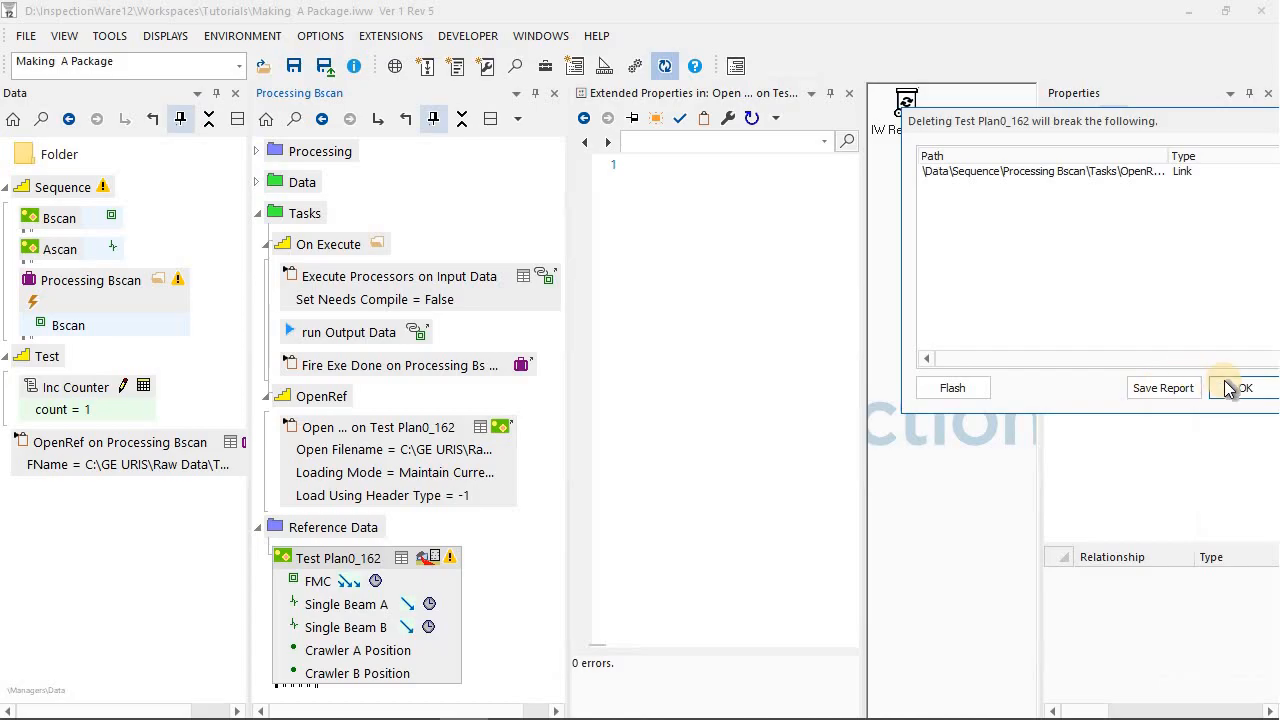
left_click(1215, 396)
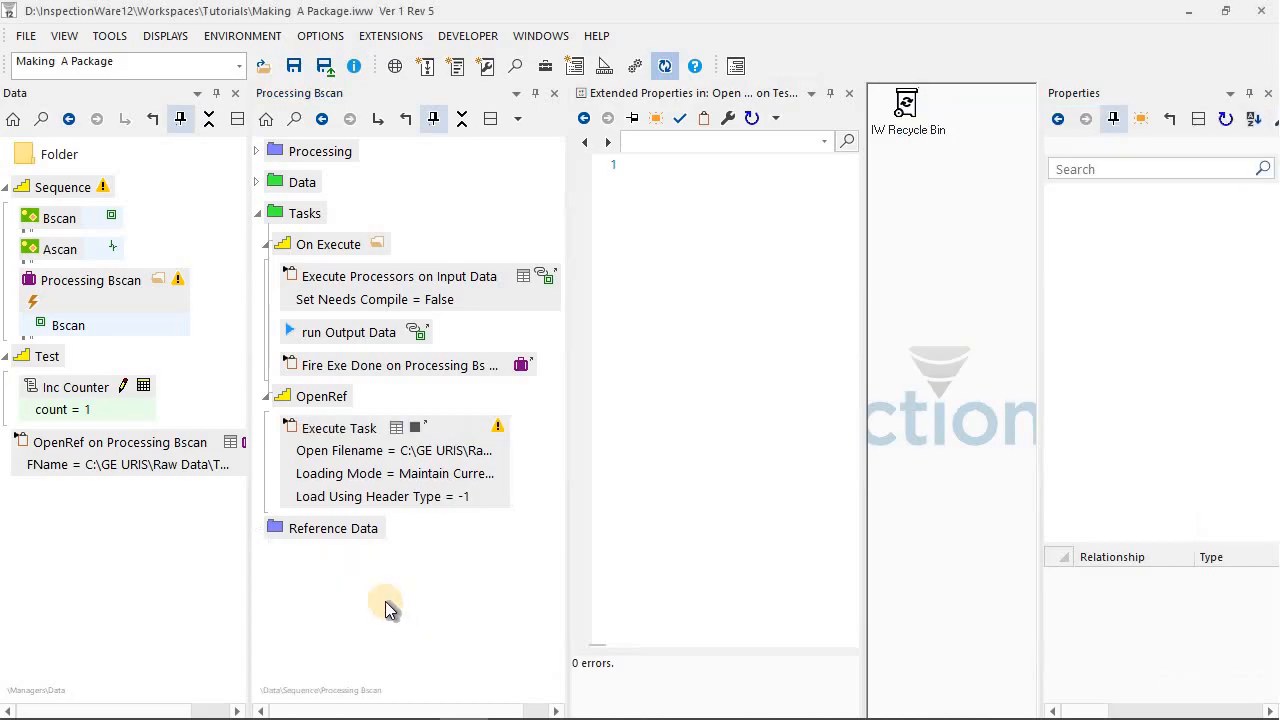
right_click(330, 528)
mouse_move(470, 360)
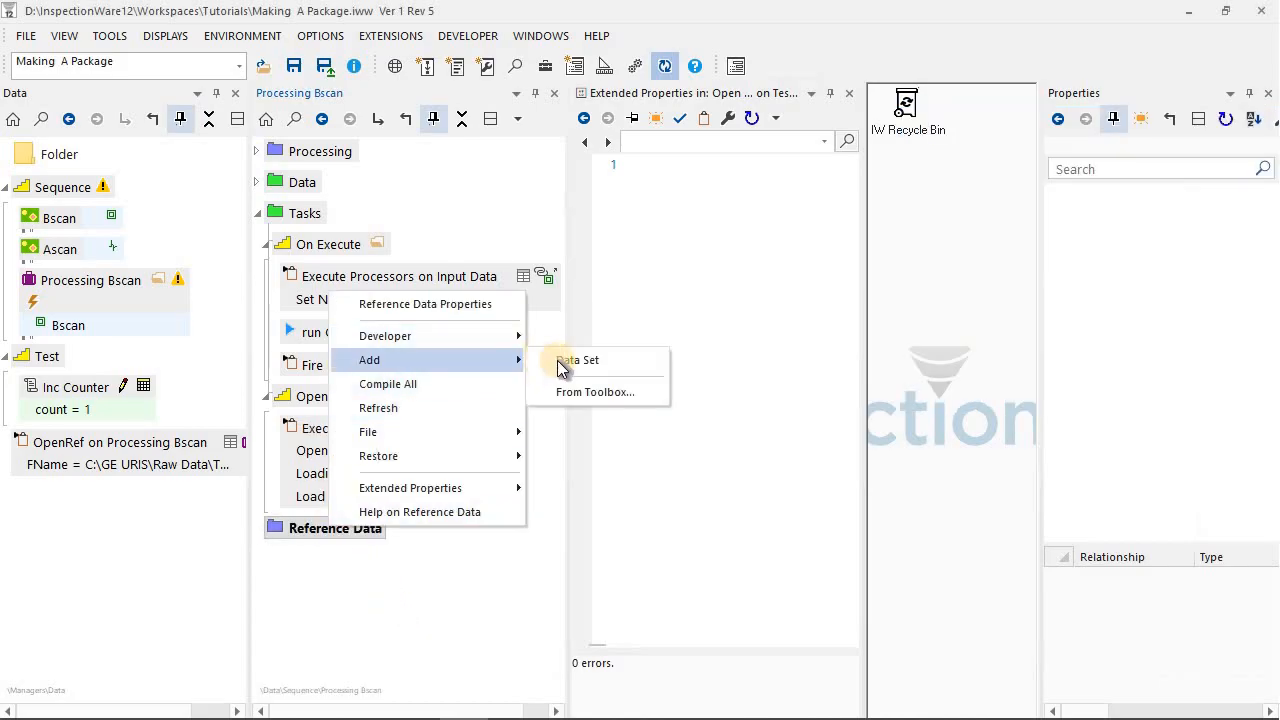
left_click(578, 360)
left_click(295, 563)
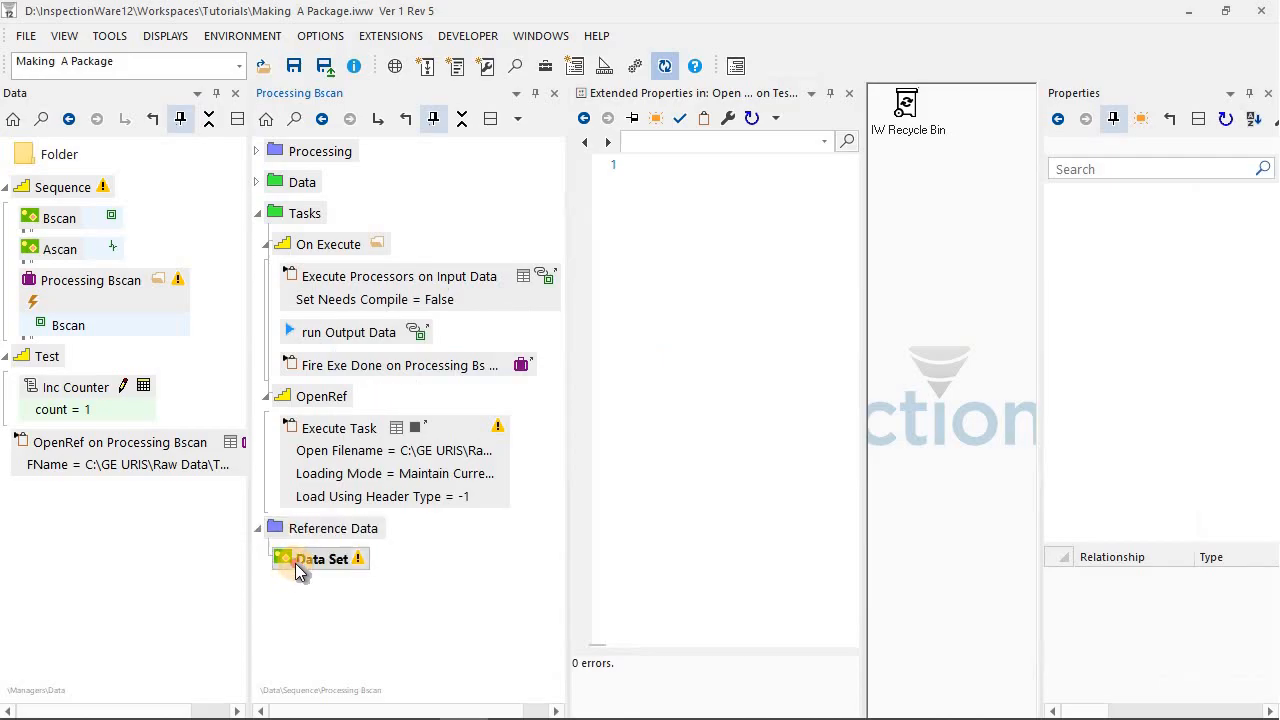
Retarget OpenRef's Execute Task to the new Data Set's Open command and execute OpenRef on Processing Bscan to load the reference file.
right_click(298, 561)
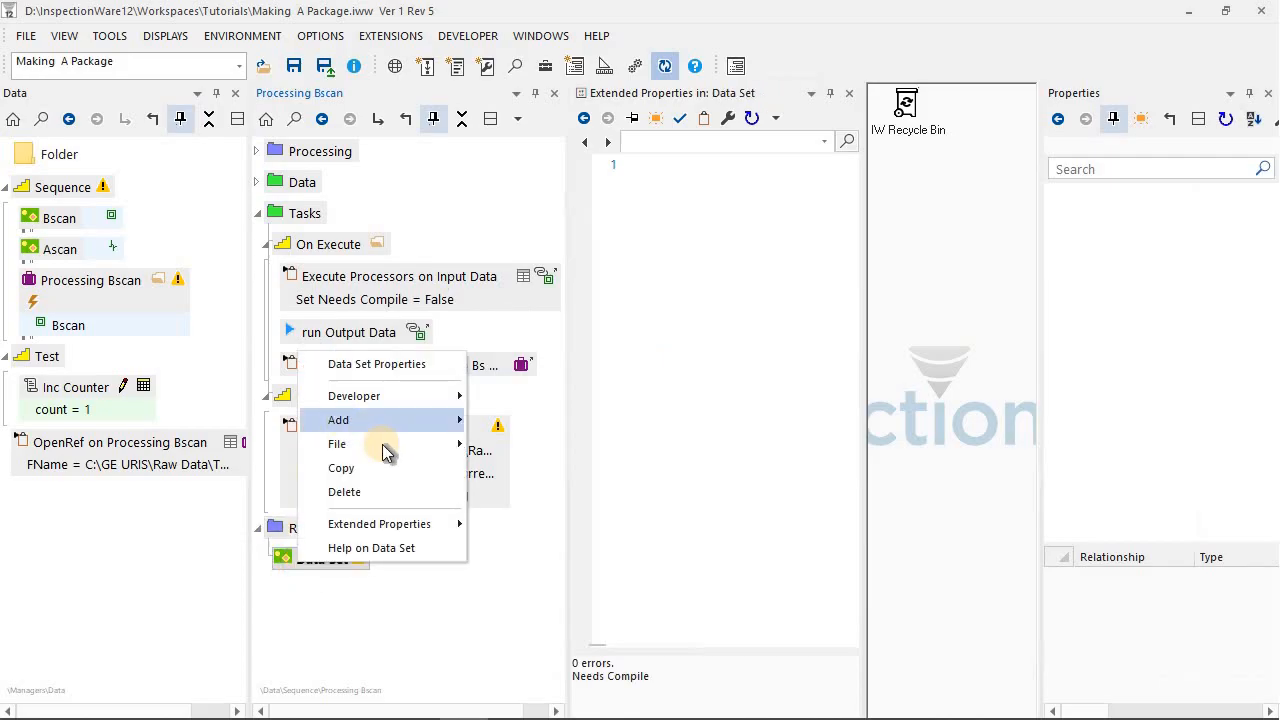
mouse_move(385, 450)
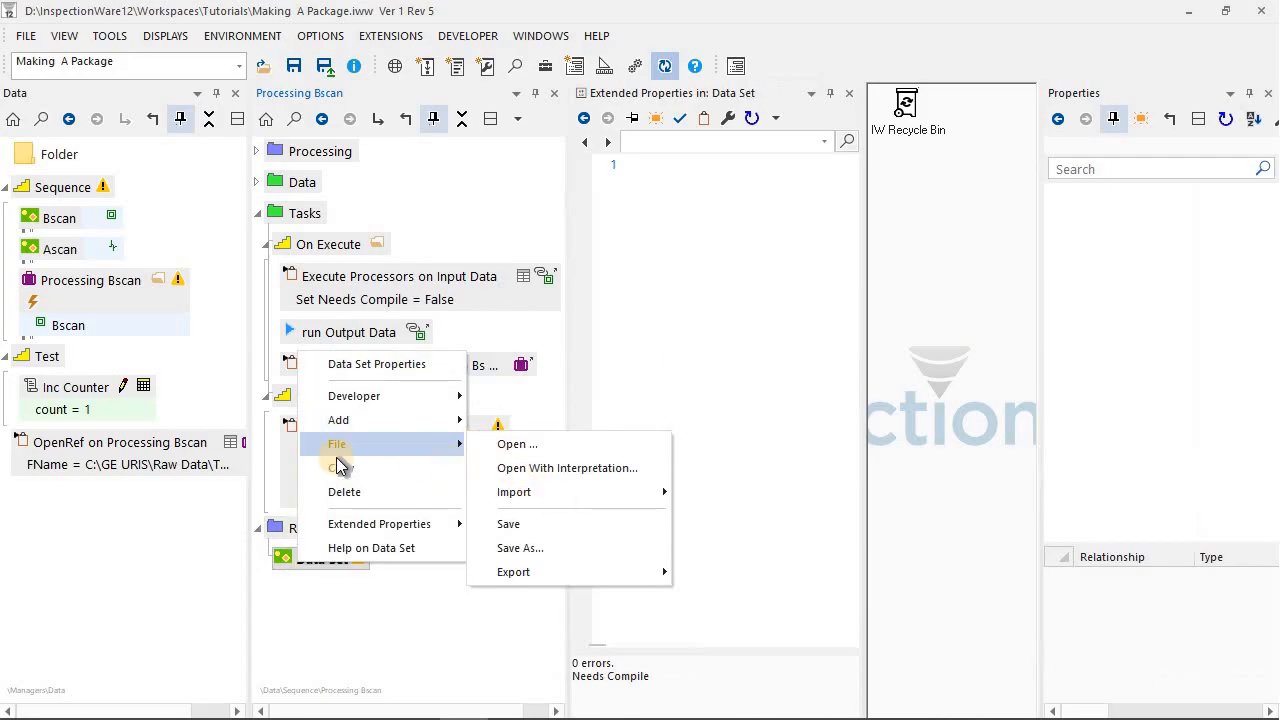
left_click(511, 450)
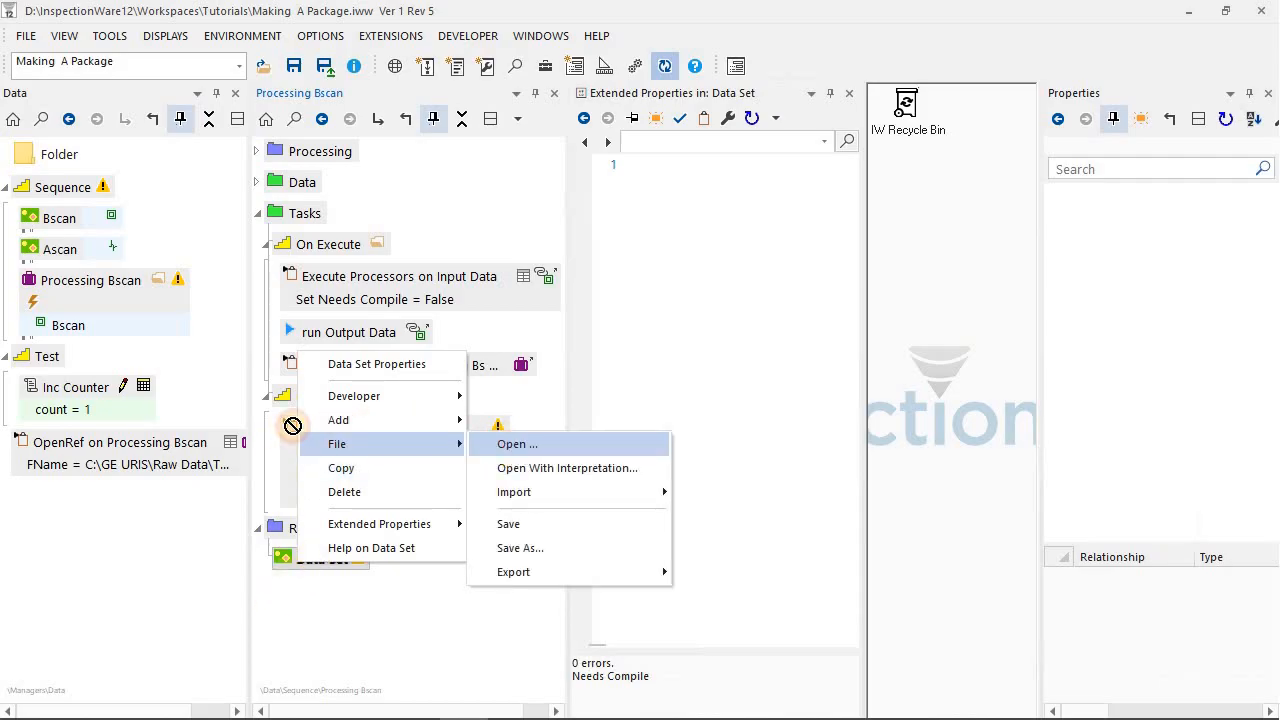
left_click(508, 444)
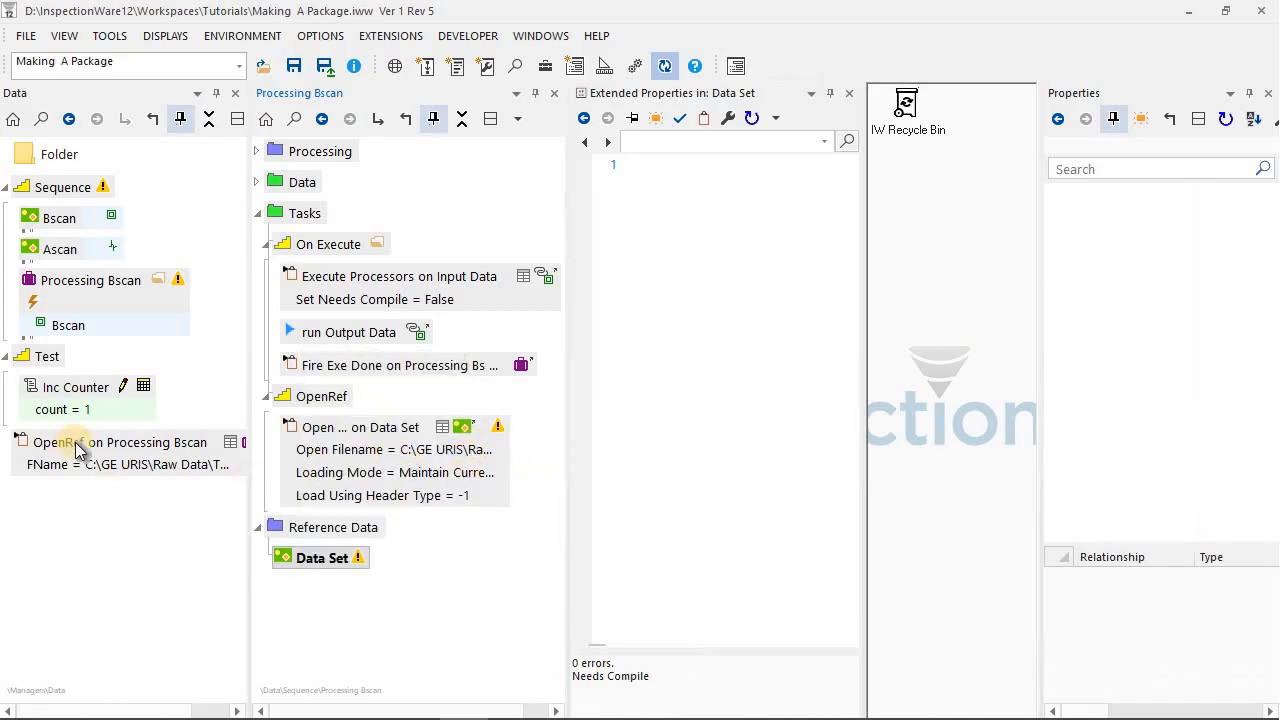
right_click(118, 470)
left_click(190, 252)
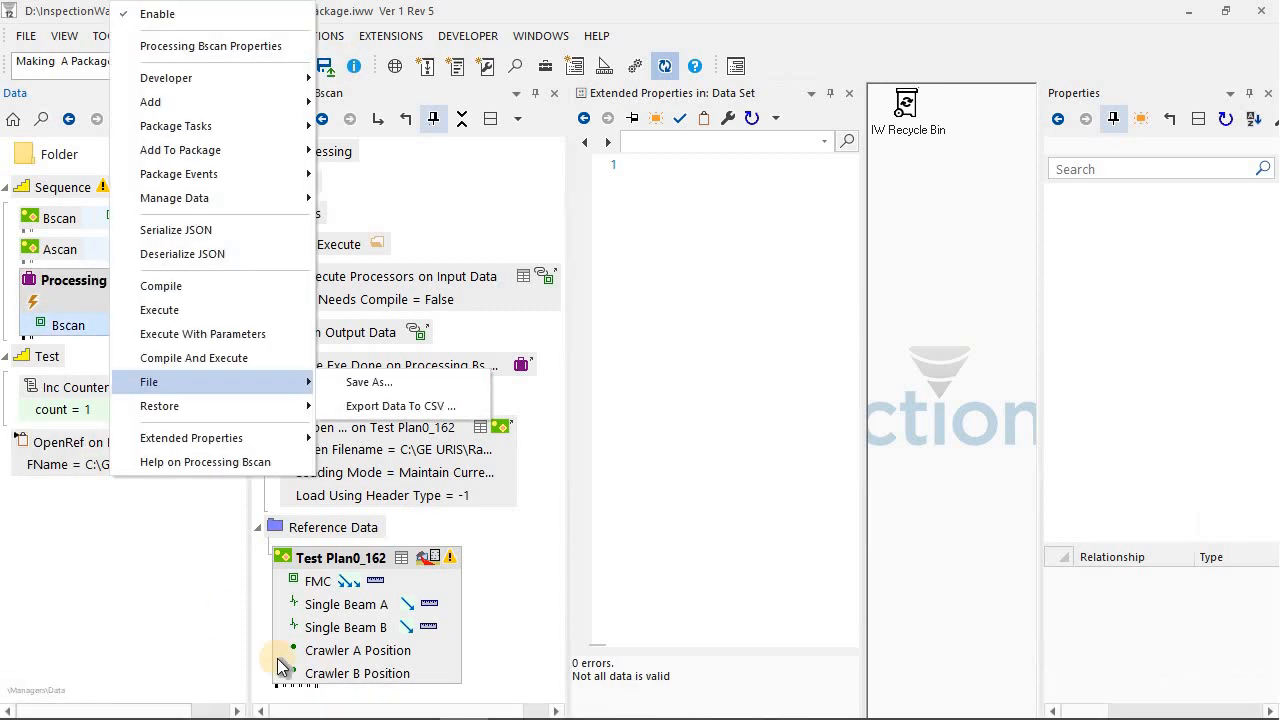
left_click(337, 538)
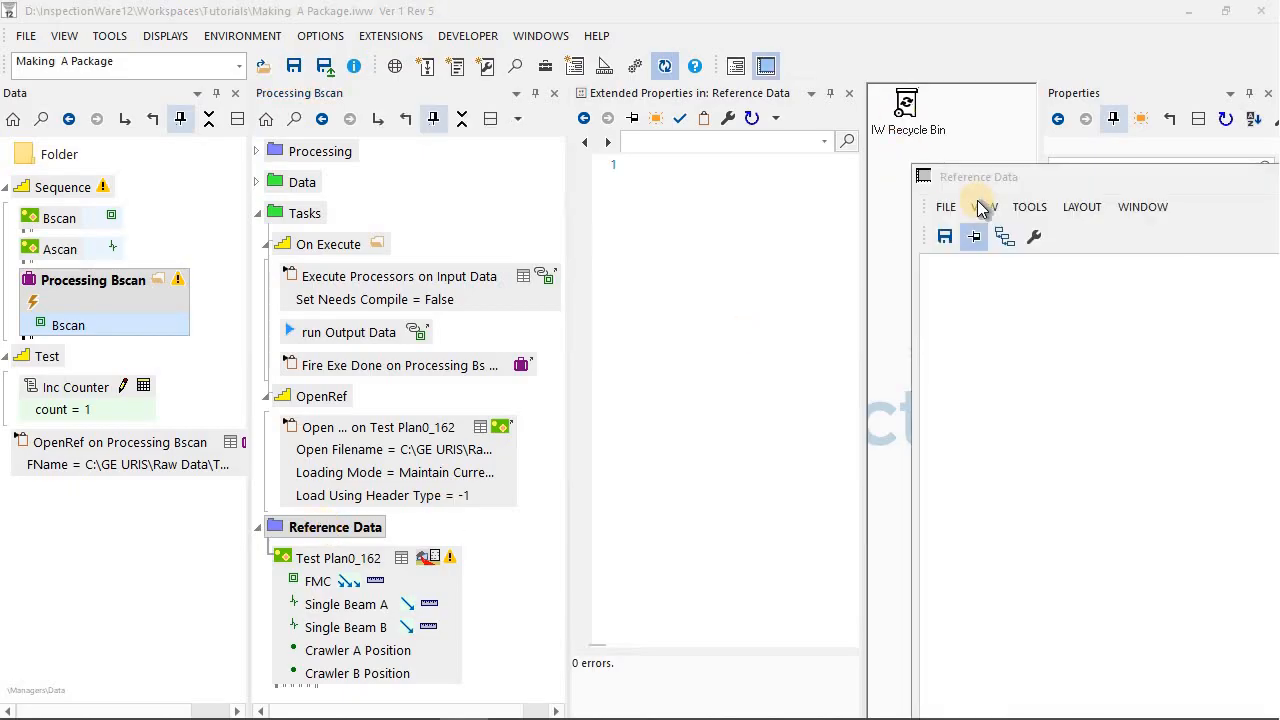
left_click_drag(1000, 179, 850, 230)
right_click(850, 232)
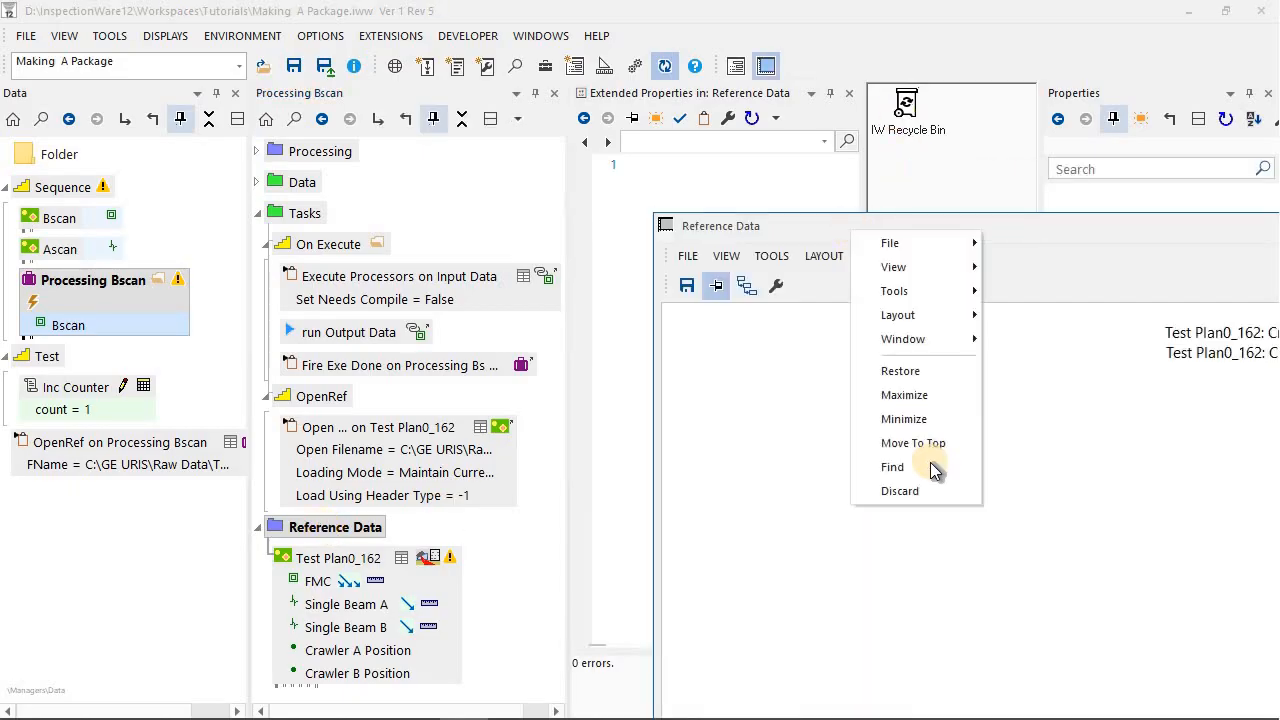
left_click(931, 492)
Delete the Reference Data folder and the OpenRef sequence from the Processing Bscan package.
left_click_drag(337, 533, 908, 114)
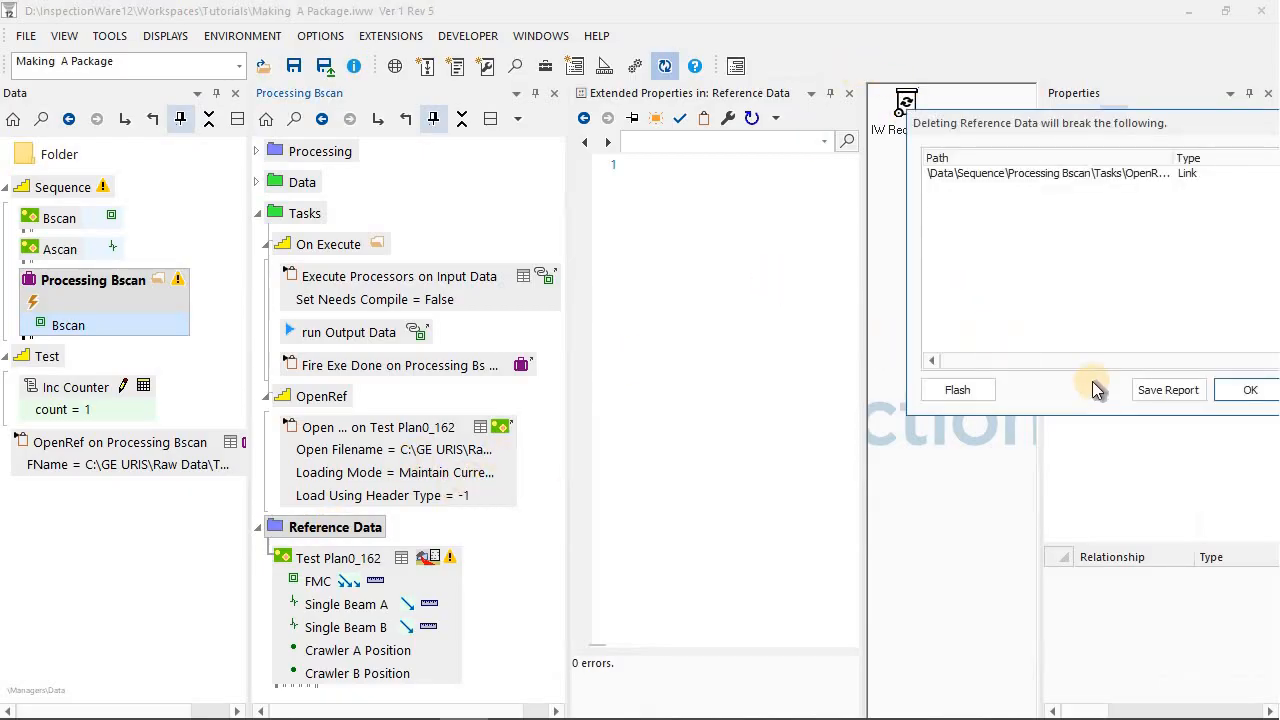
left_click(1250, 390)
left_click_drag(770, 223, 909, 110)
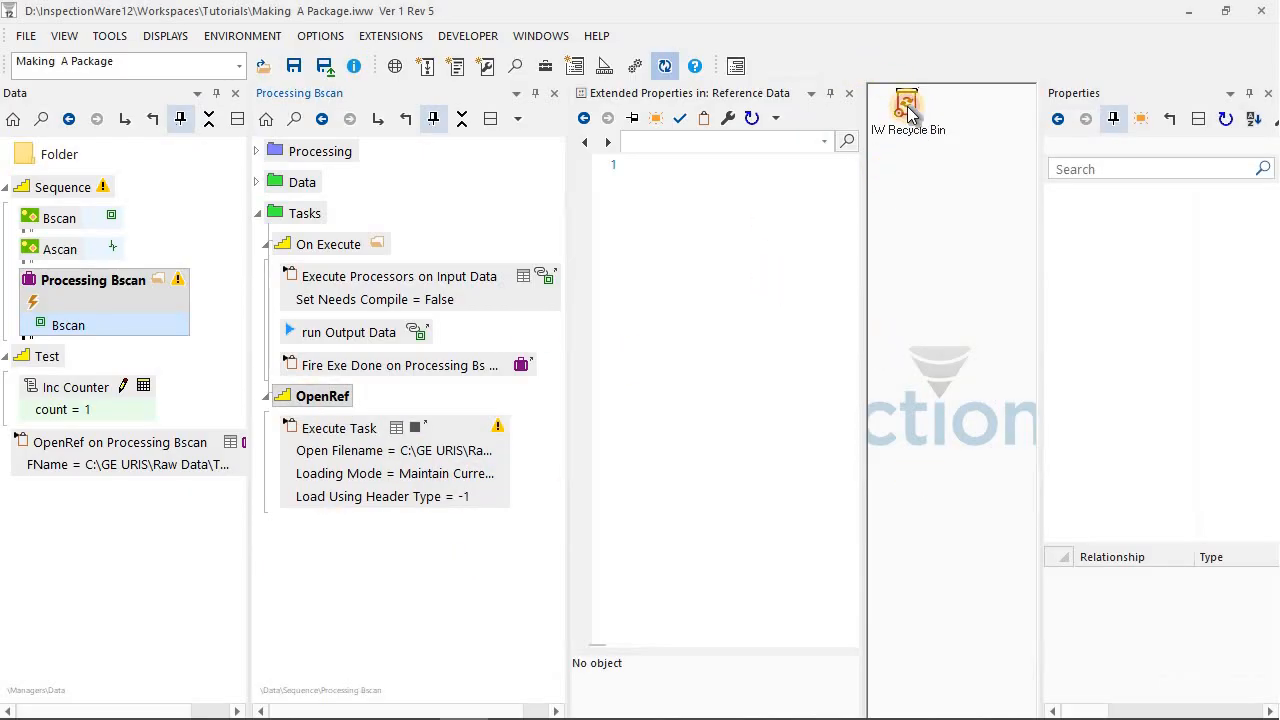
Add a drag source bound to Output Data to the Processing Bscan package, and discard the display opened to test it.
right_click(100, 279)
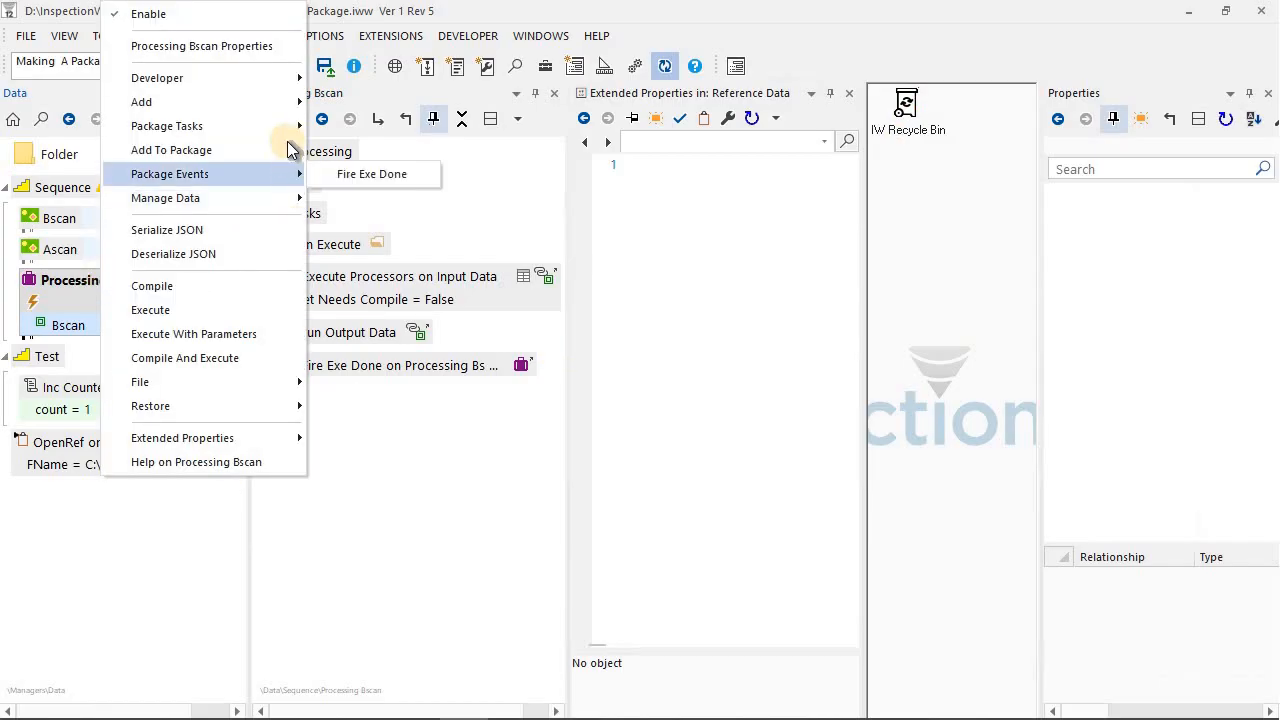
mouse_move(290, 150)
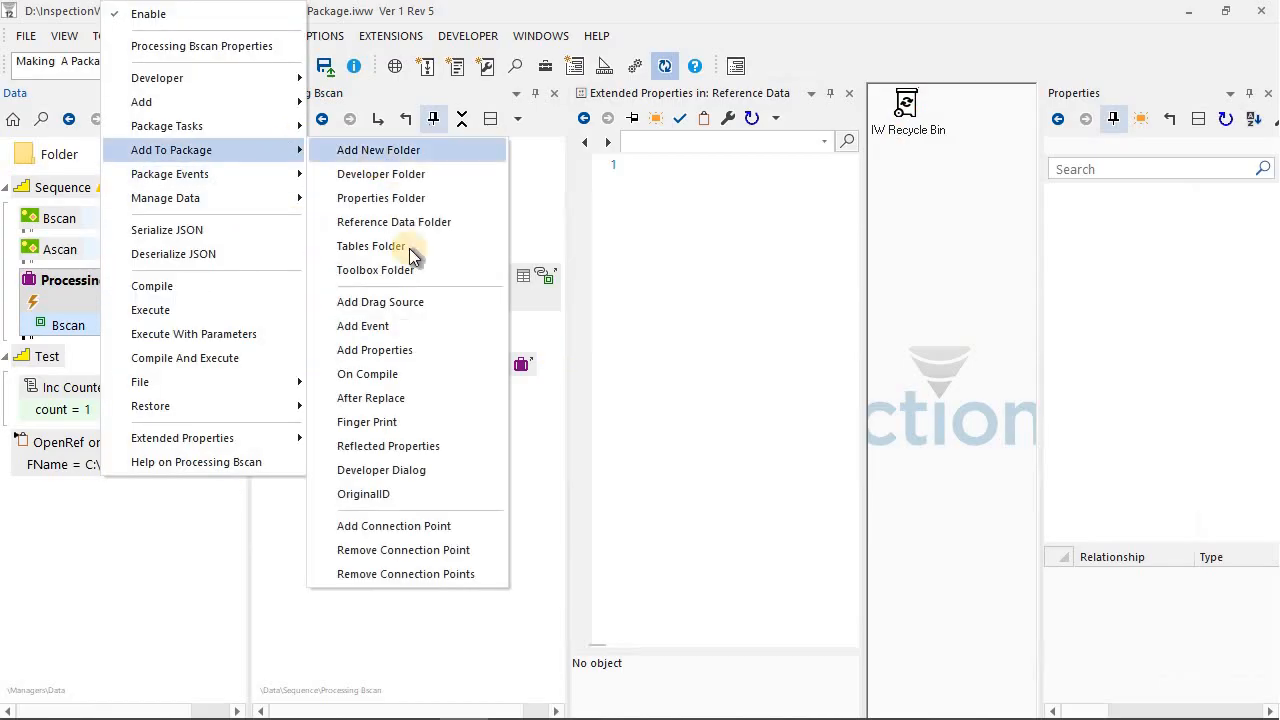
left_click(413, 302)
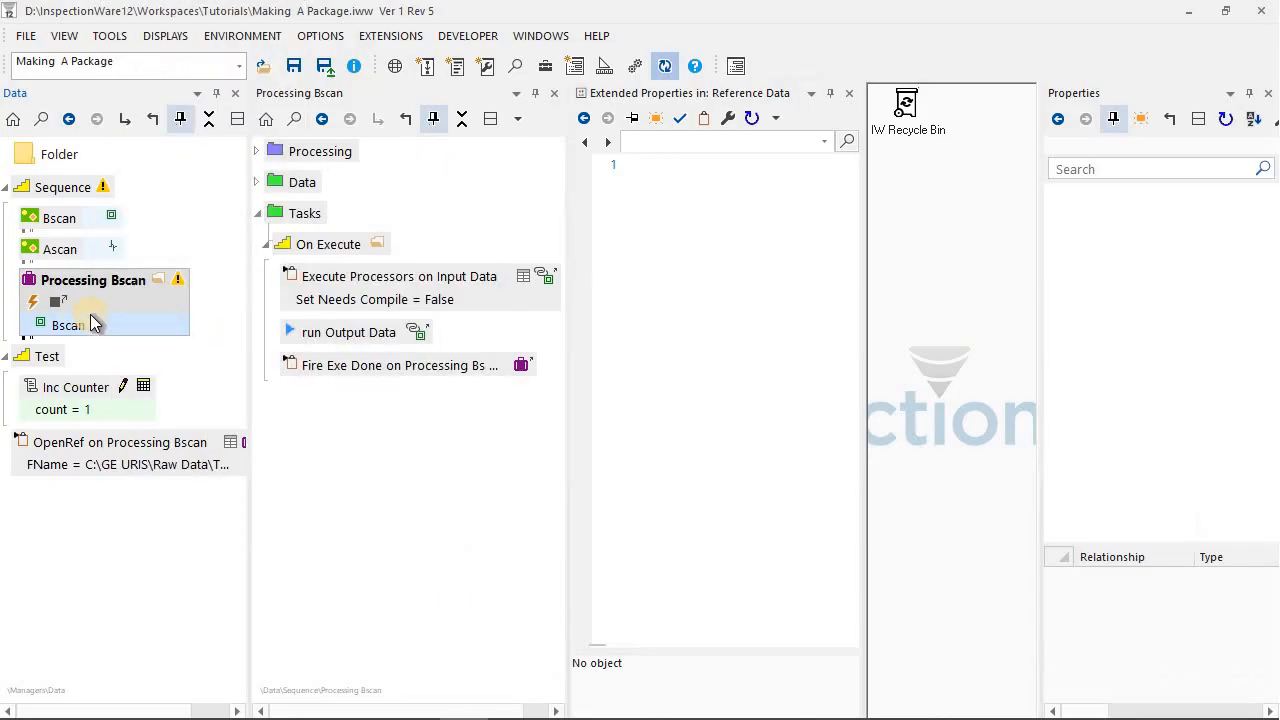
left_click(257, 182)
left_click_drag(318, 237, 920, 294)
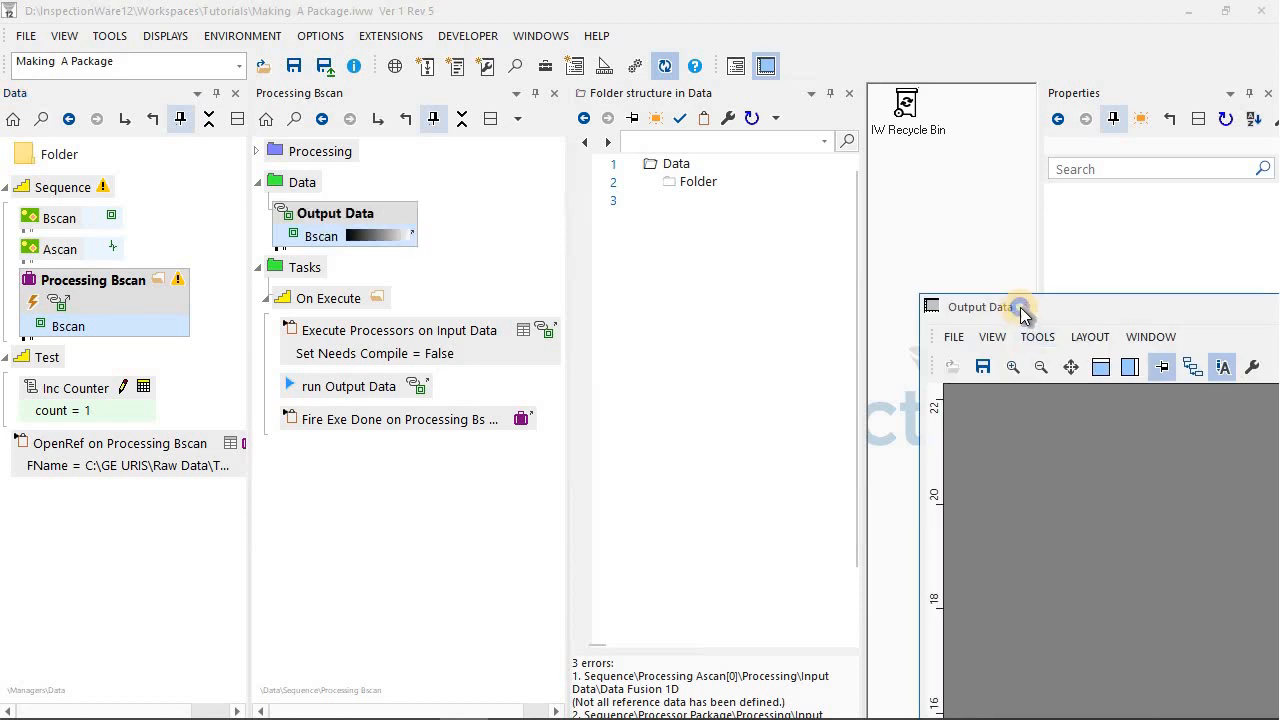
right_click(1066, 433)
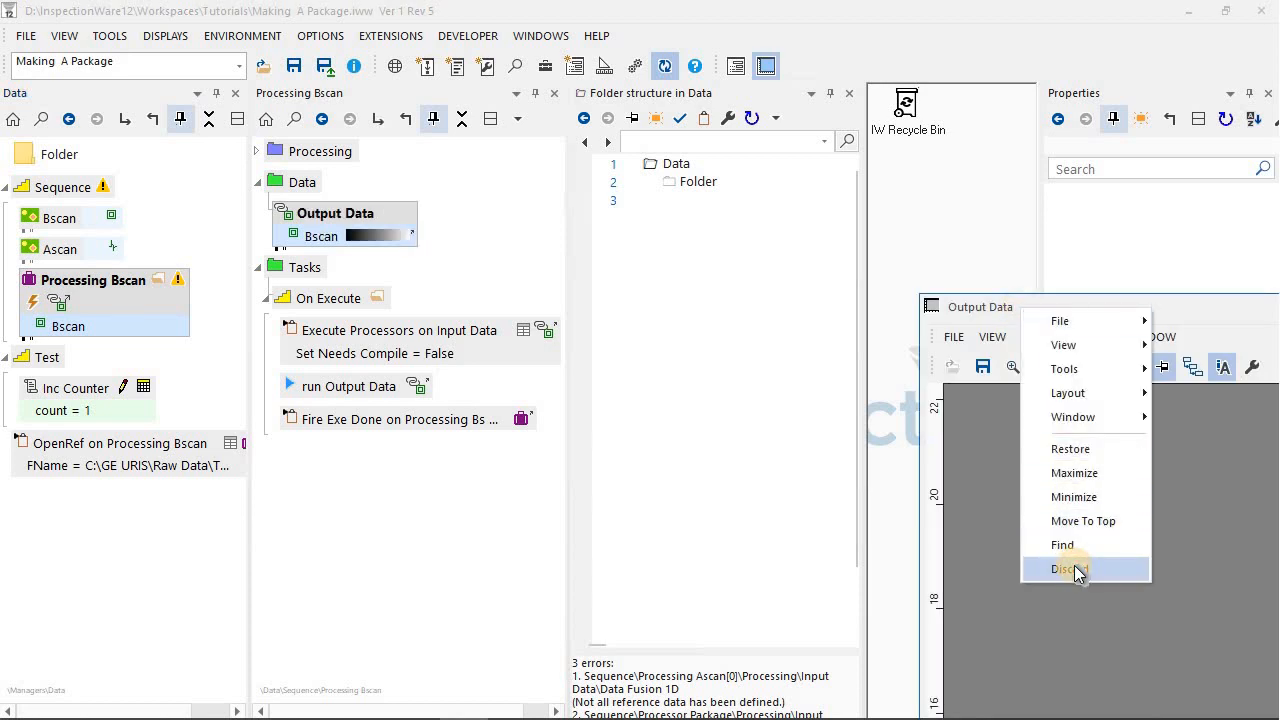
left_click(1074, 565)
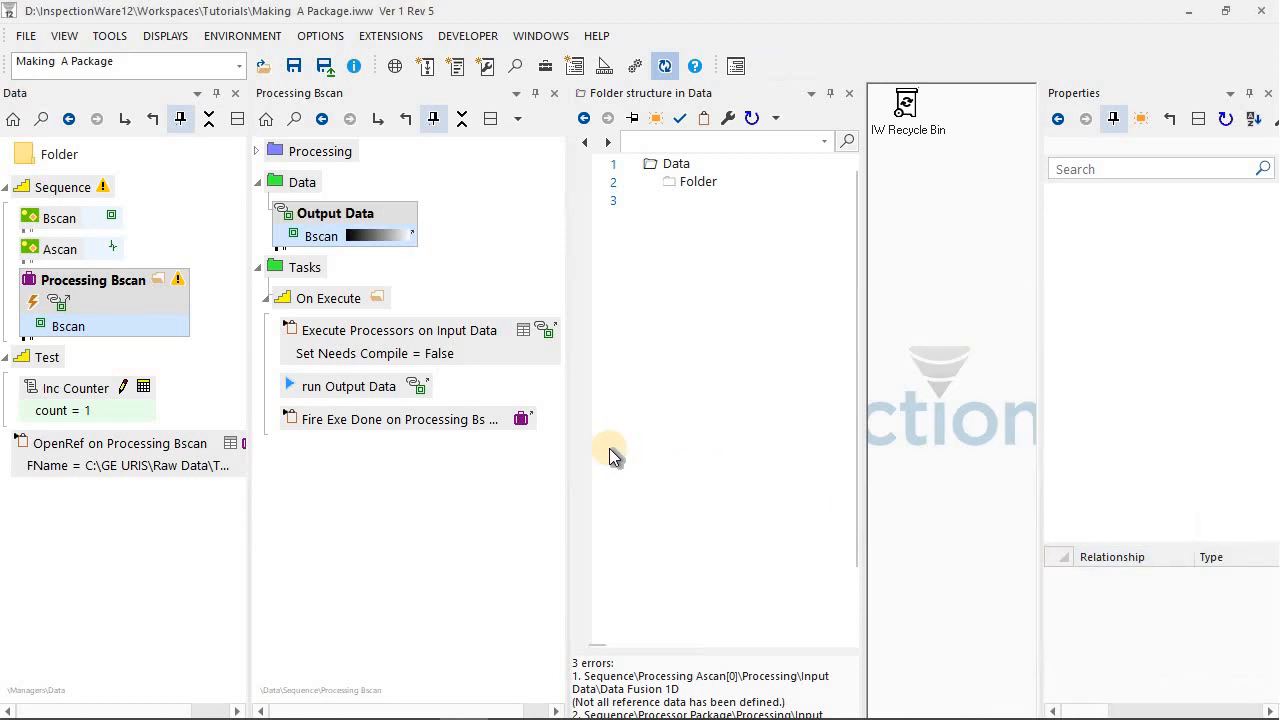
Add a connection point to the Processing Bscan package and connect the Bscan data set to it.
right_click(92, 280)
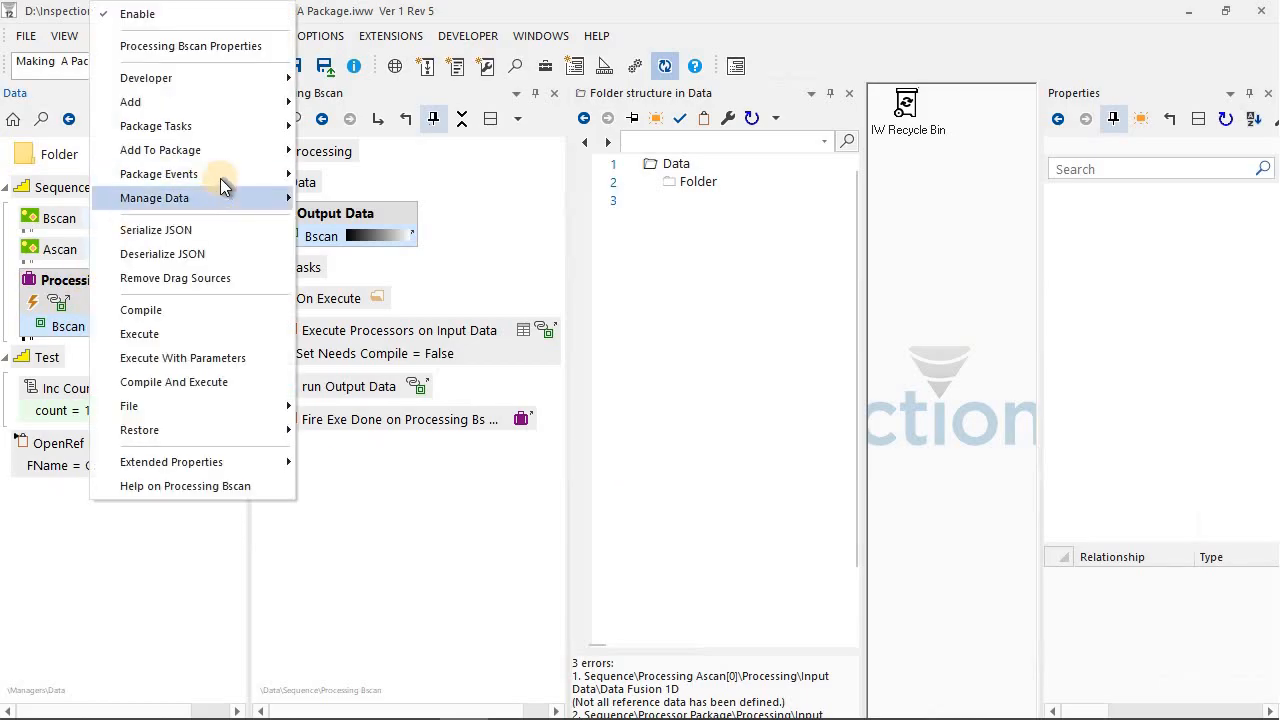
left_click(249, 147)
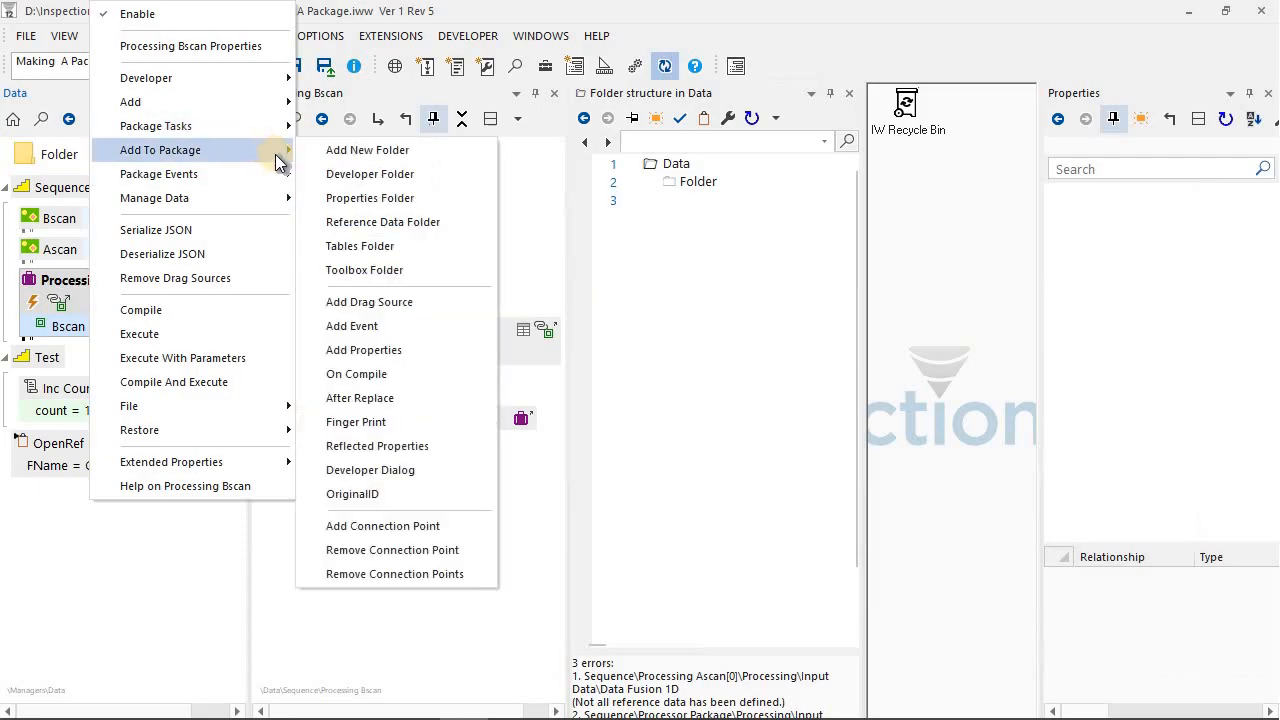
left_click(429, 524)
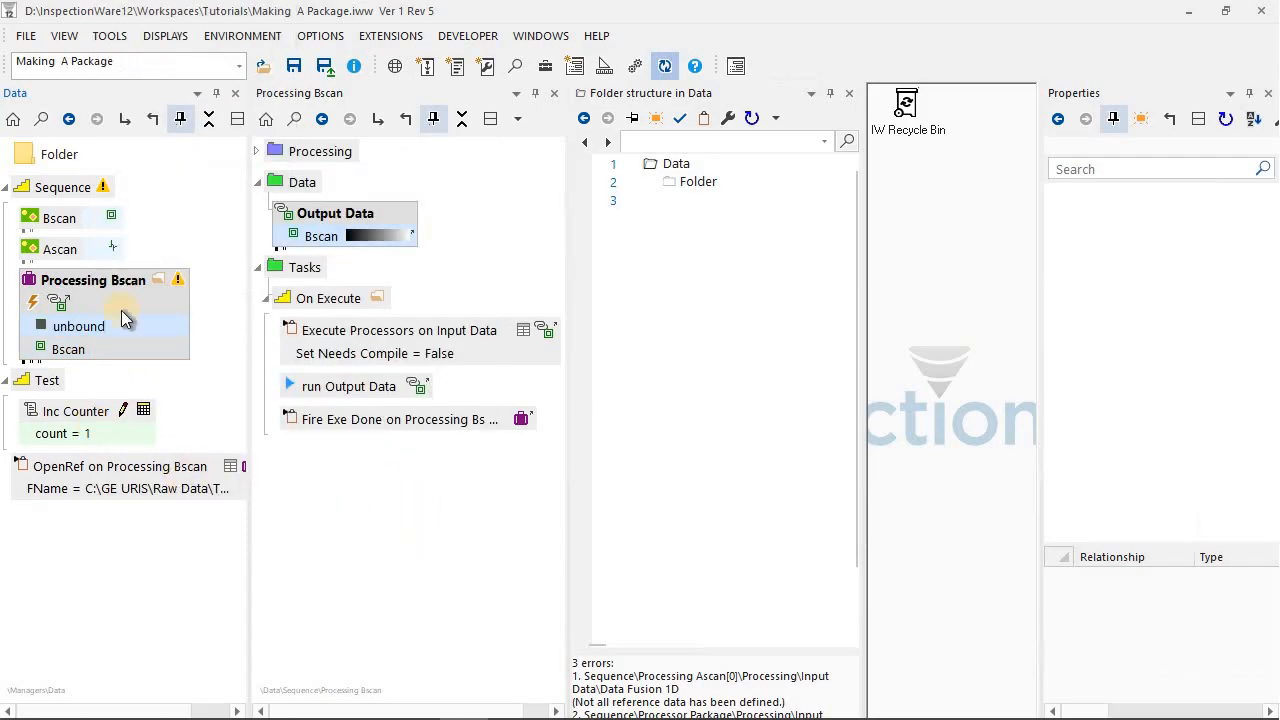
left_click_drag(110, 215, 105, 330)
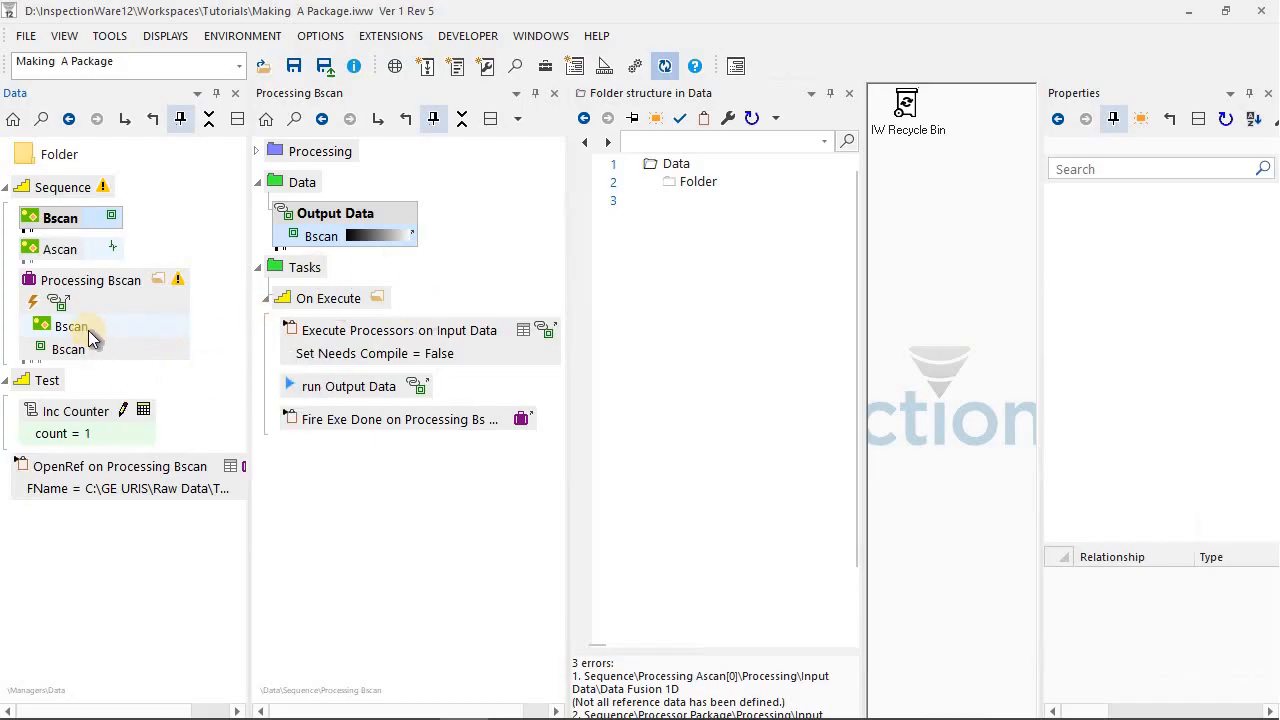
Remove the Bscan connection point from the Processing Bscan package.
right_click(107, 286)
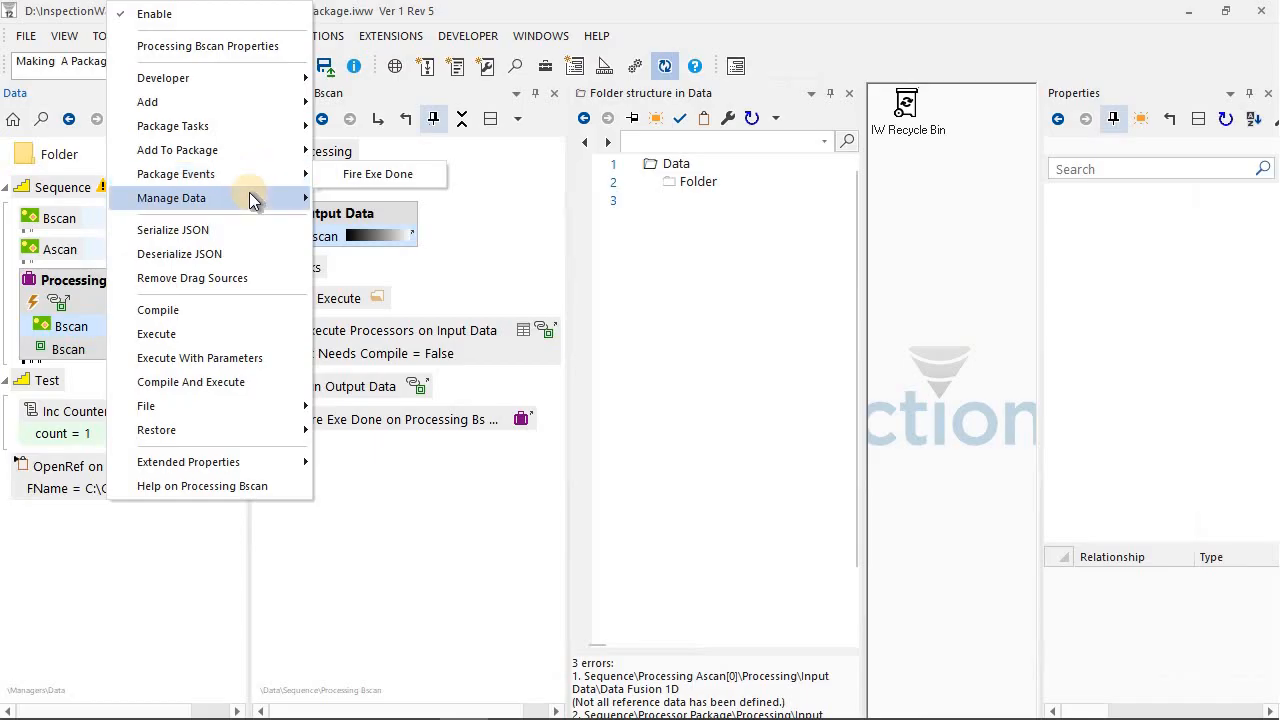
left_click(262, 158)
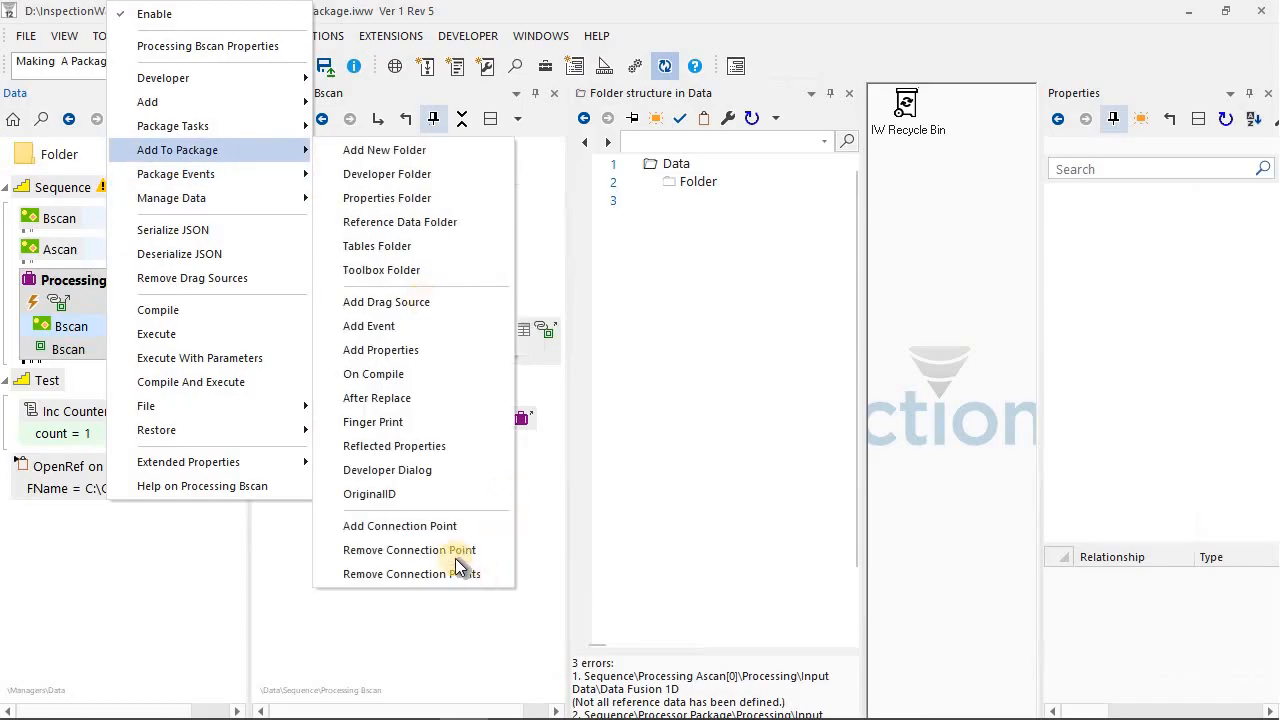
left_click(447, 549)
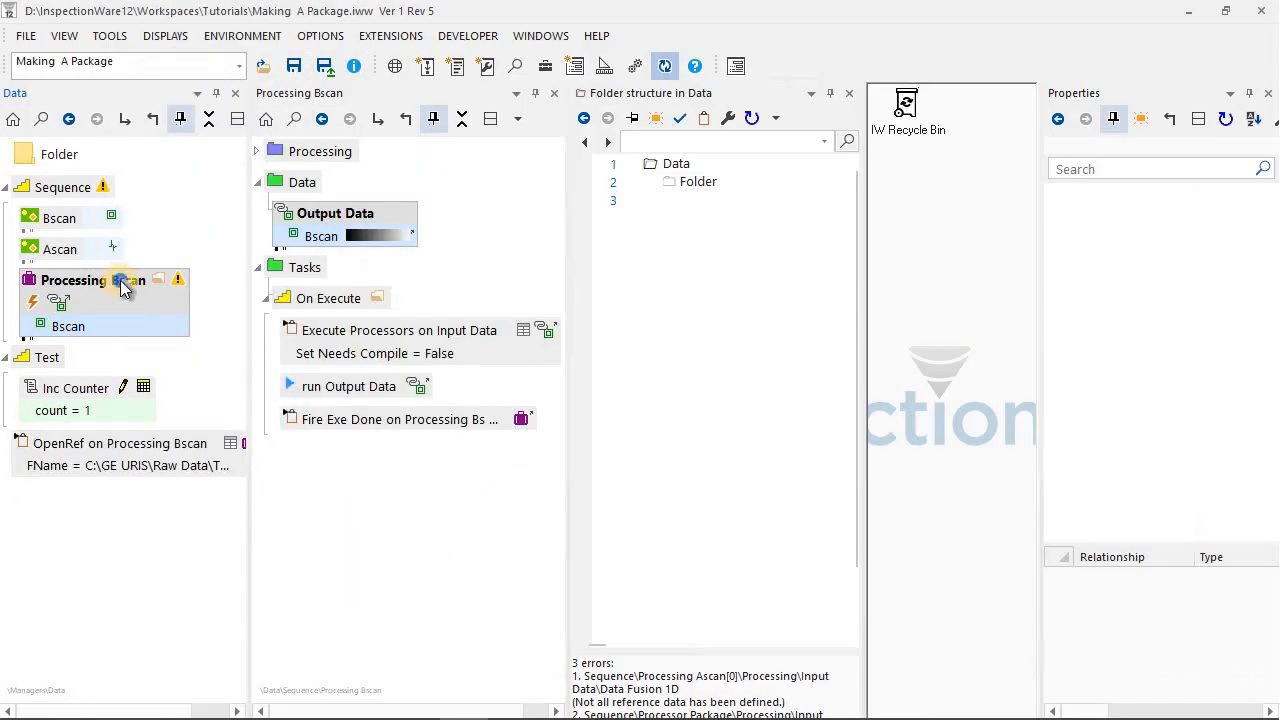
Add a Developer Dialog to the Processing Bscan package, then open it from the package to check it and close it.
right_click(120, 280)
mouse_move(288, 175)
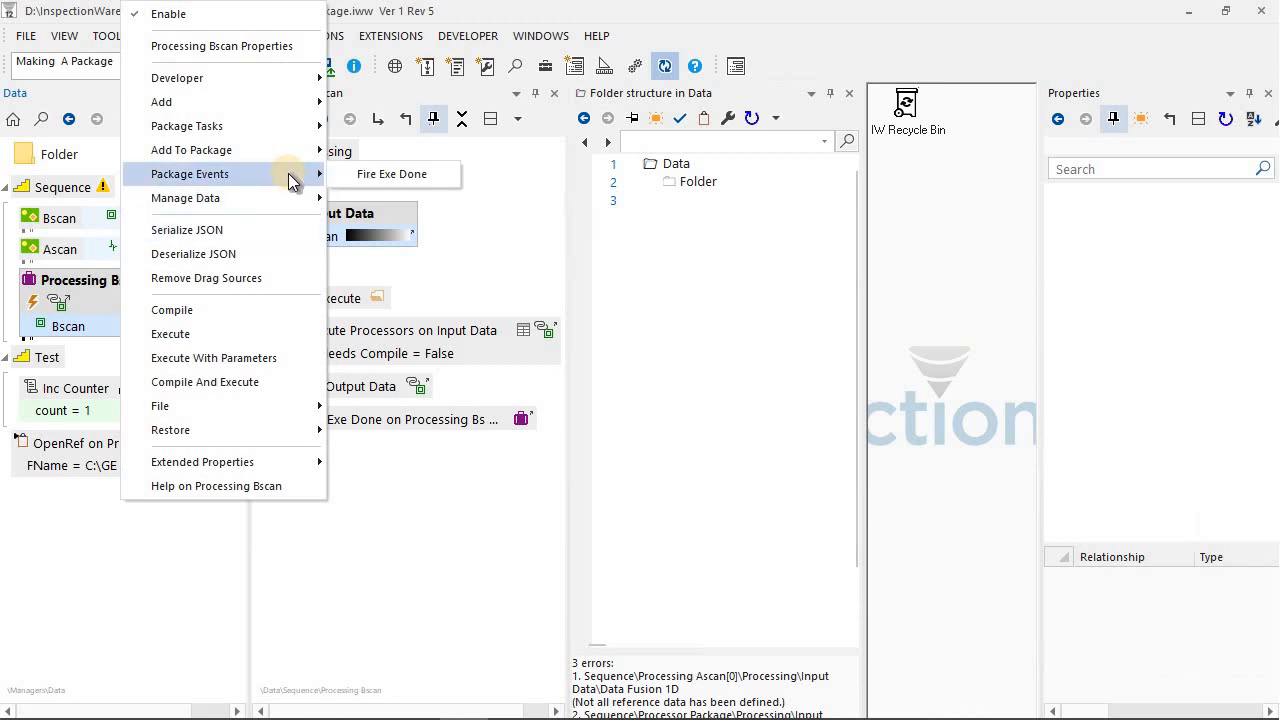
mouse_move(295, 152)
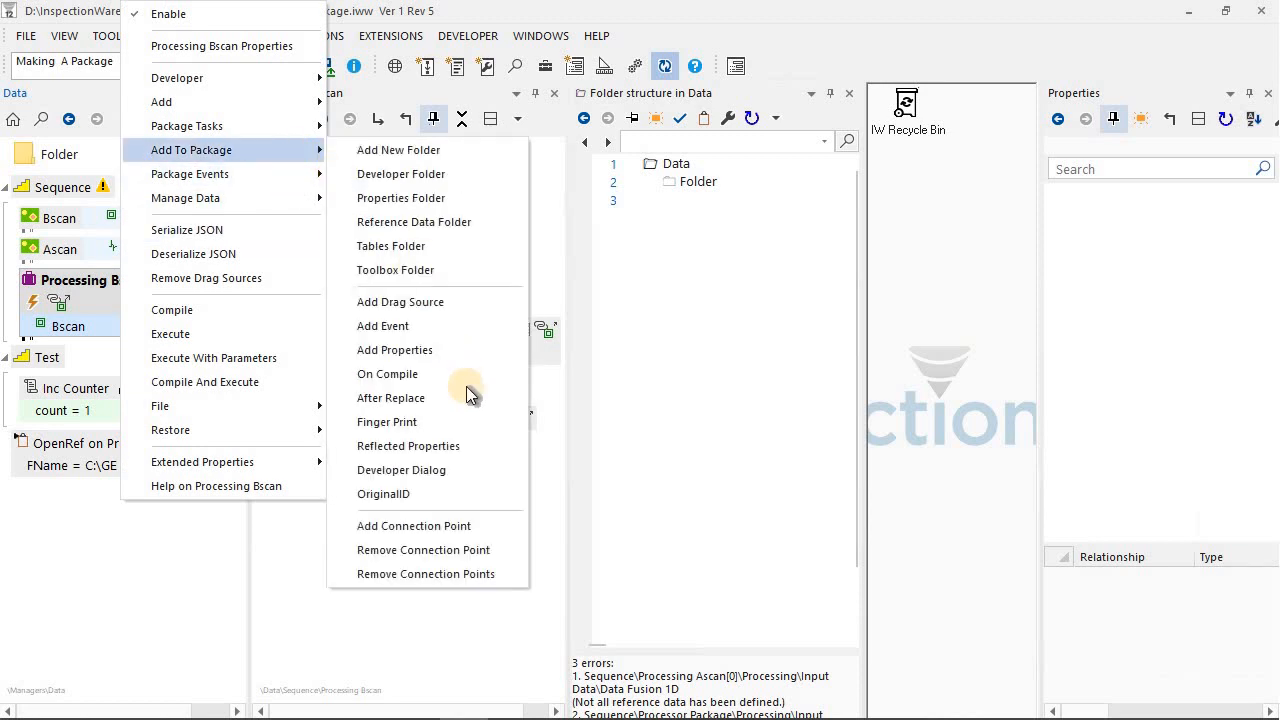
left_click(450, 470)
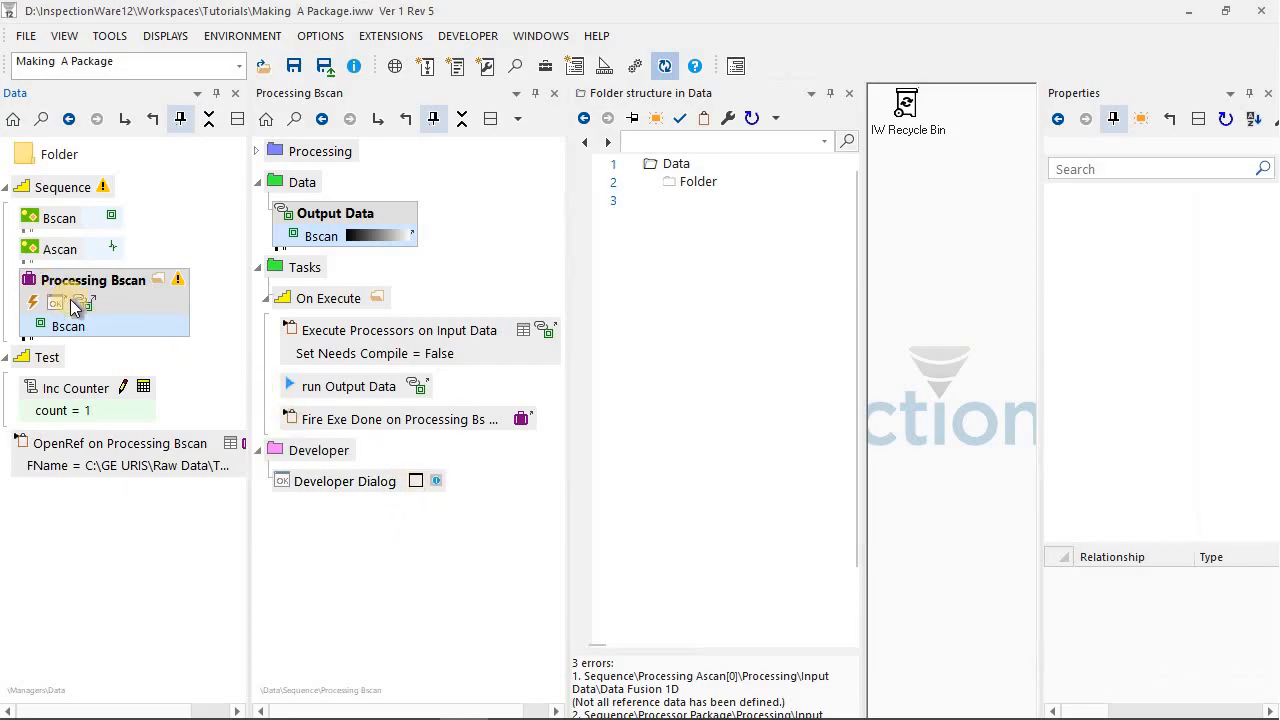
left_click(58, 308)
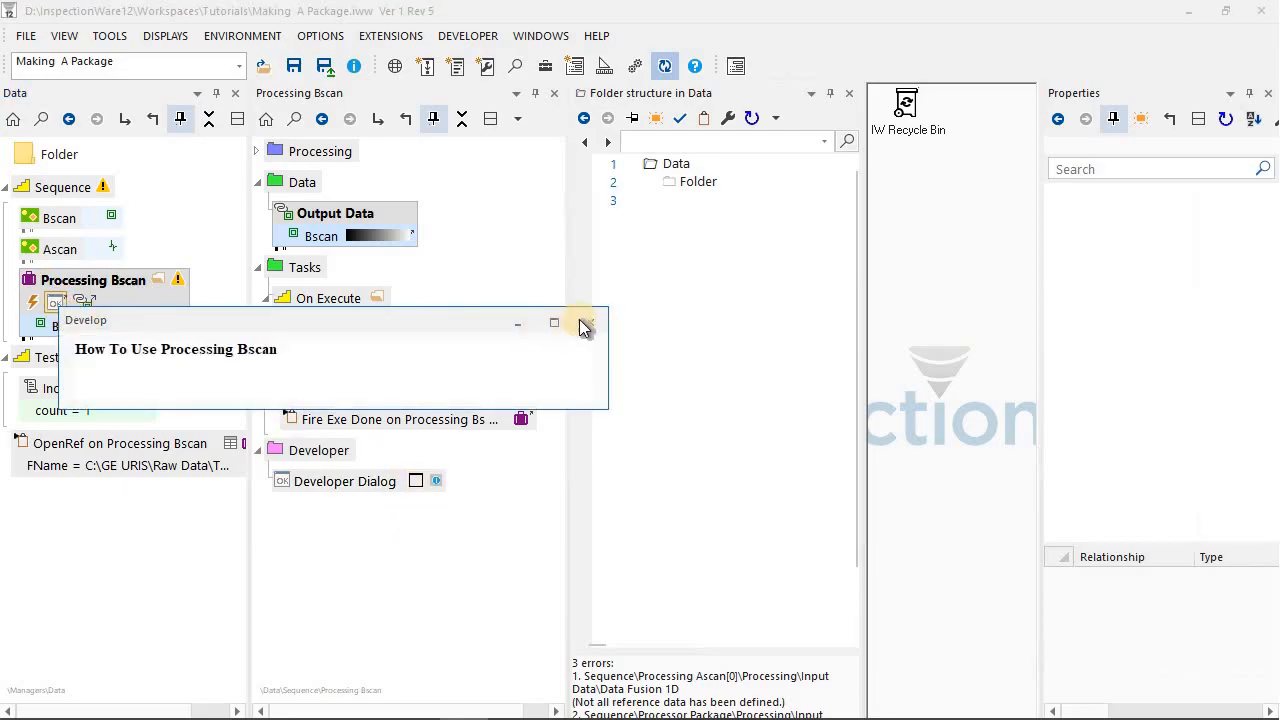
left_click(593, 323)
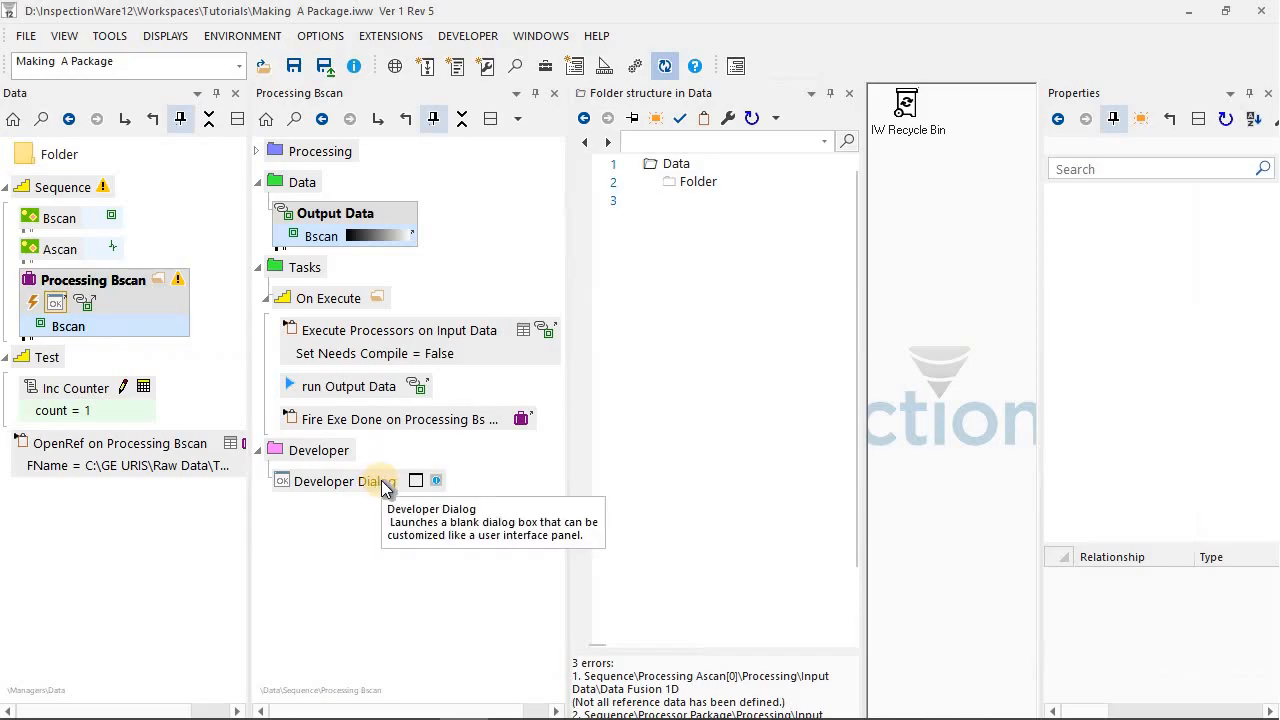
Edit the Developer Dialog's documentation, adding the line "more help here" below the How To Use Processing Bscan heading.
left_click(433, 479)
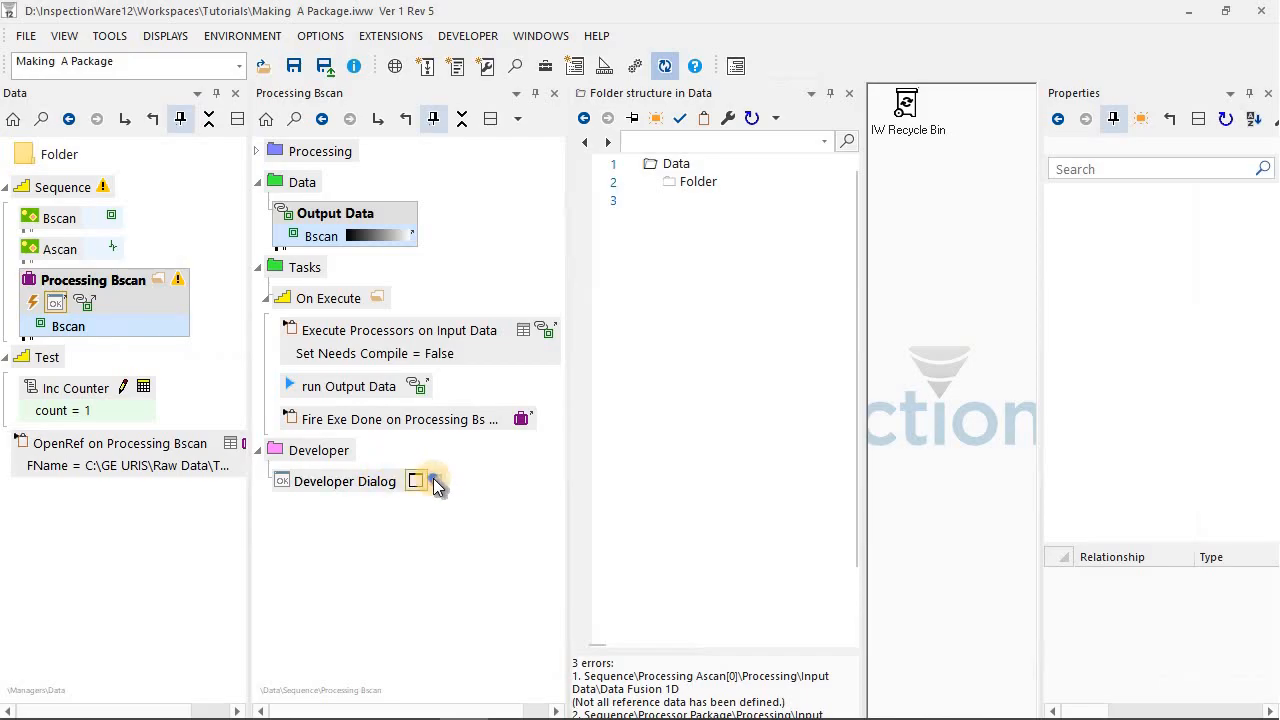
right_click(477, 503)
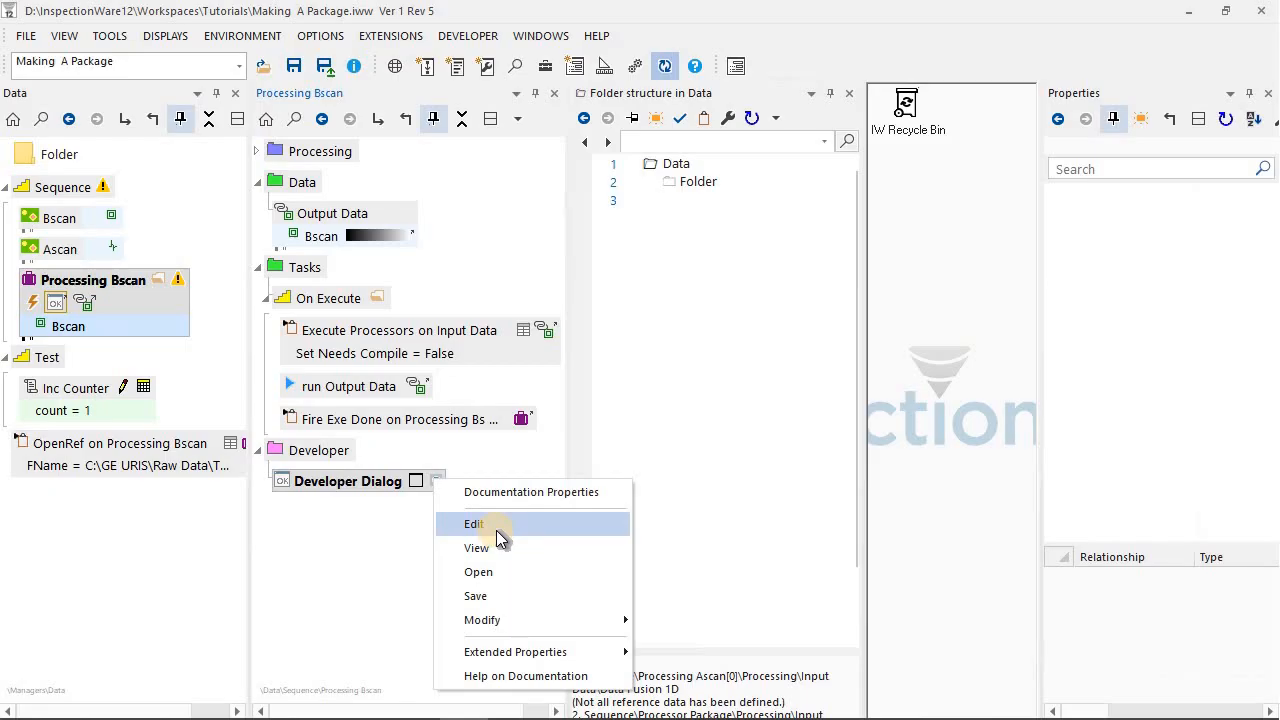
left_click(498, 532)
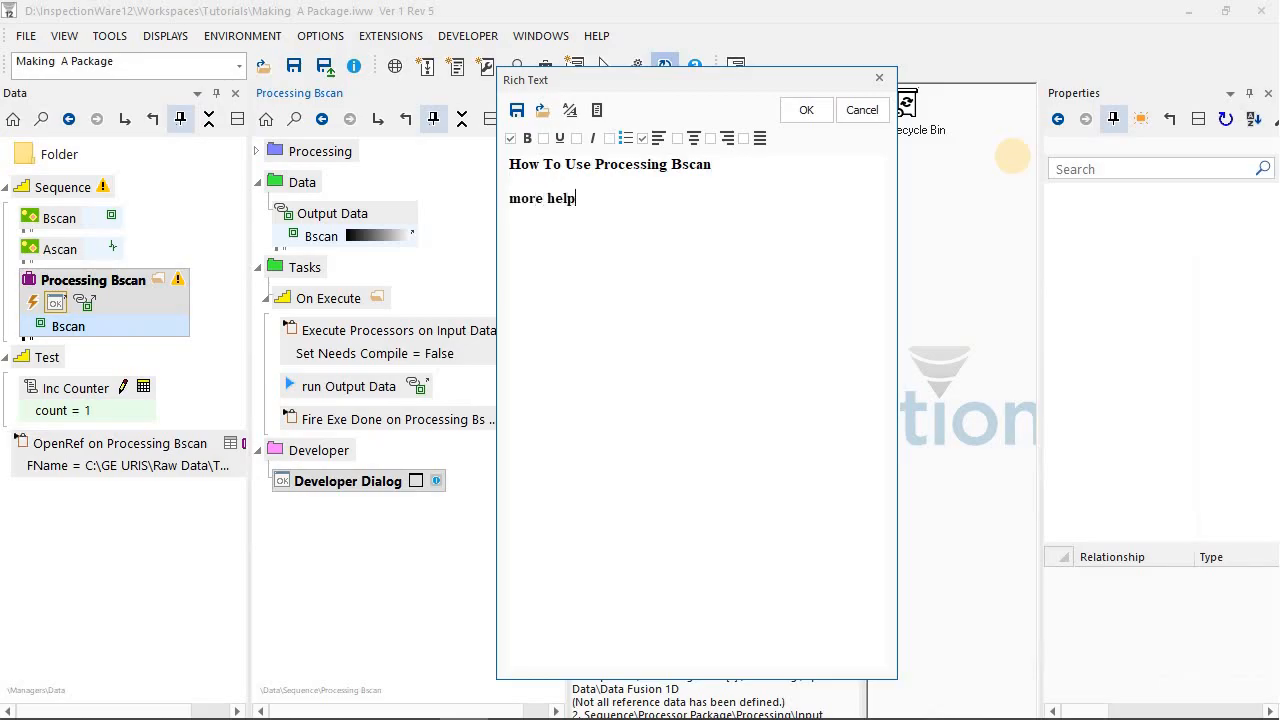
key("Return")
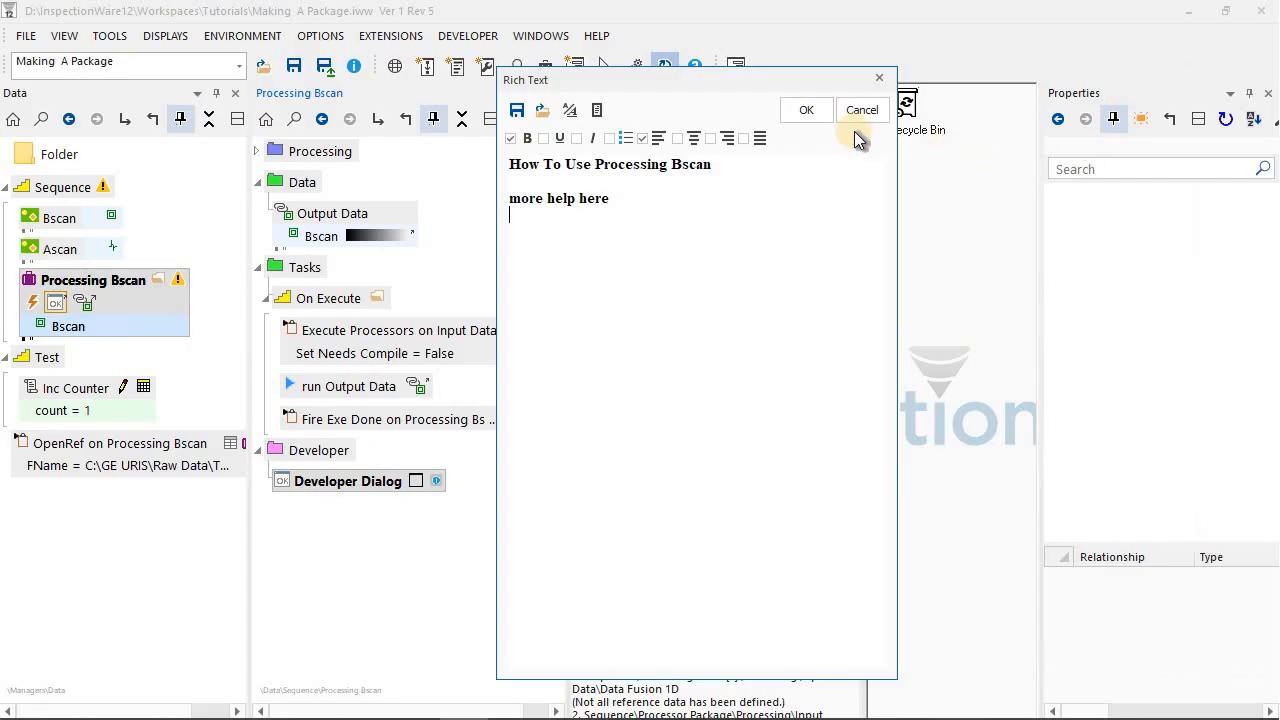
left_click(812, 110)
Open the Developer Dialog for editing and enlarge it downward to hold a Data Viewer below the help text.
right_click(389, 484)
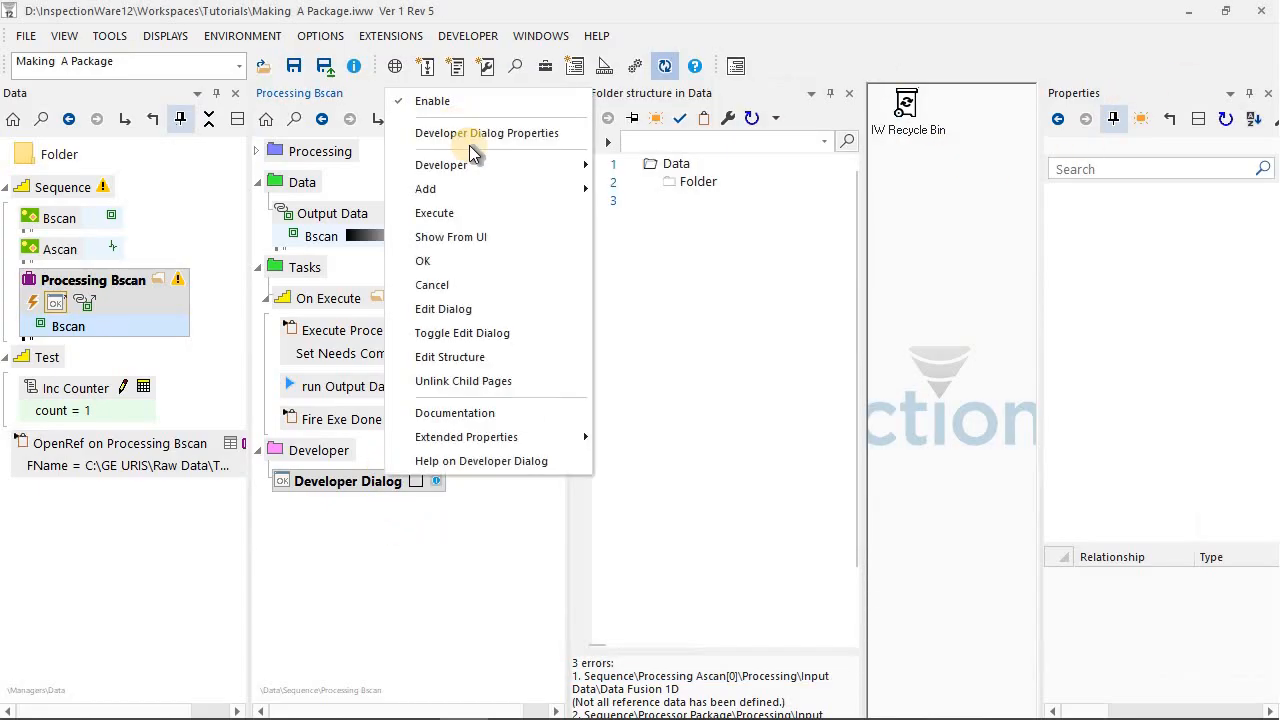
left_click(477, 307)
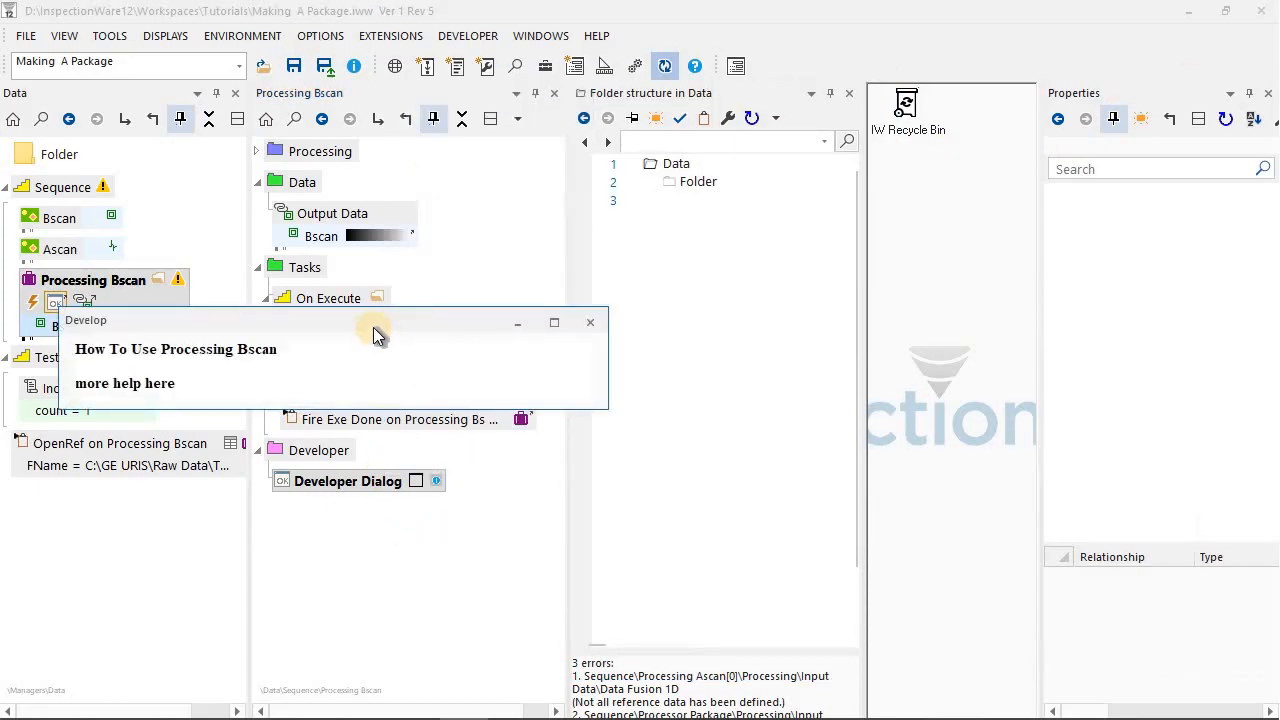
left_click_drag(381, 322, 767, 221)
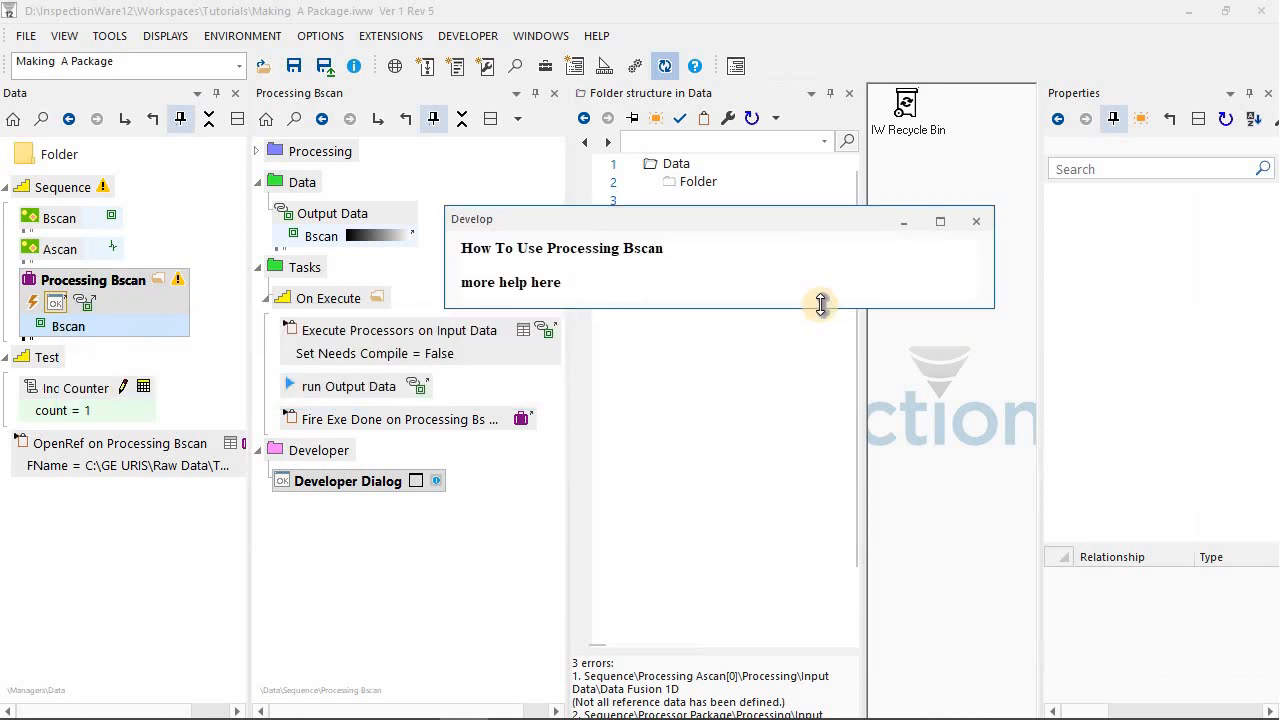
left_click_drag(857, 551, 857, 569)
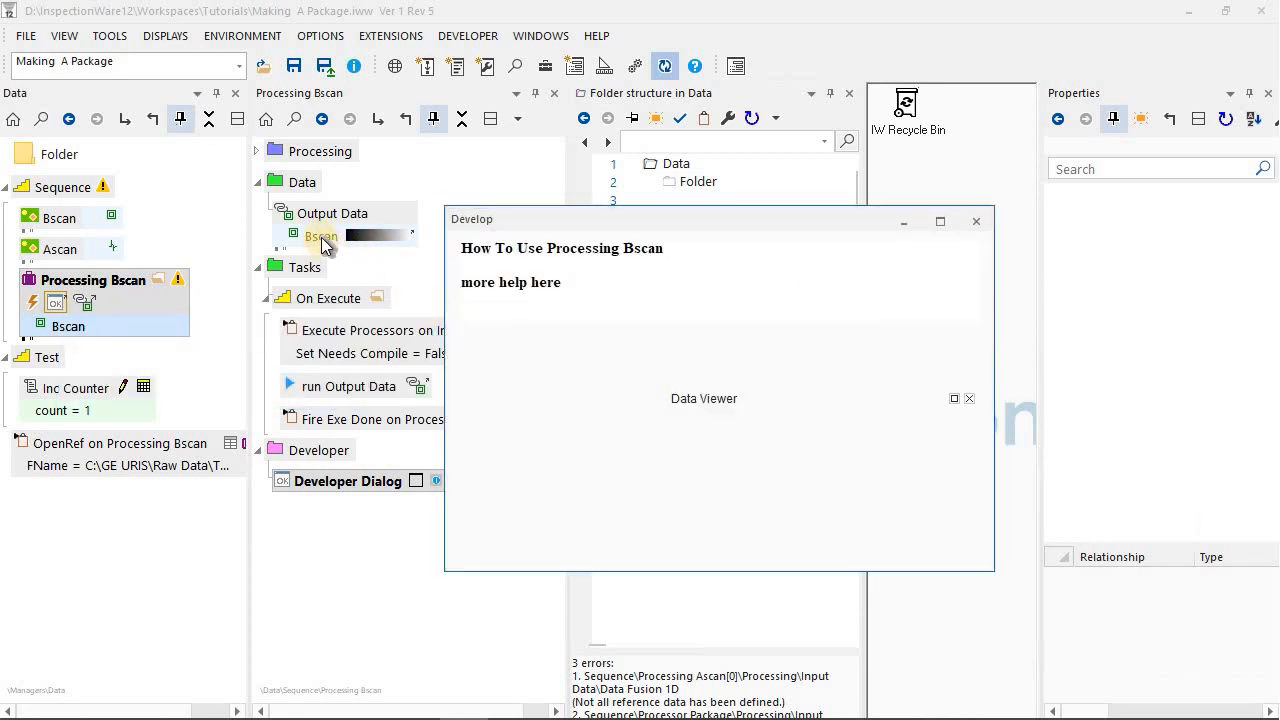
Show the package's output Bscan in the Developer Dialog's Data Viewer, close the dialog, then reopen it from the package to check it and close it.
left_click_drag(322, 240, 637, 505)
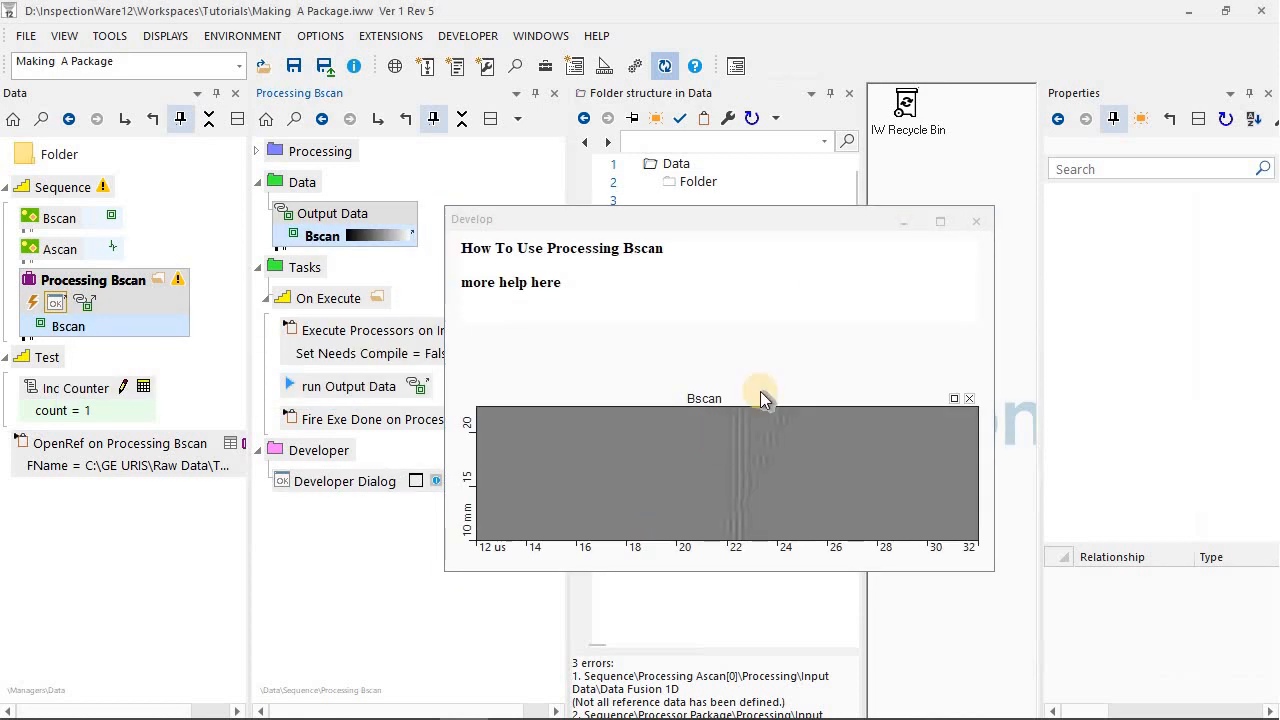
left_click(972, 224)
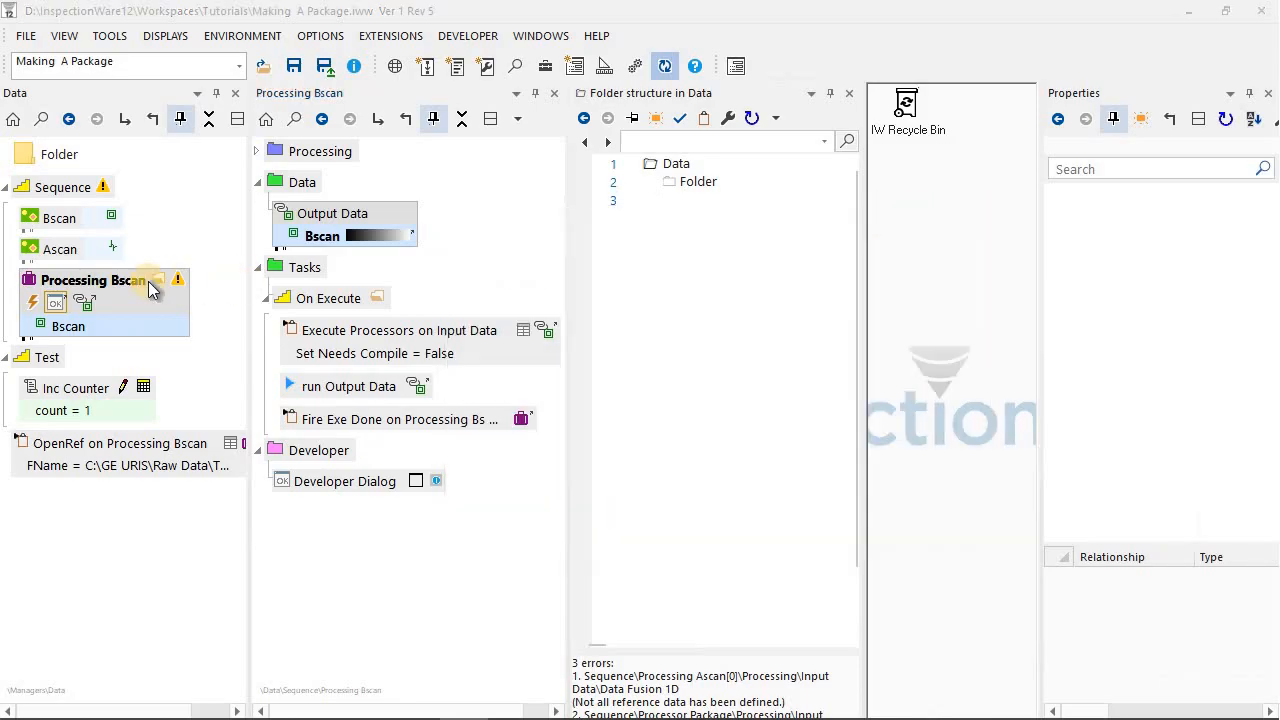
left_click(57, 305)
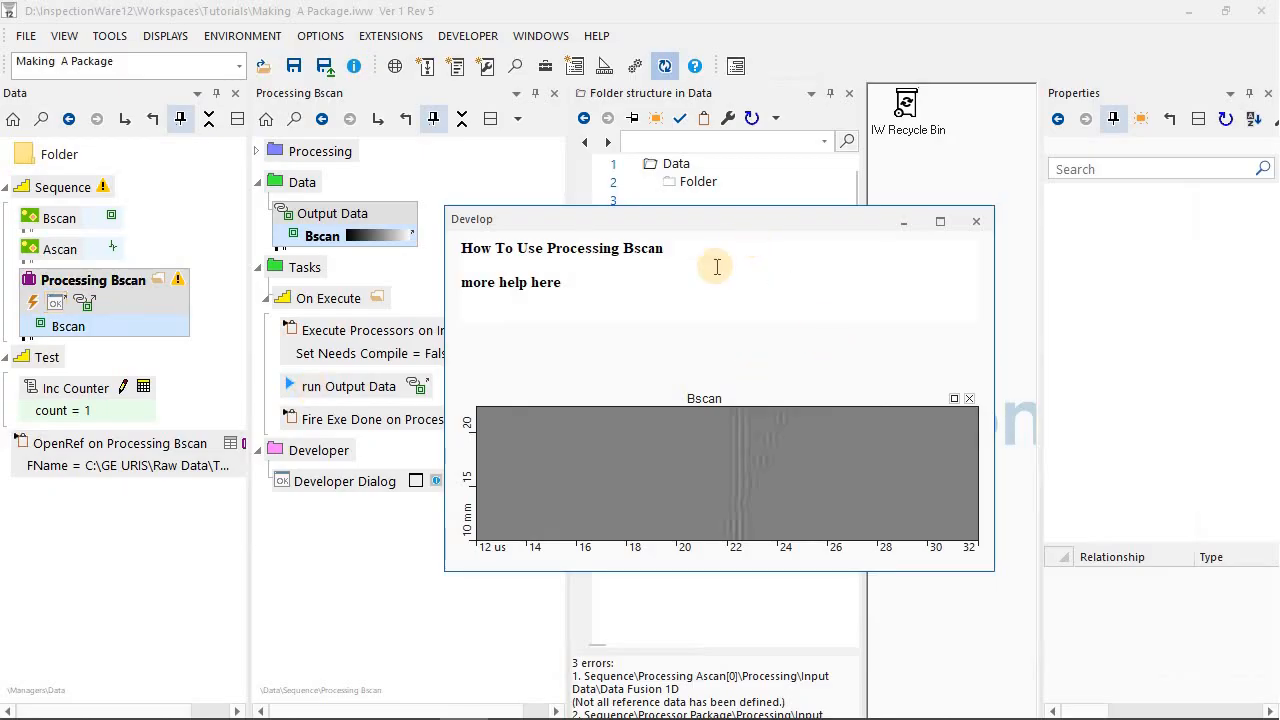
left_click(975, 222)
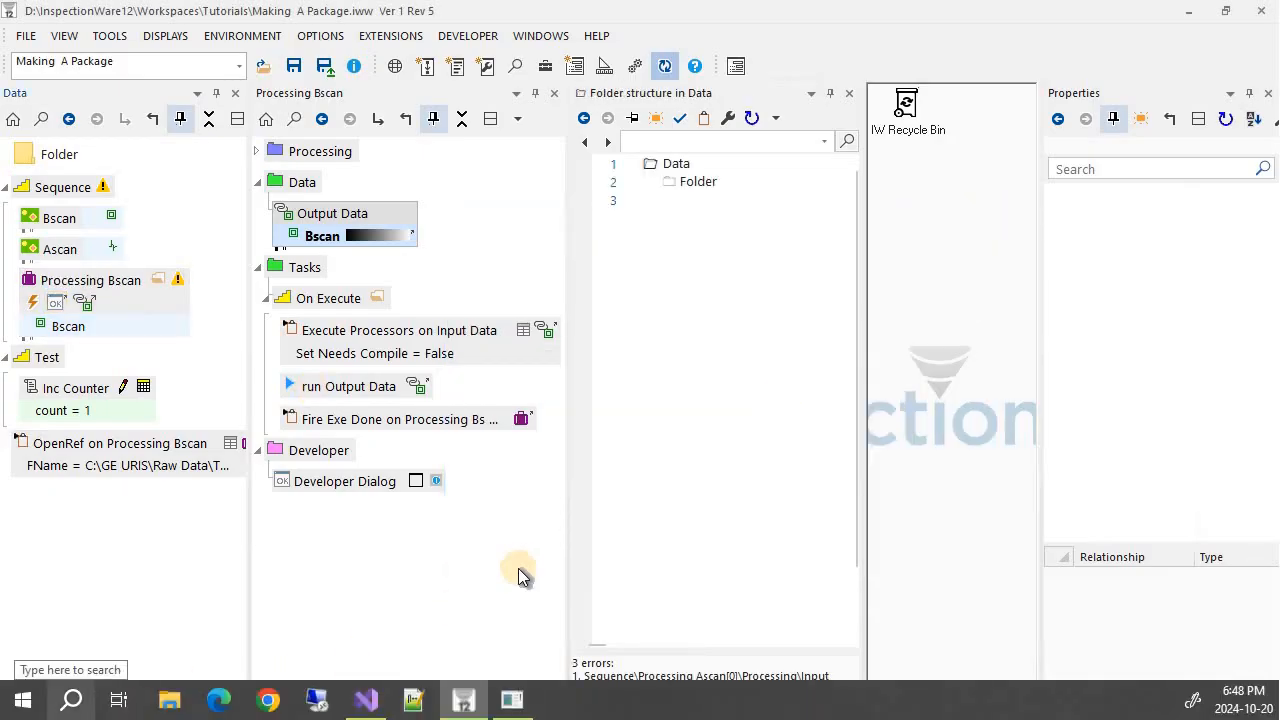
right_click(108, 281)
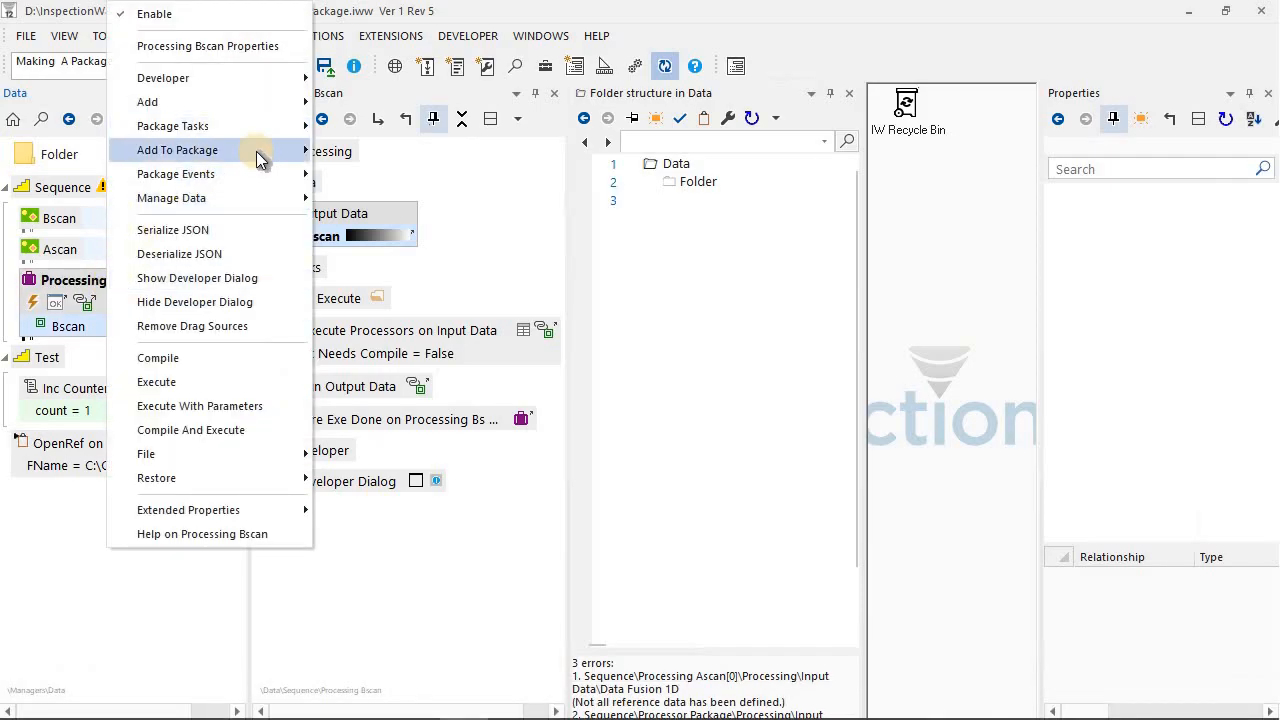
mouse_move(256, 151)
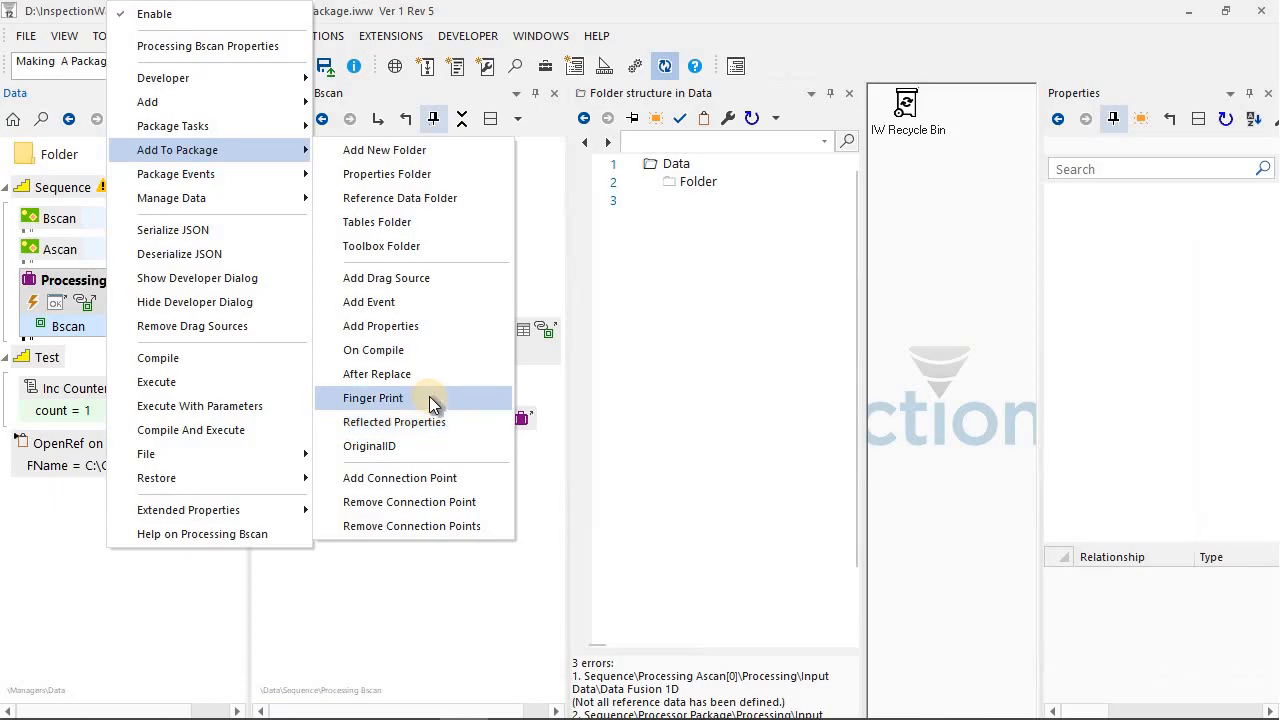
left_click(112, 586)
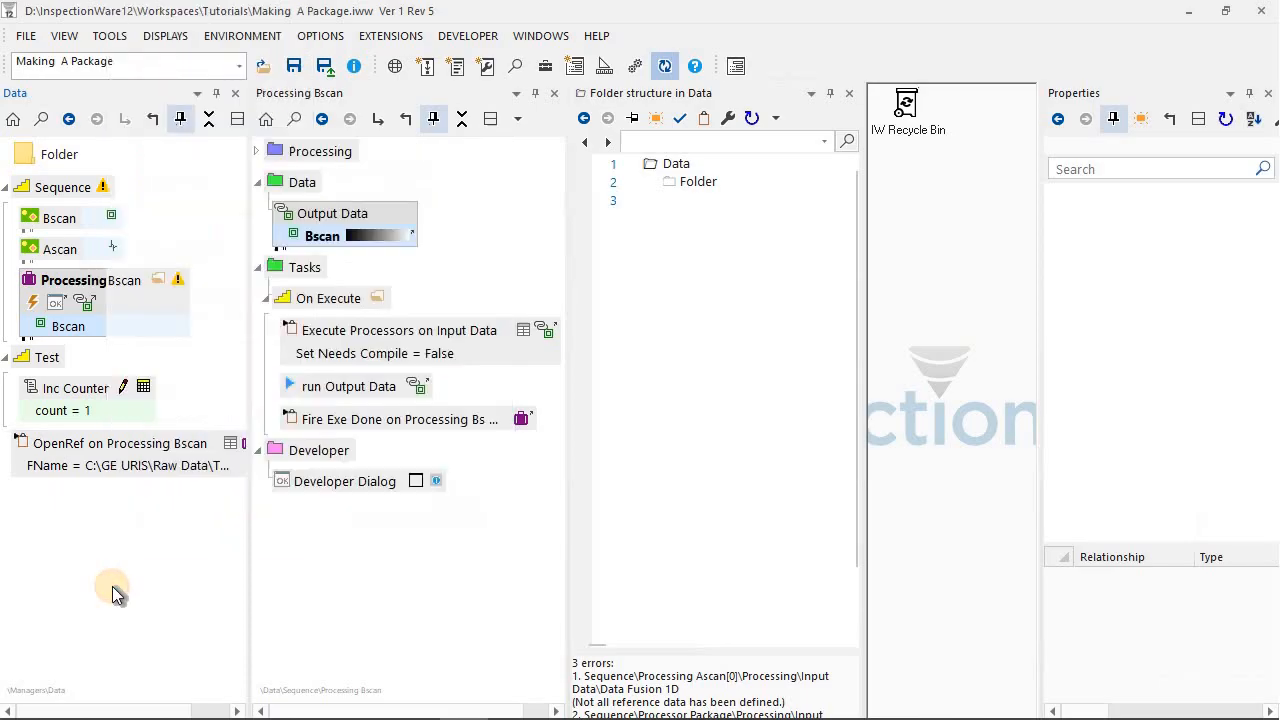
mouse_move(22, 700)
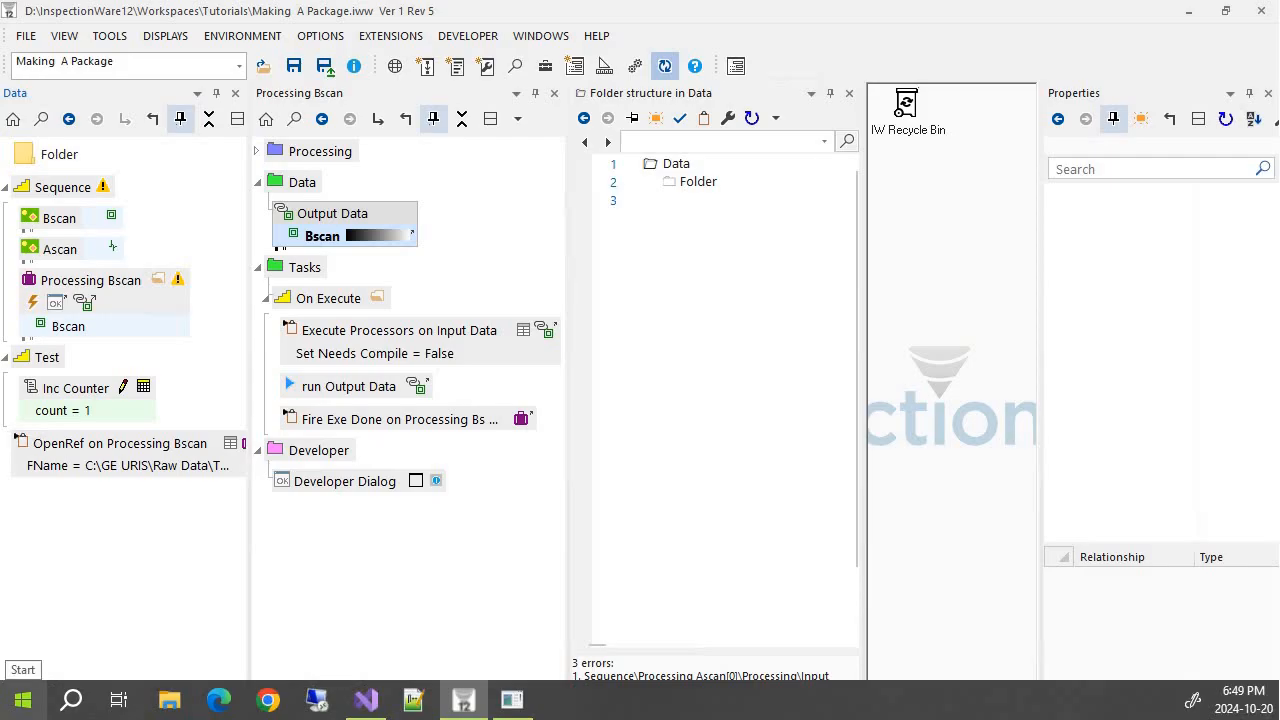